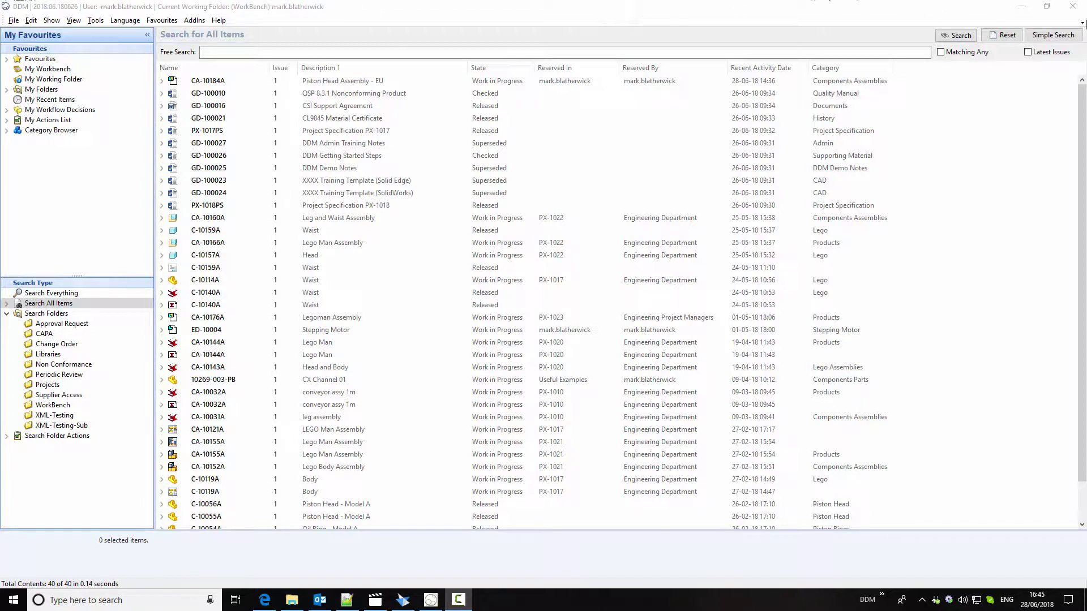
Leave the DDM item search and chamfer the circular edges at both ends of the pin in Solid Edge.
left_click(1073, 7)
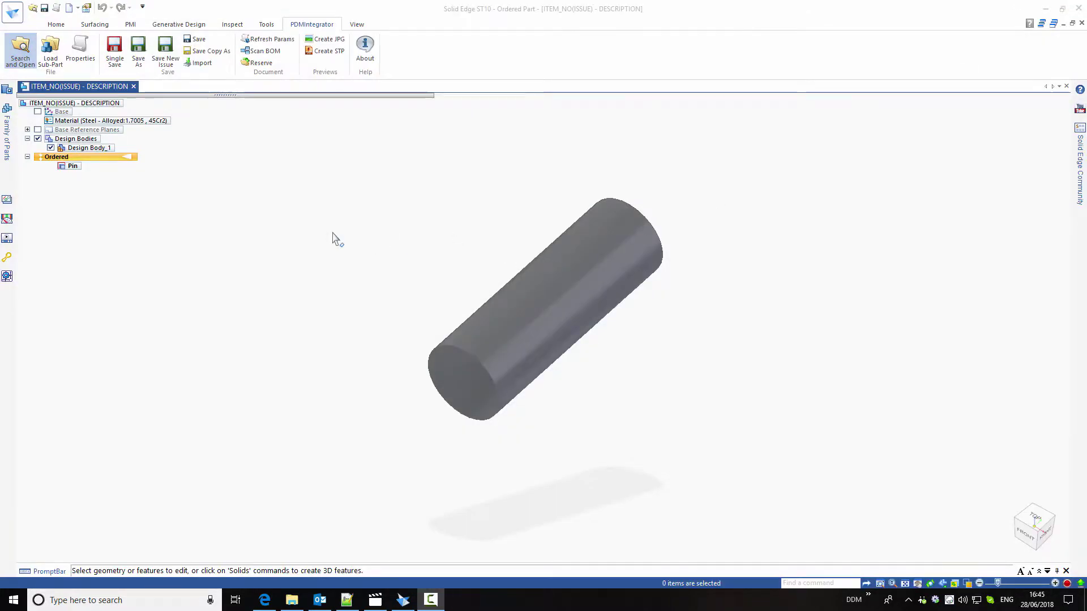
middle_click_drag(395, 260, 418, 244)
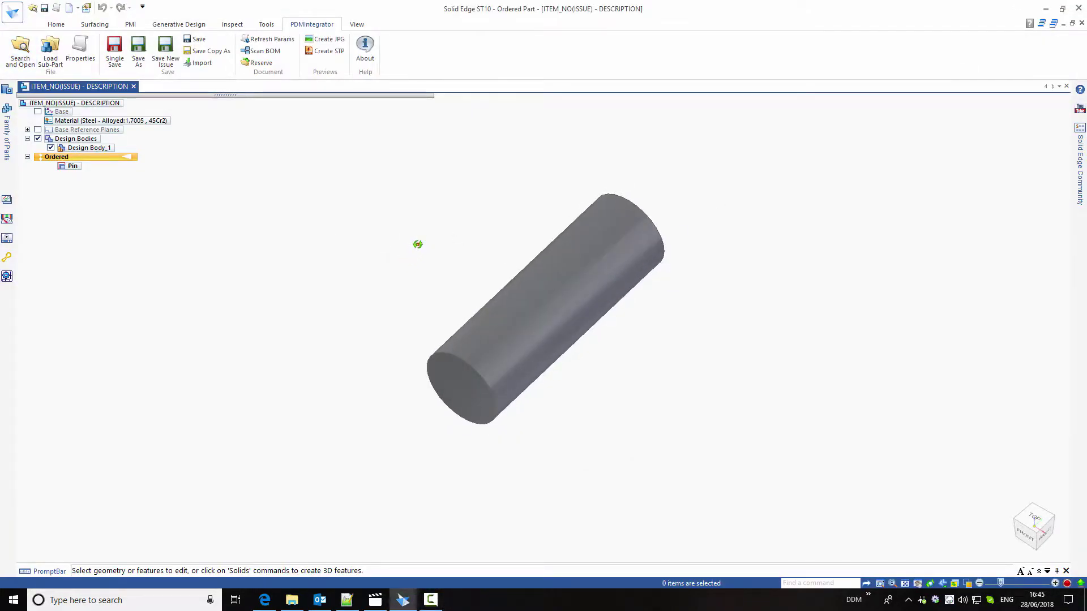
left_click(56, 24)
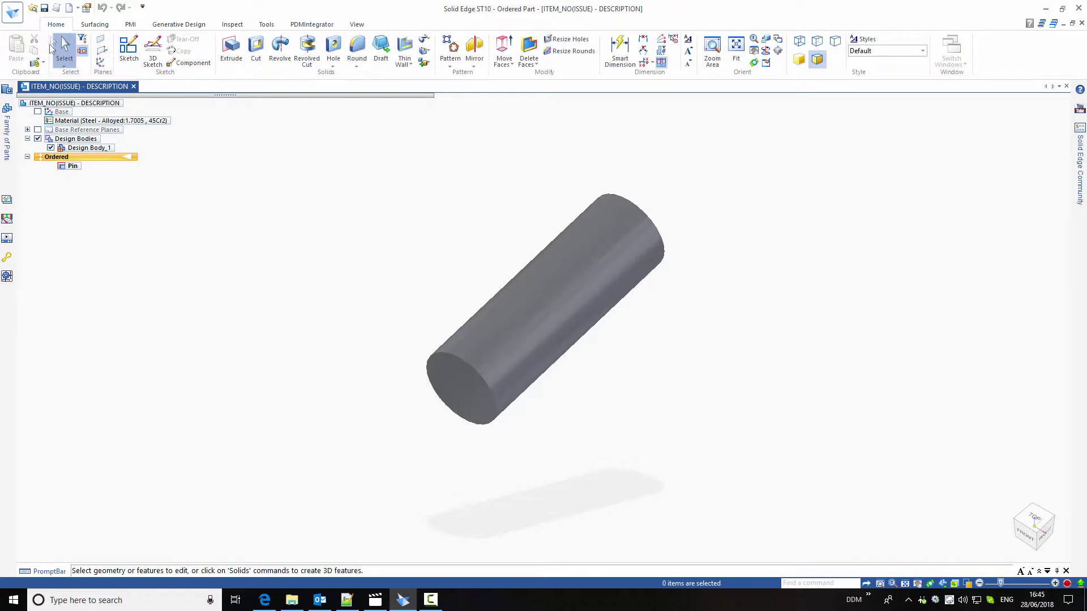
left_click(357, 66)
left_click(373, 91)
left_click(640, 208)
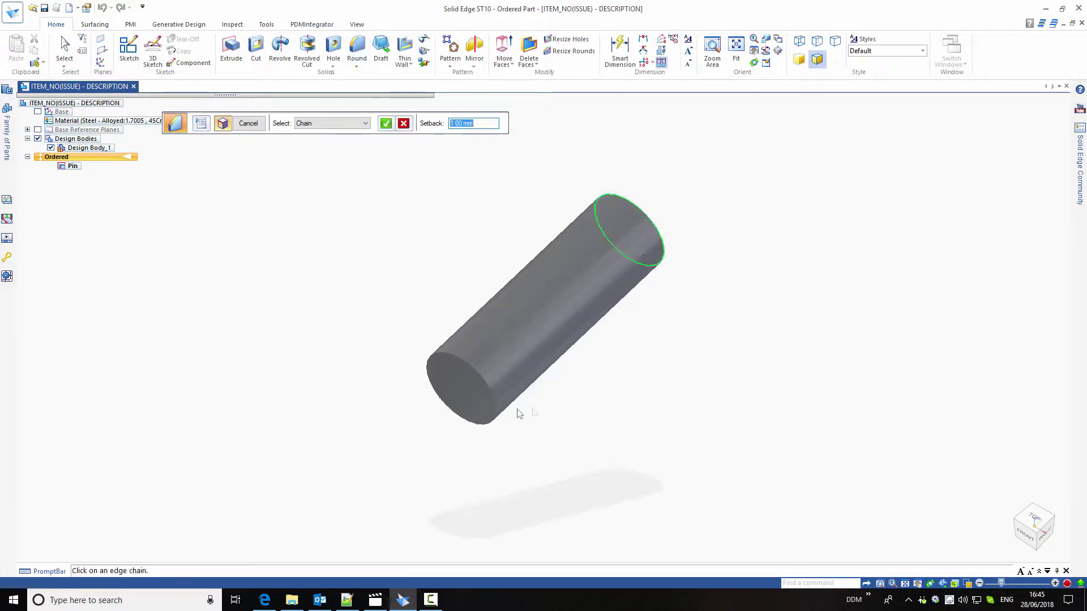
left_click(495, 395)
left_click(386, 123)
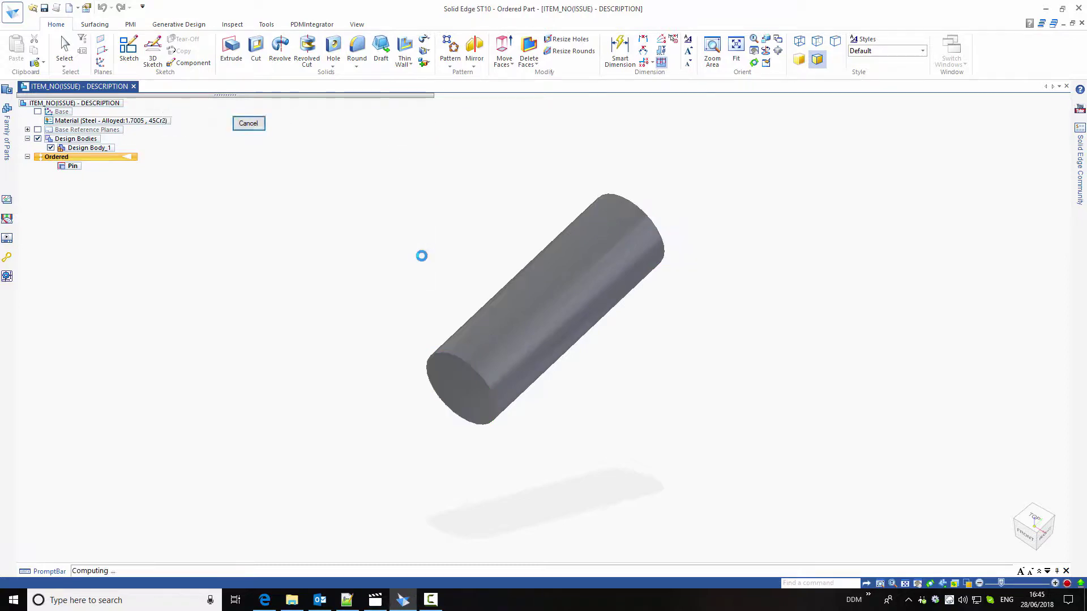
key("Return")
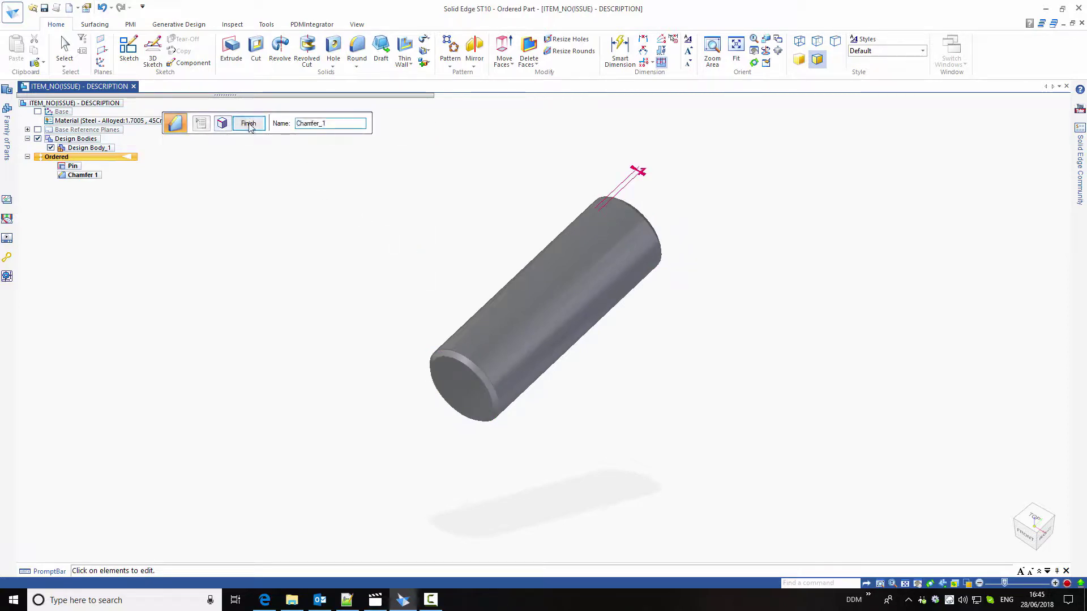
left_click(247, 123)
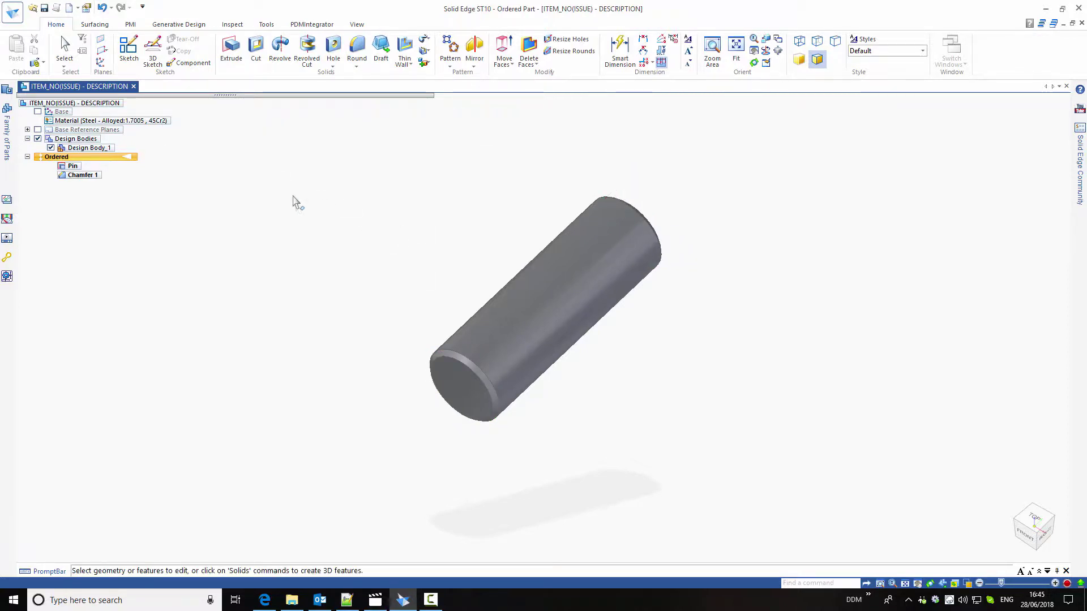
Save the chamfered pin through PDMIntegrator in the working folder, keeping the proposed part file name.
mouse_move(358, 253)
middle_mouse_down()
mouse_move(340, 236)
mouse_move(345, 243)
middle_mouse_up()
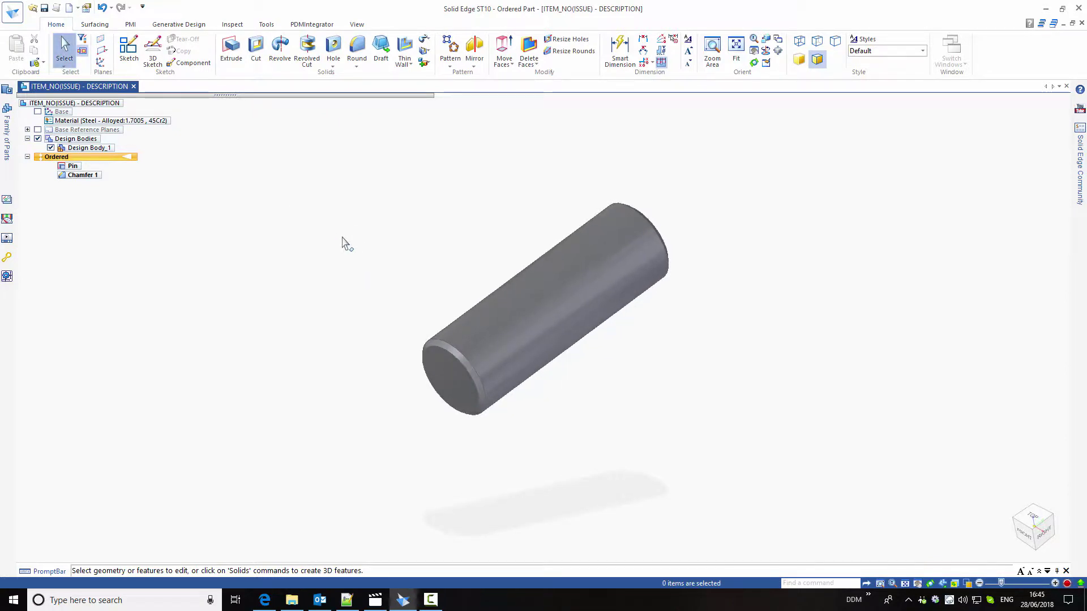
left_click(312, 24)
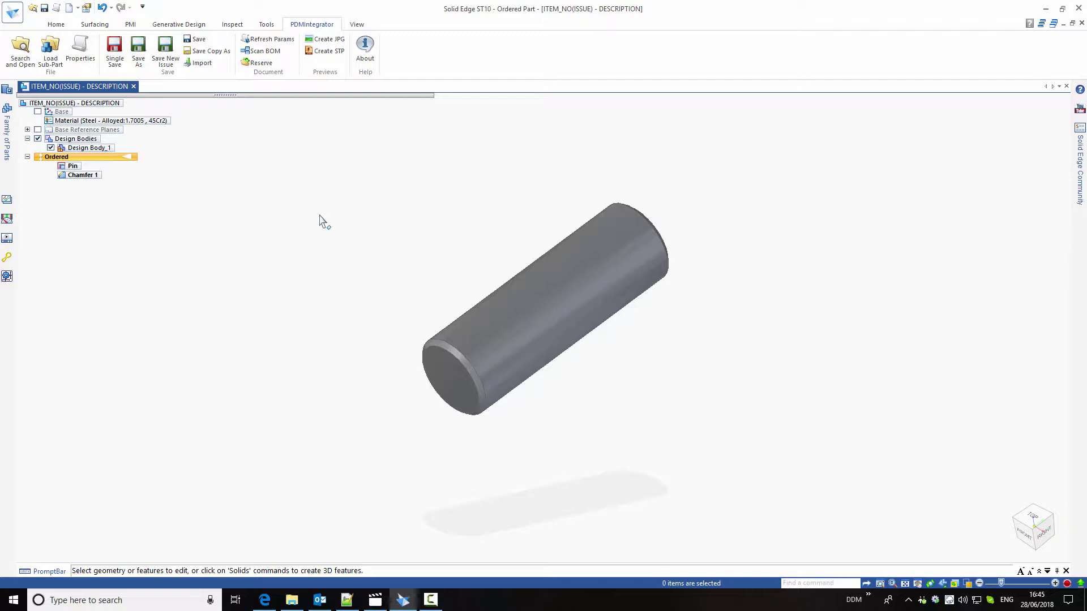
left_click(199, 40)
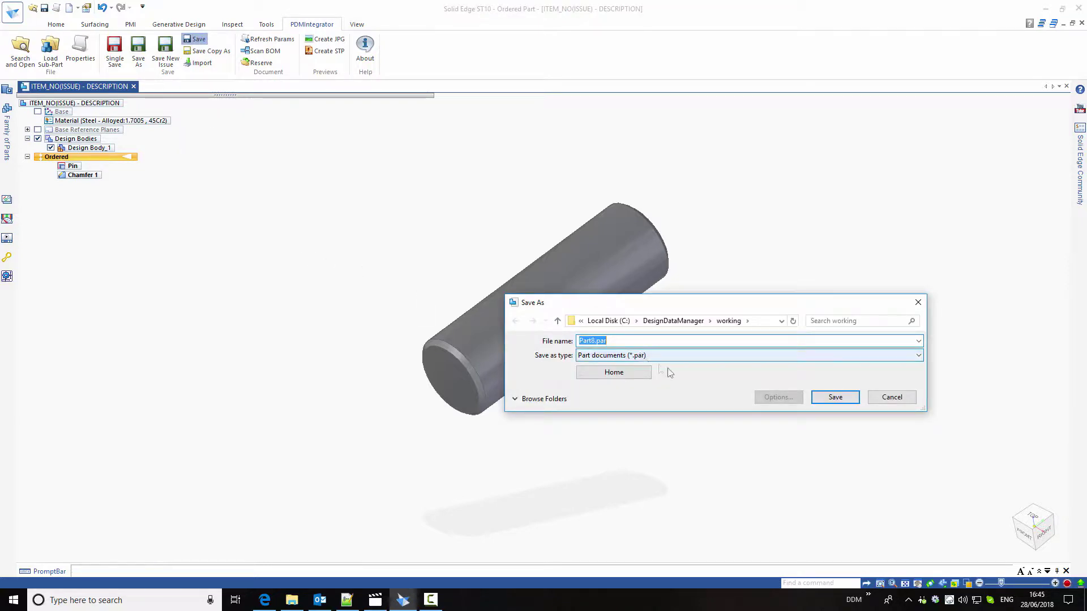
left_click(828, 396)
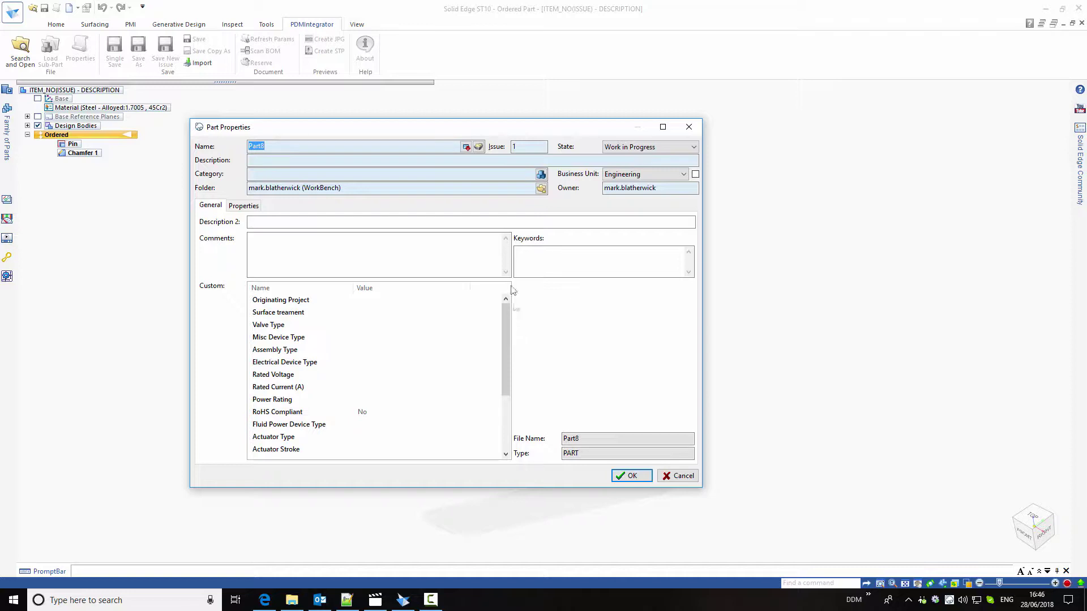
Allocate a Component - Manufactured number to the new part, describe it as Wrist Pin and complete the save.
left_click(478, 146)
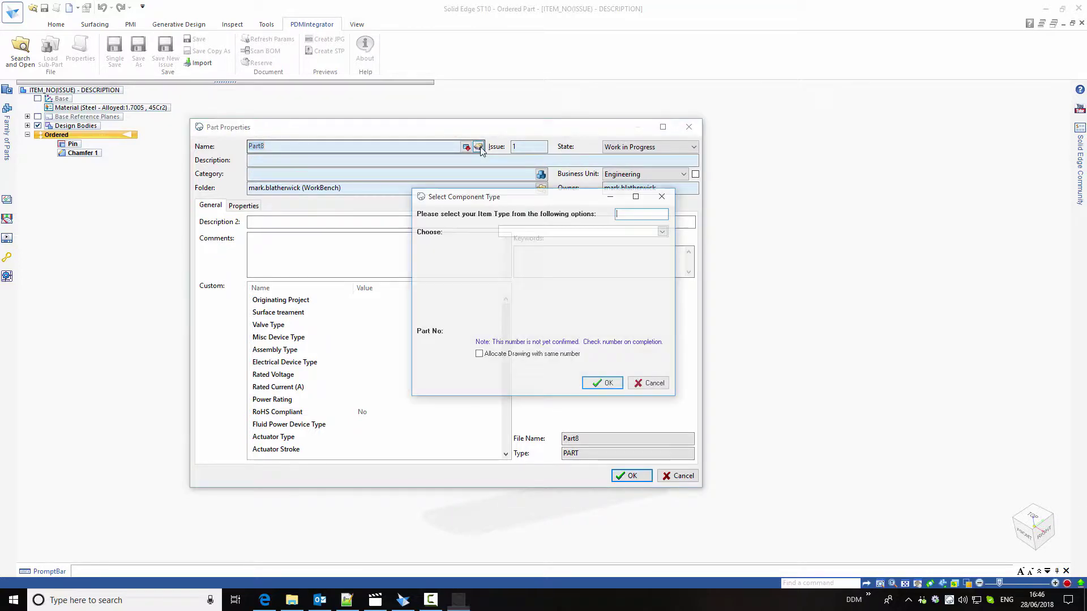
left_click(549, 233)
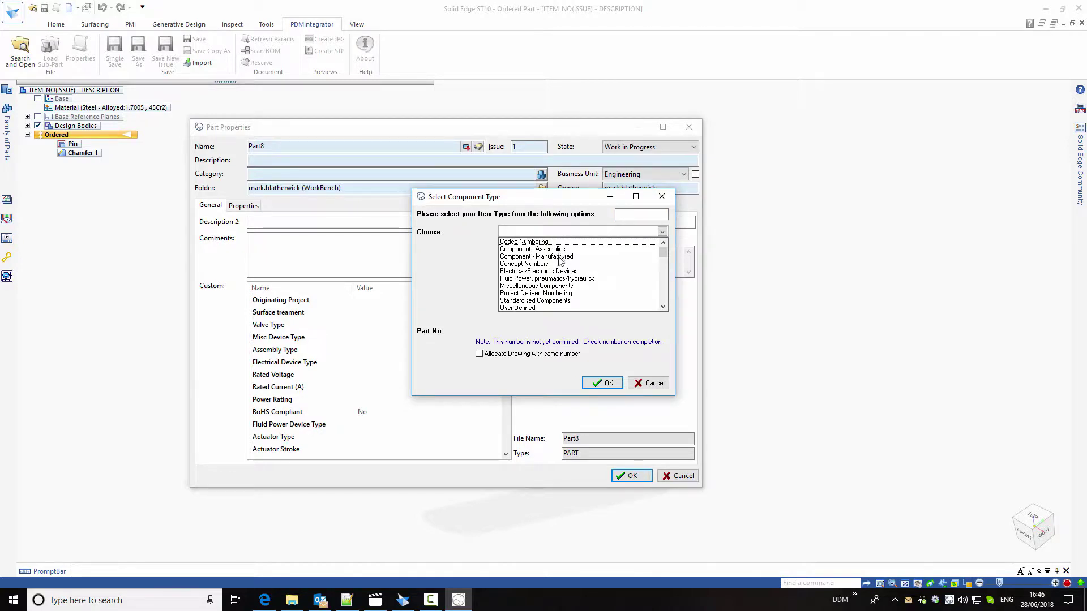
left_click(559, 258)
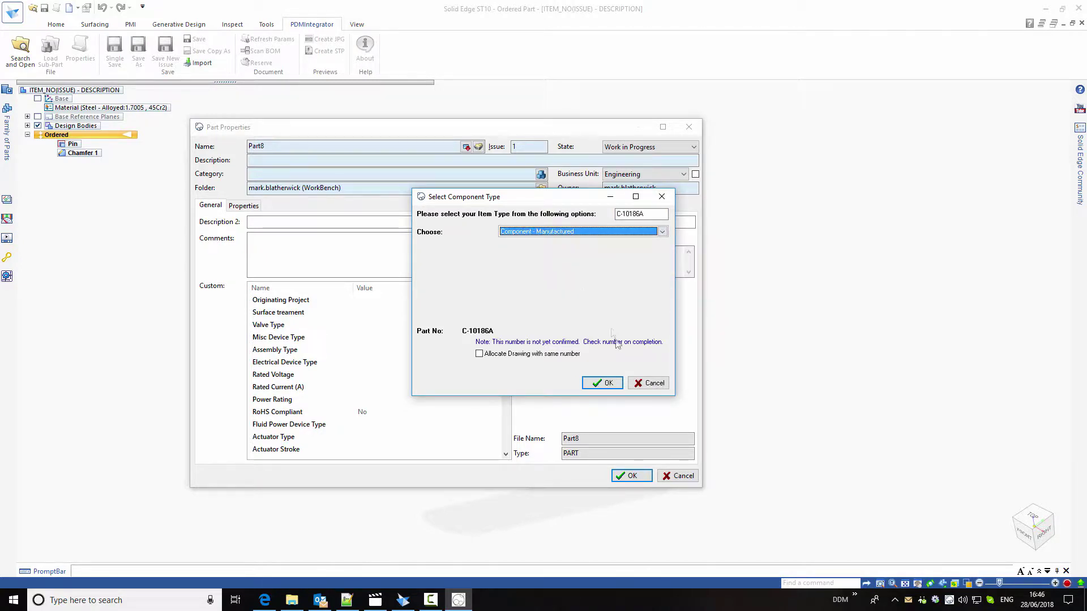
left_click(607, 384)
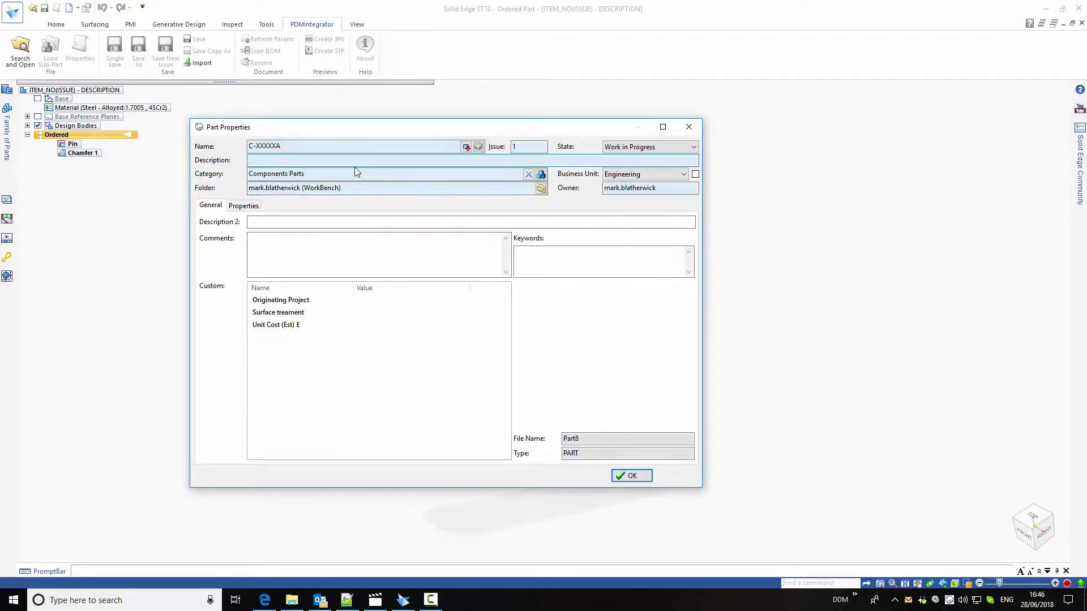
type("Wrist Pin")
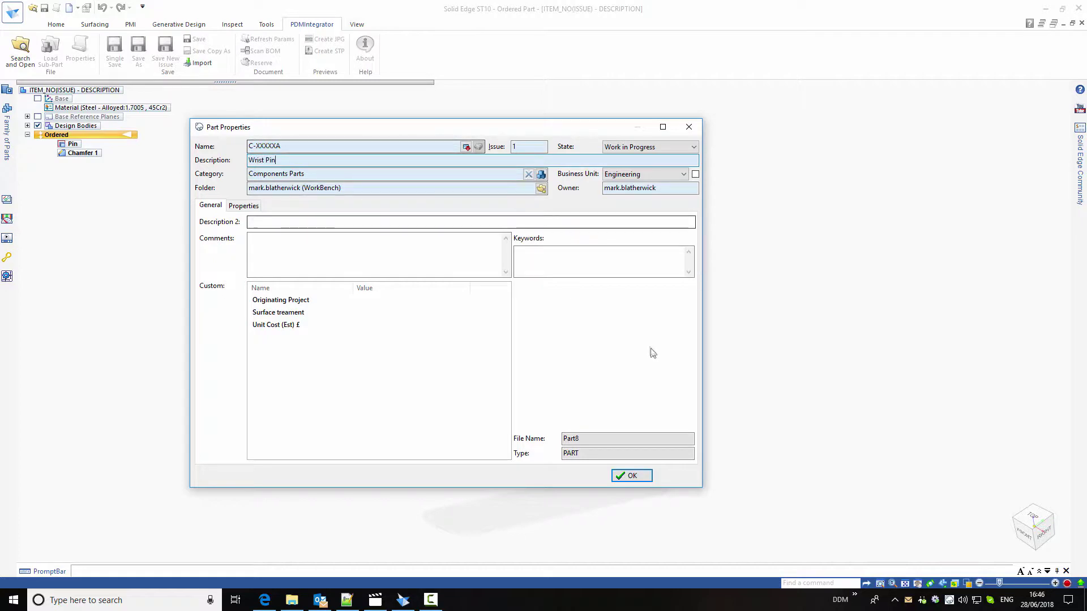
left_click(642, 478)
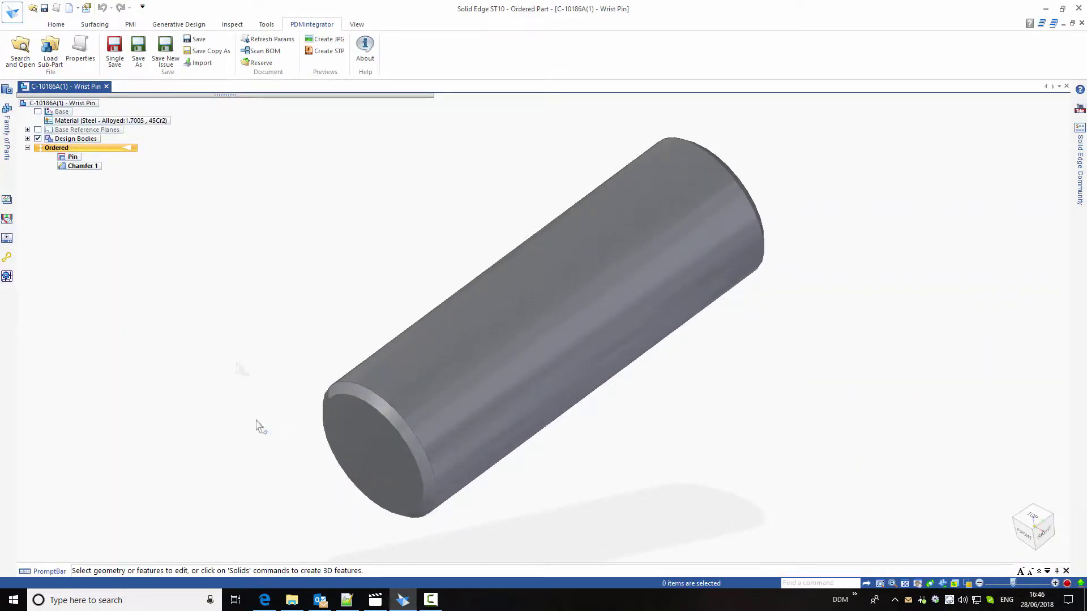
Check the save summary report for the Wrist Pin in the browser and close the part document.
left_click(264, 600)
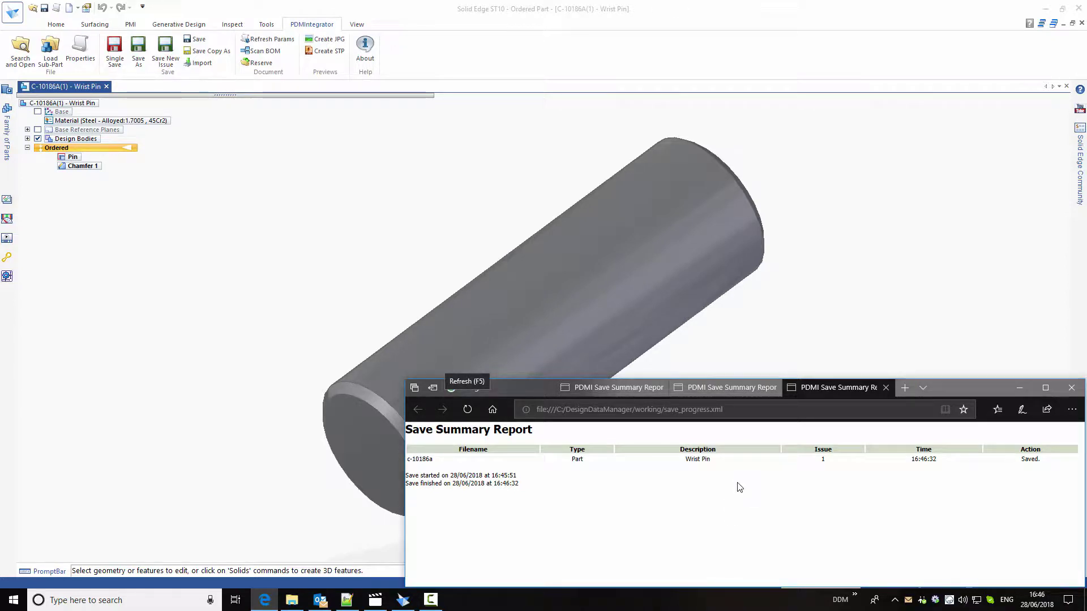
left_click(1019, 387)
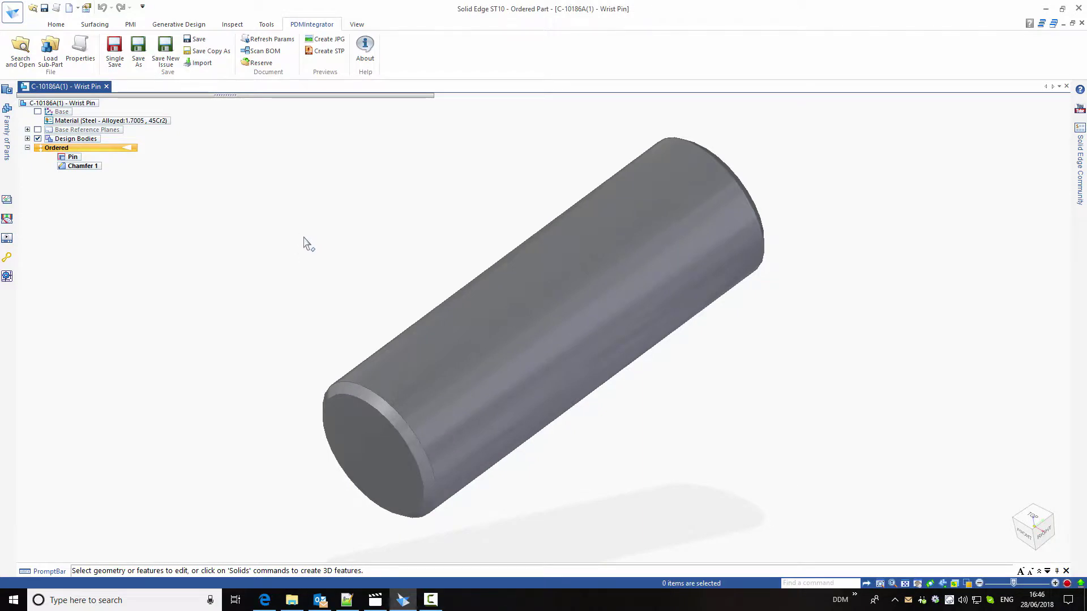
left_click(1082, 23)
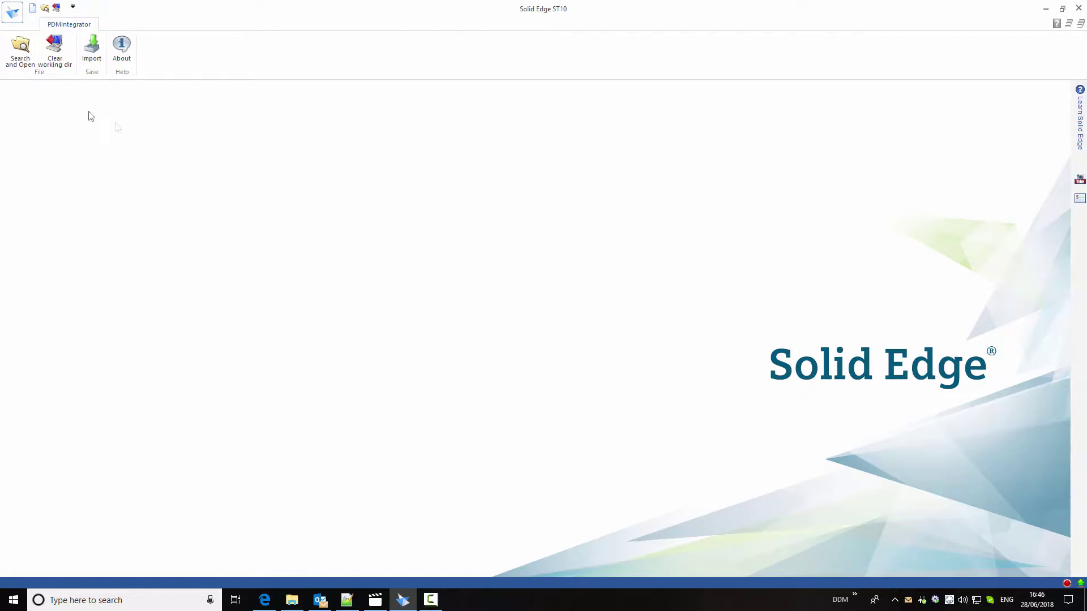
Find the Wrist Pin among the recent items in DDM and examine its general, material and model-generated properties.
left_click(20, 46)
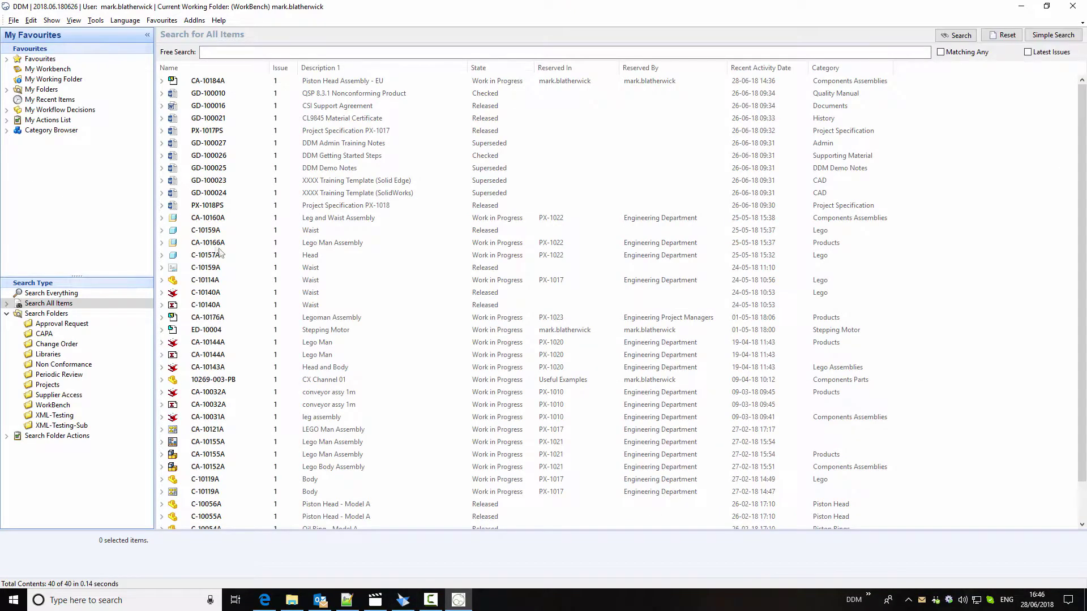
left_click(62, 101)
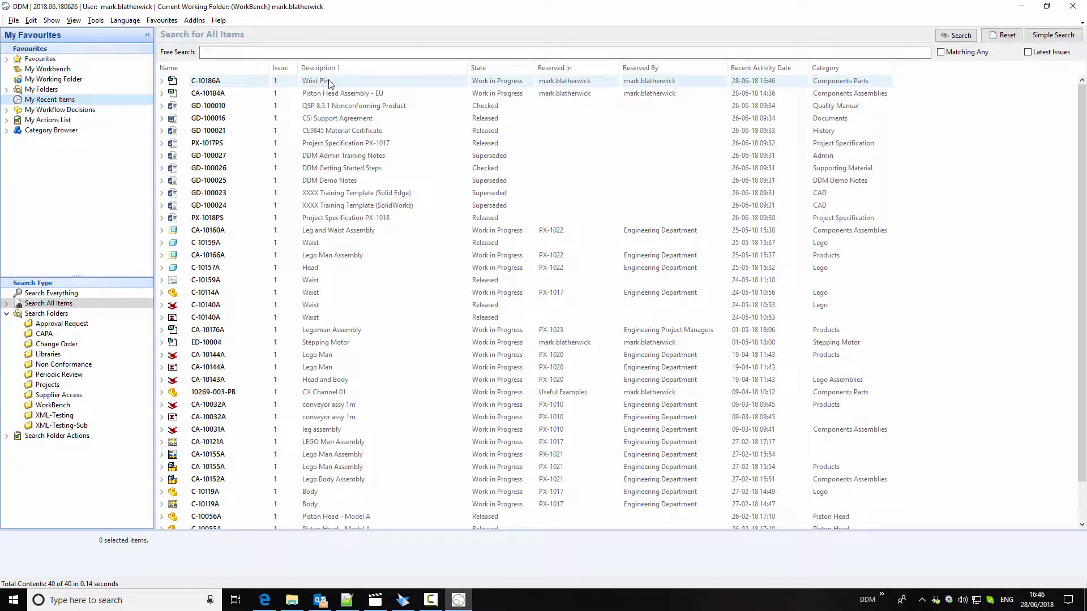
left_click(330, 84)
right_click(331, 83)
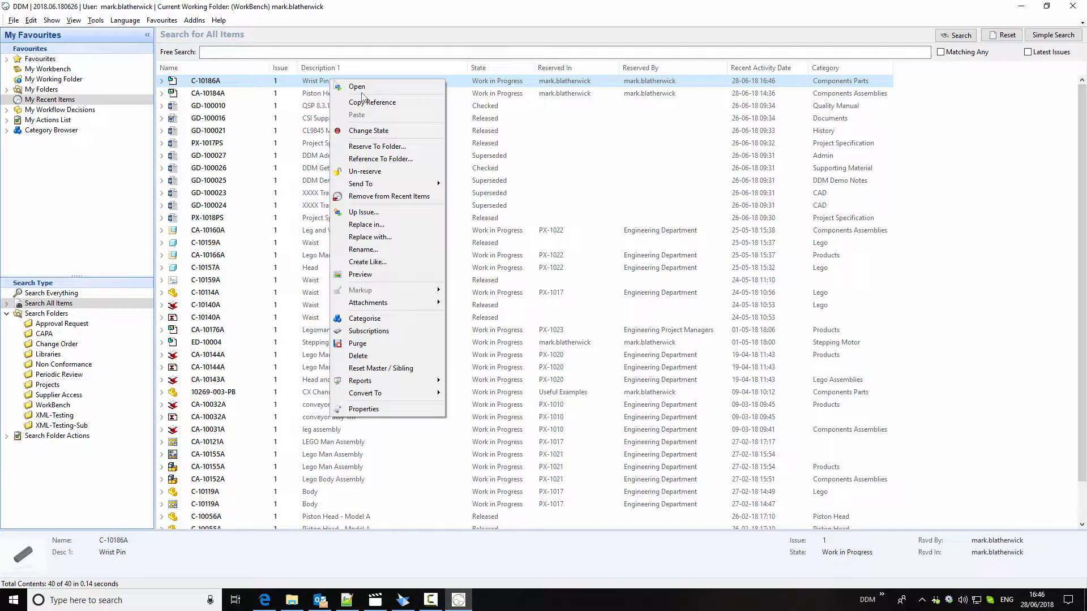
left_click(402, 413)
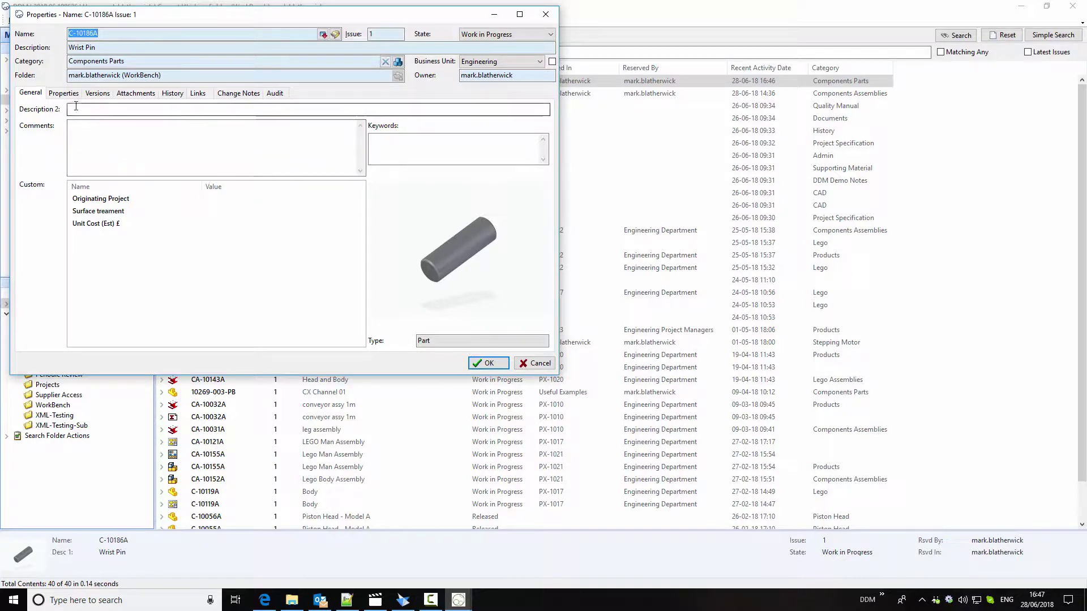
left_click(63, 93)
left_click(131, 135)
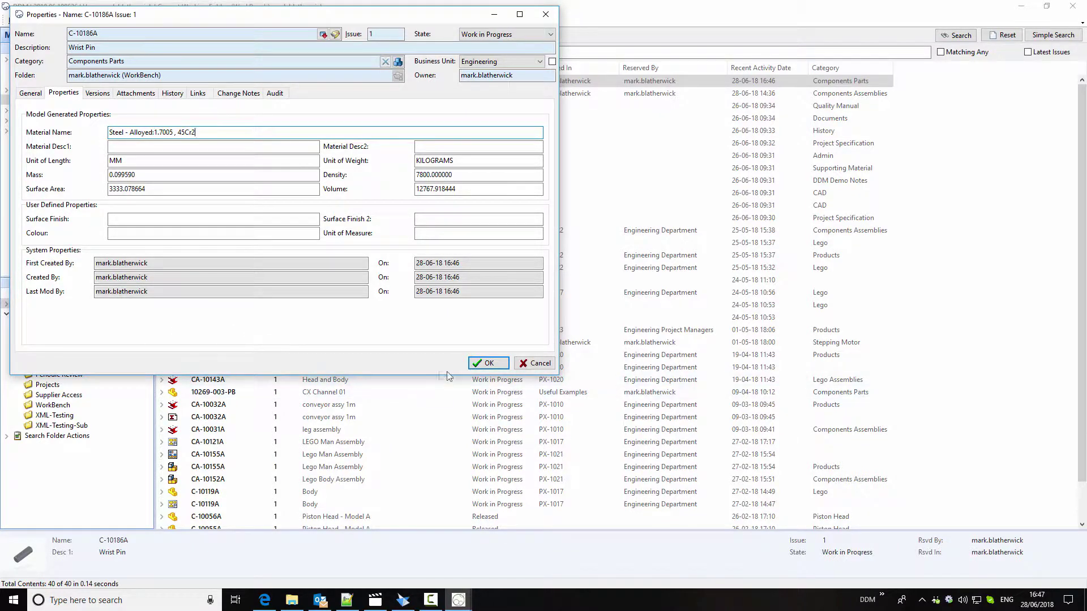
left_click(487, 362)
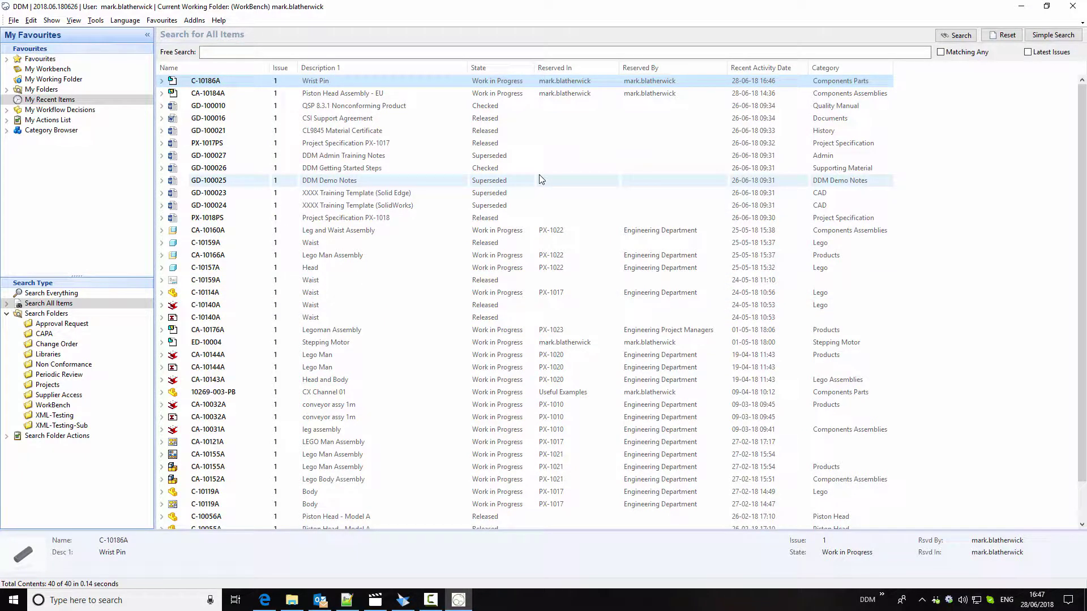
Open the Piston Head Assembly - EU (CA-10184A) from DDM in Solid Edge.
left_click(365, 94)
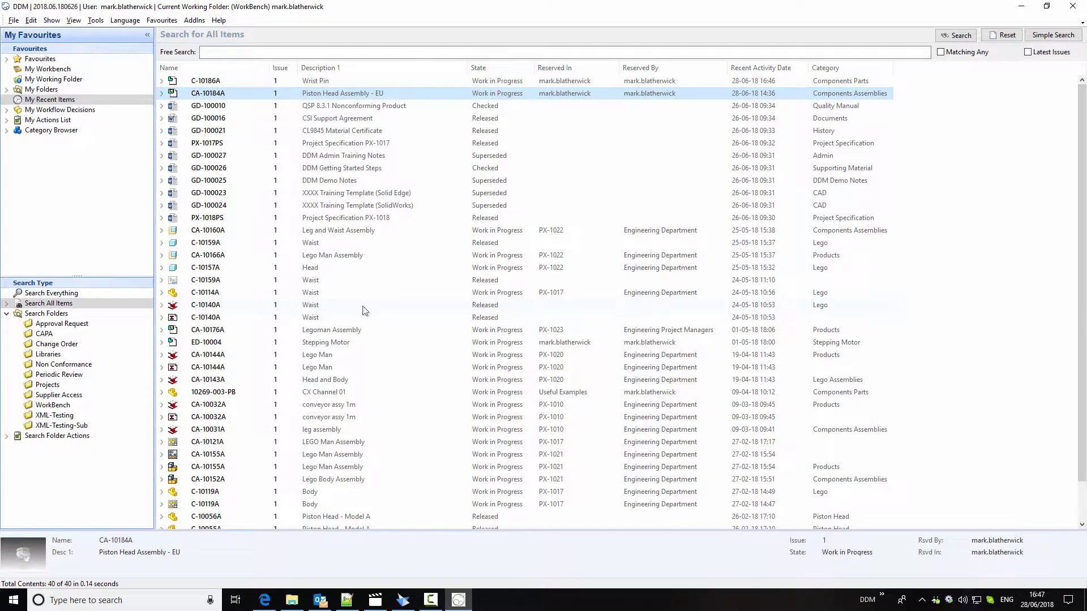
double_click(340, 99)
left_click(751, 327)
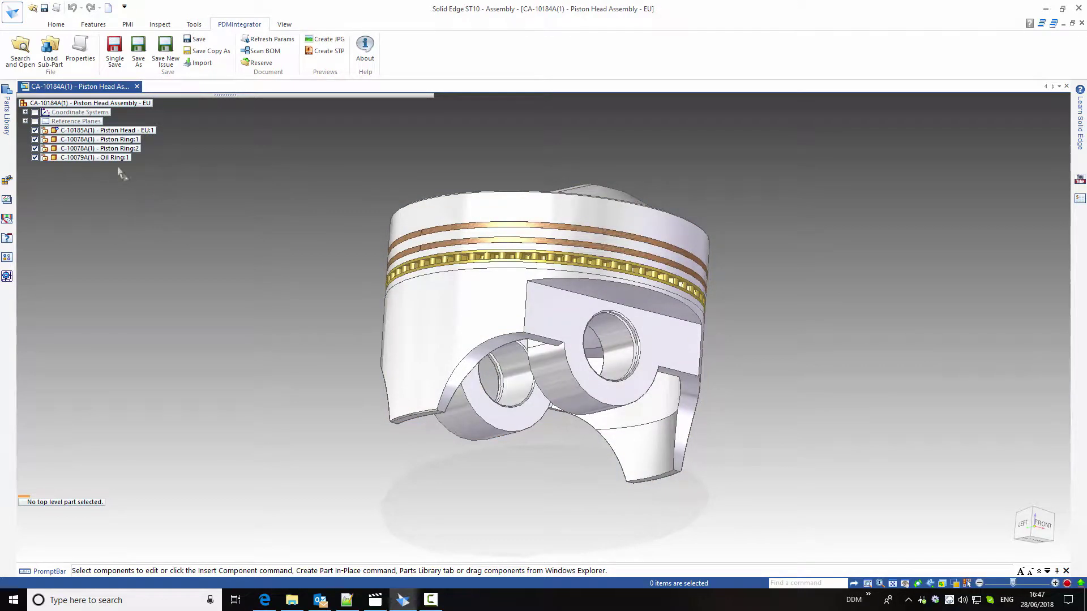
Load the Wrist Pin (C-10186A) from DDM as a sub-part of the piston head assembly.
left_click(52, 51)
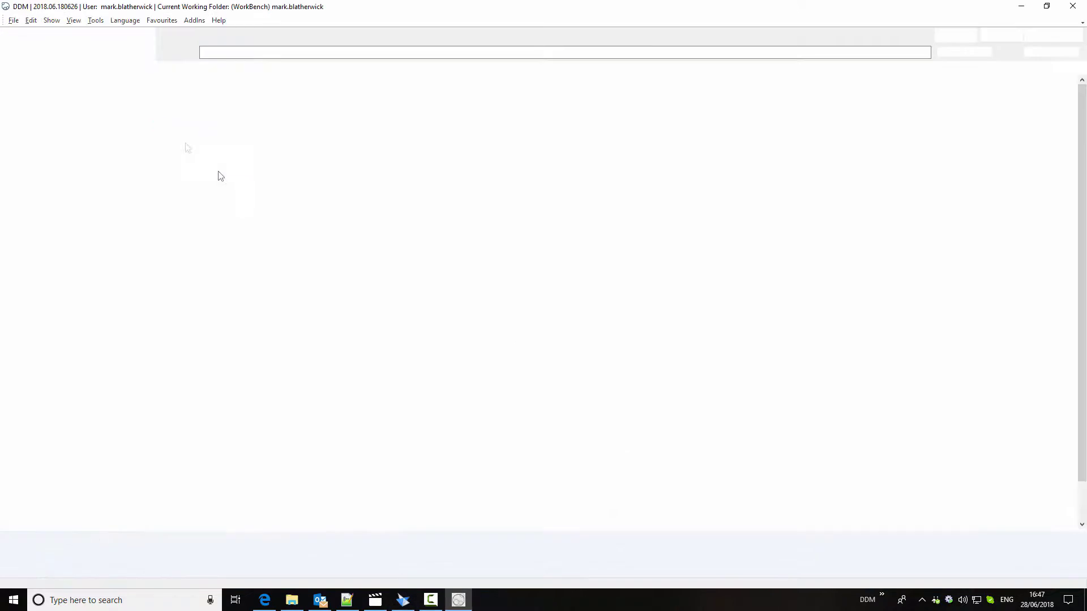
double_click(221, 95)
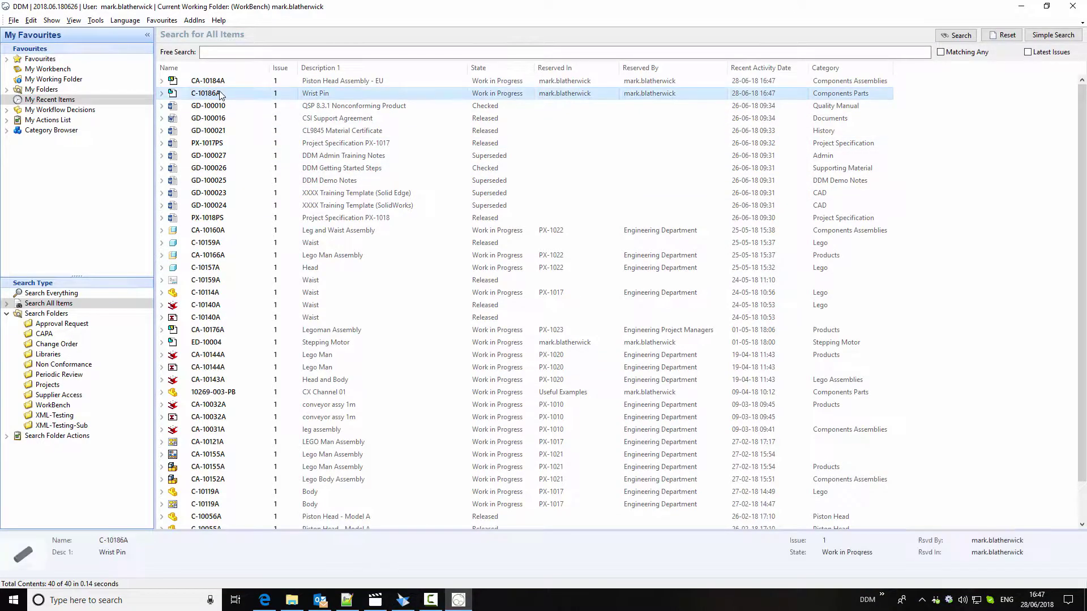
left_click(752, 327)
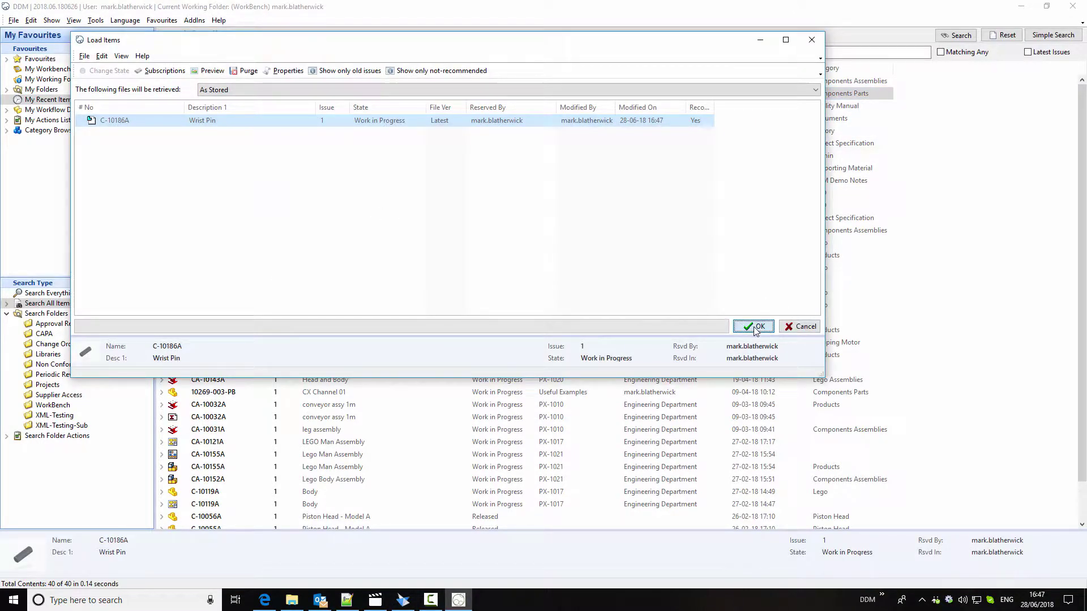
middle_click_drag(377, 212, 391, 246)
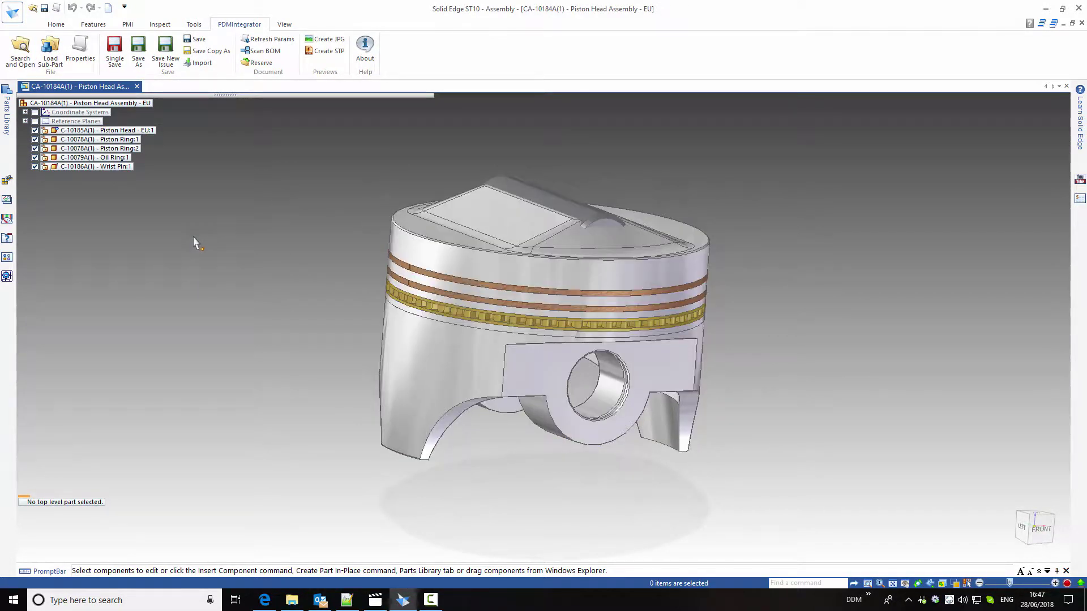
Assemble the Wrist Pin into the pin bore of the piston head using assembly relationships.
left_click(56, 24)
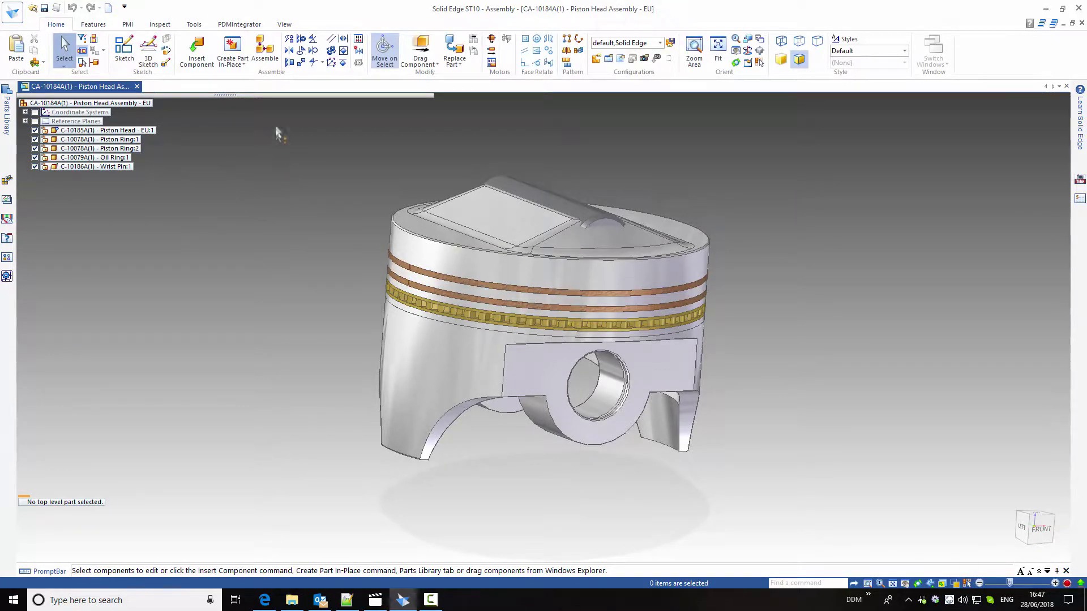
left_click(264, 50)
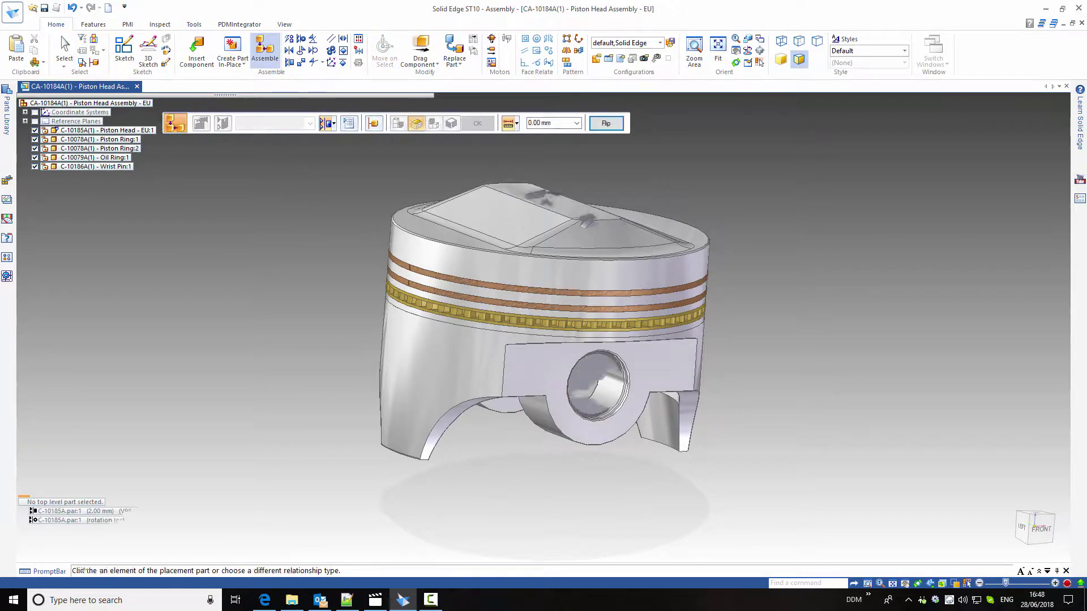
key("Escape")
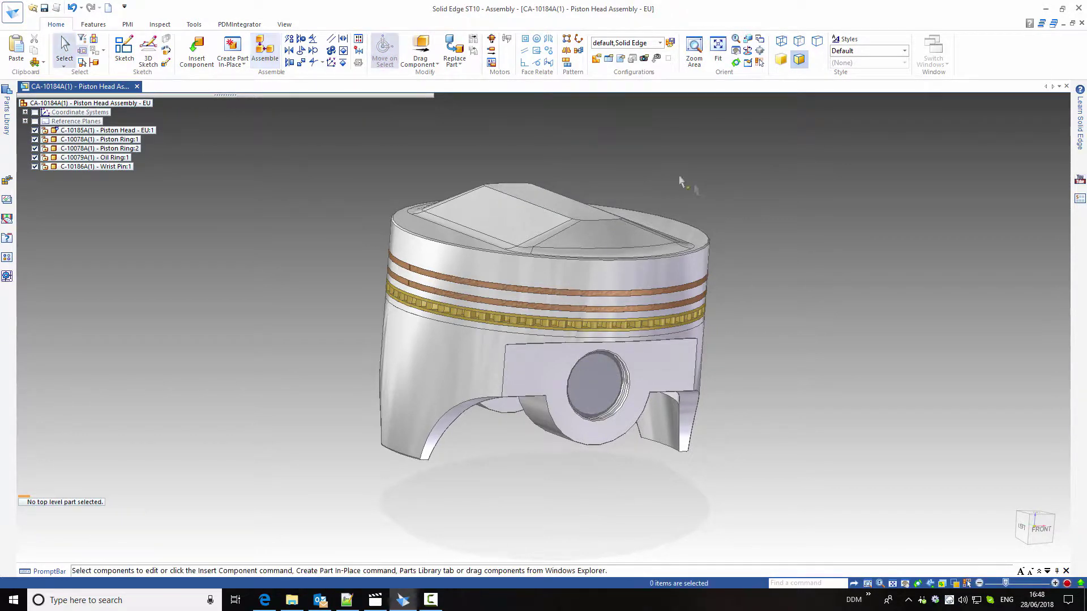
Save the piston head assembly with its wrist pin into DDM and review the save summary report.
middle_click_drag(323, 194, 333, 176)
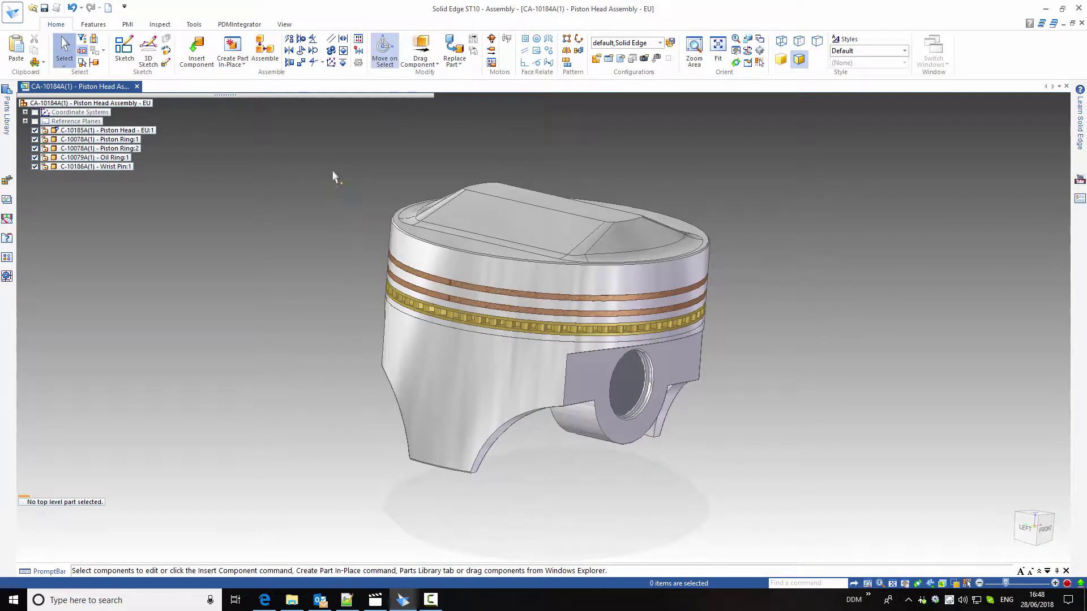
left_click(240, 24)
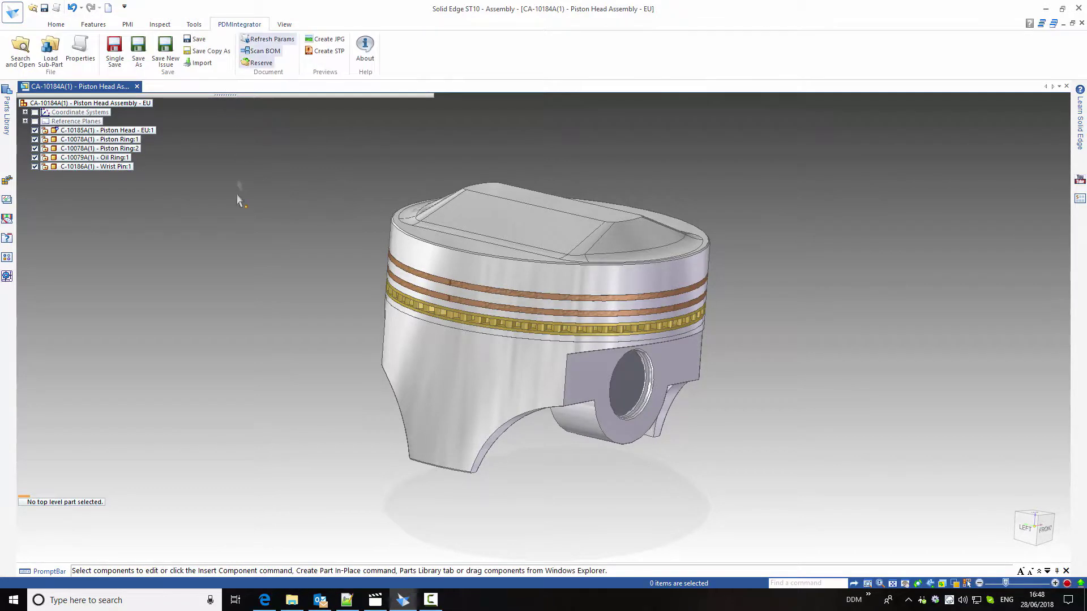
left_click(206, 41)
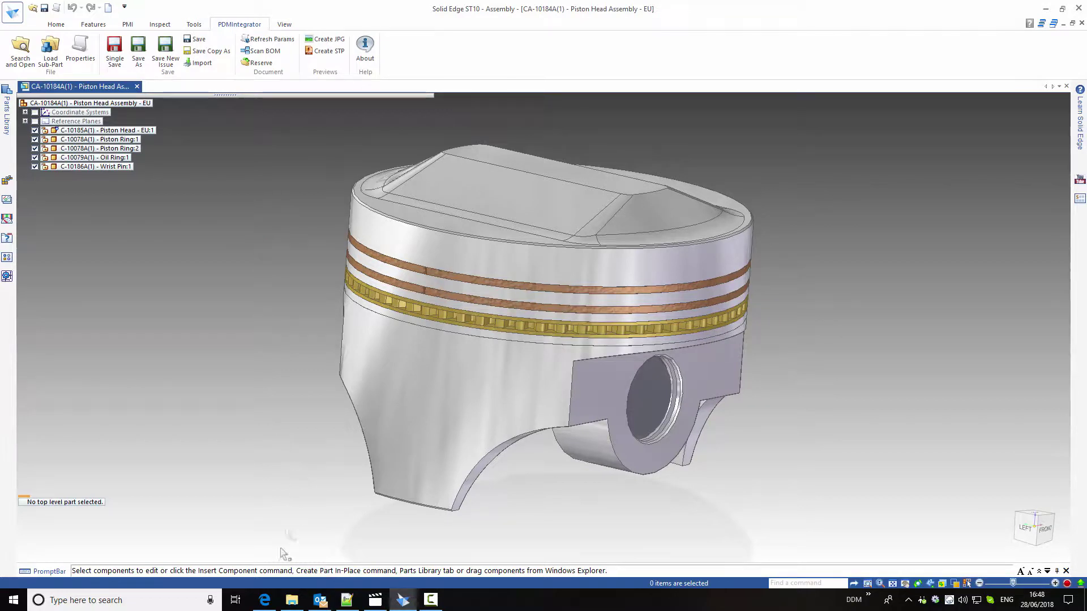
left_click(264, 601)
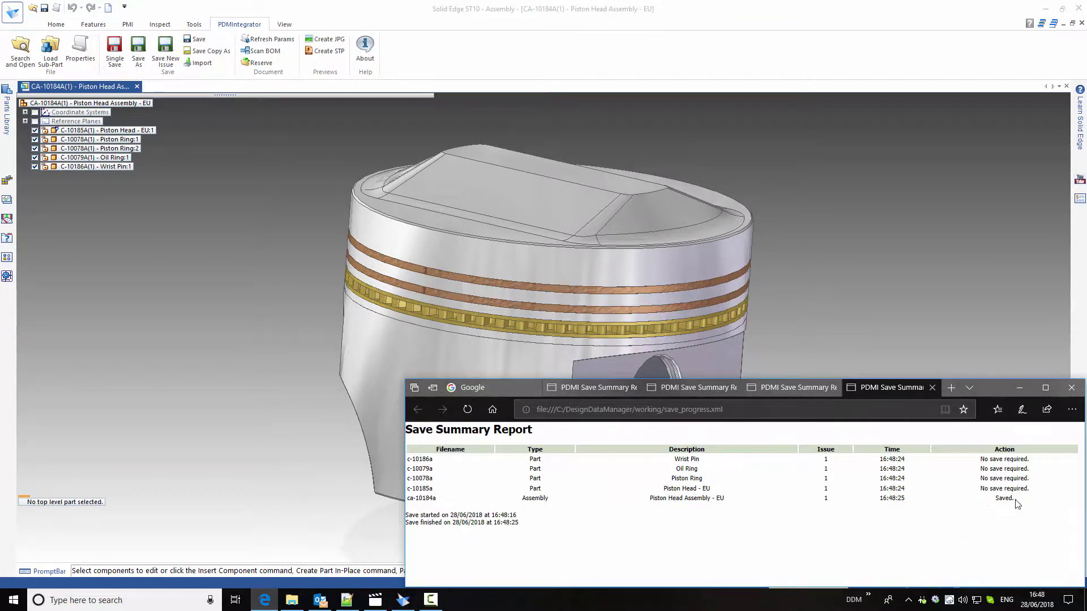
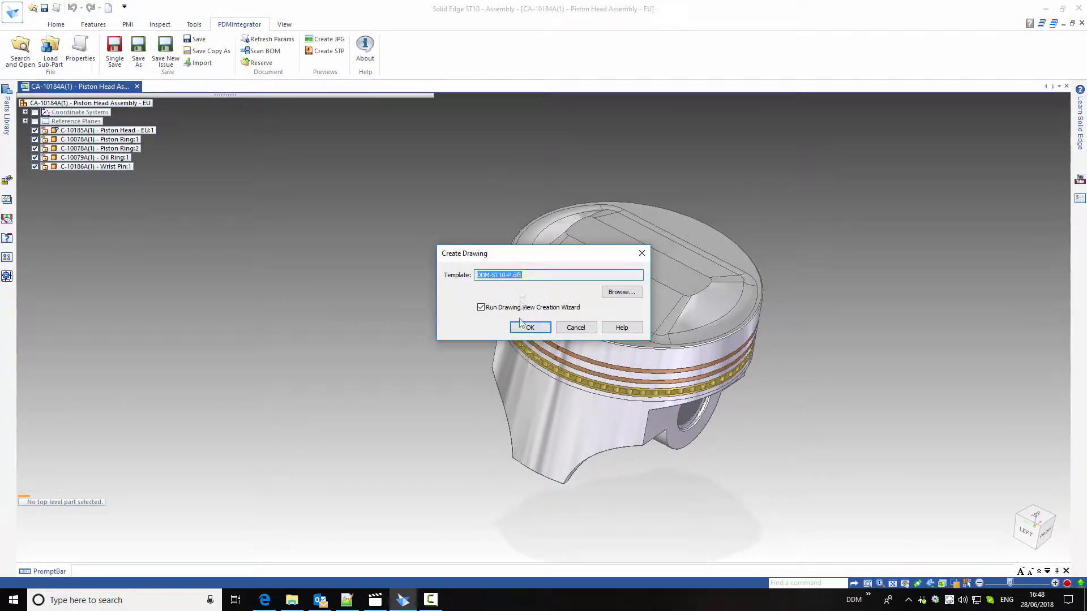
Create a drawing of the assembly from template DDM-ST10-P.dft, placing a front primary view with projected views above and beside it.
left_click(530, 327)
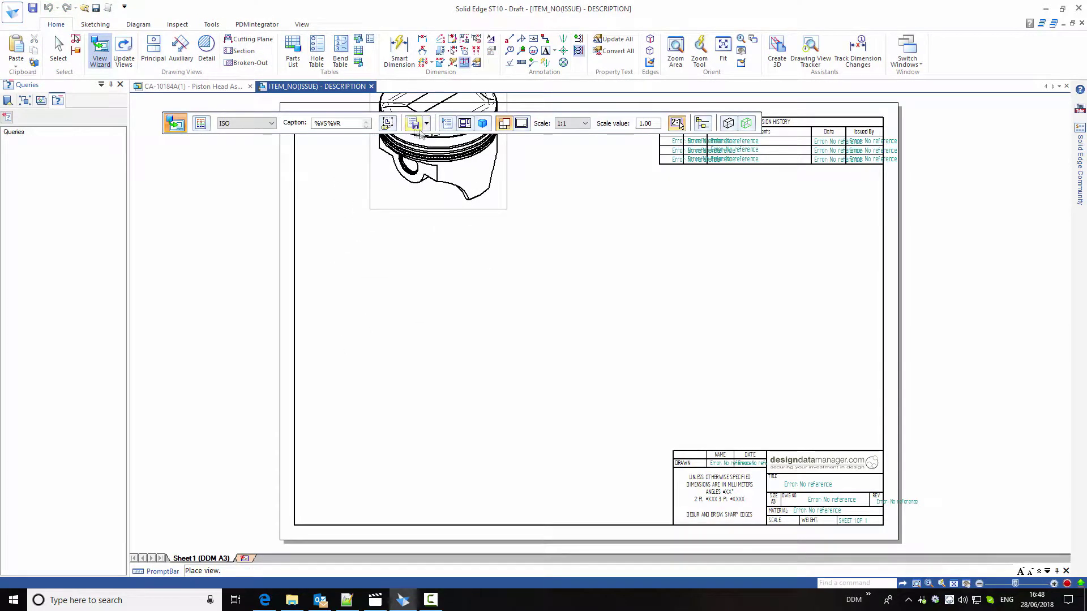
left_click(465, 124)
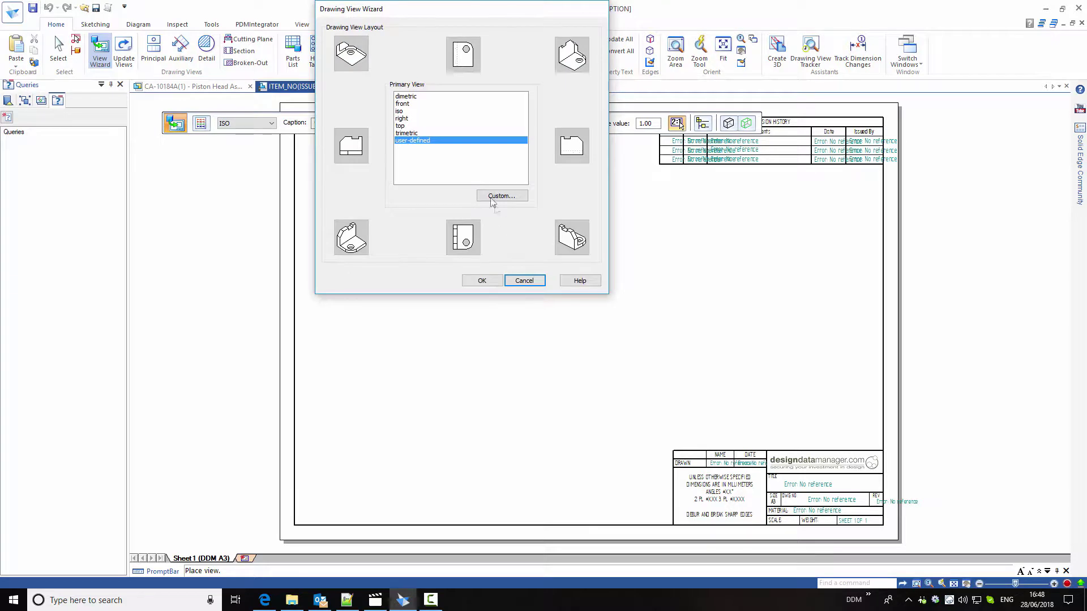
left_click(402, 103)
left_click(463, 55)
left_click(579, 150)
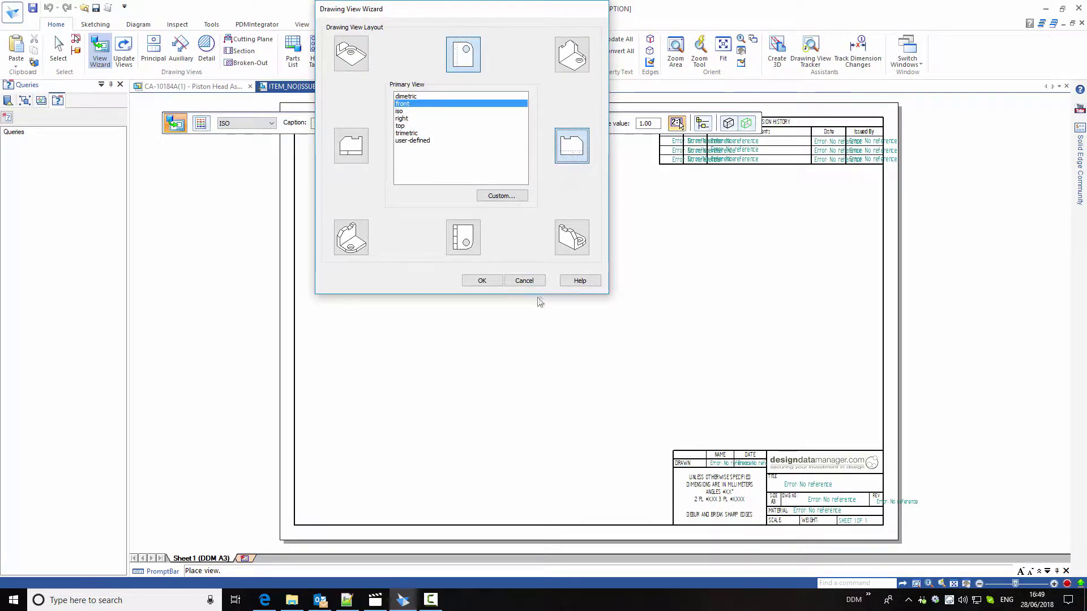
left_click(482, 280)
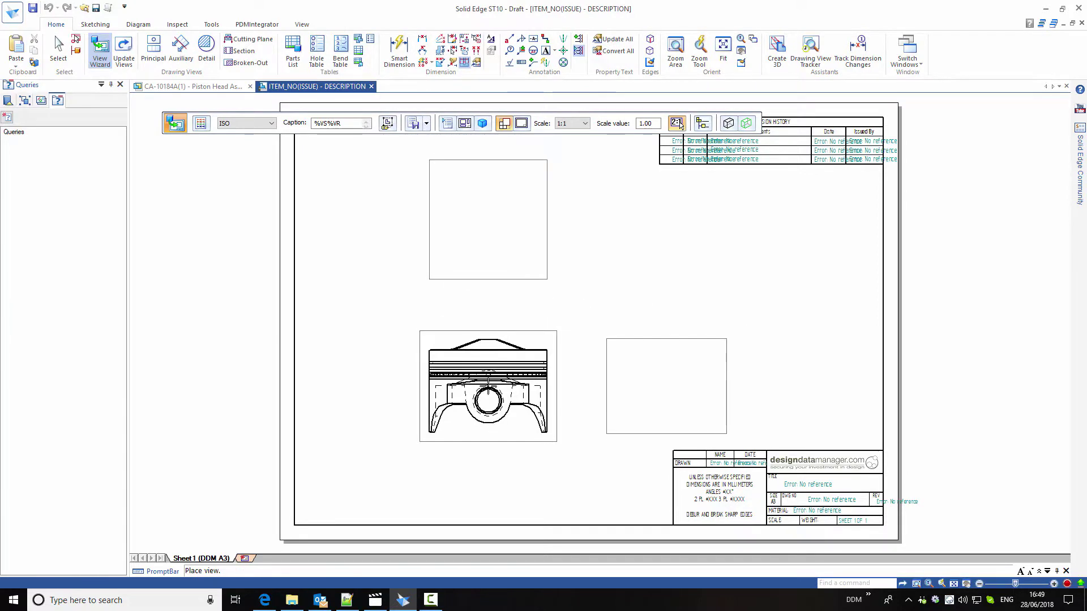
left_click(553, 455)
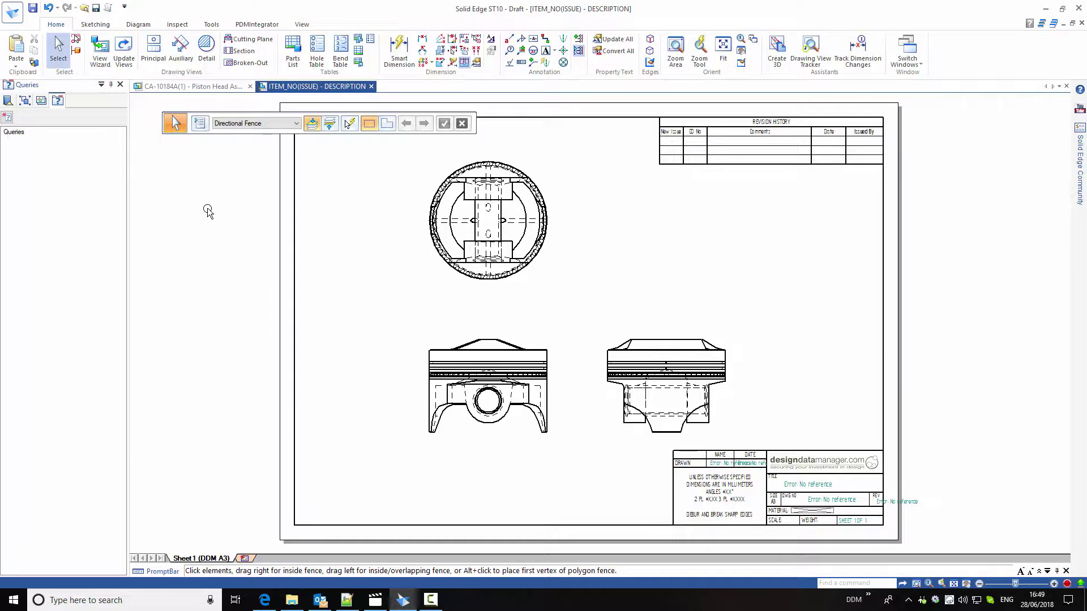
Save the drawing into DDM as ca-10184a.dft, accepting its default drawing properties, and check the title block.
left_click(257, 24)
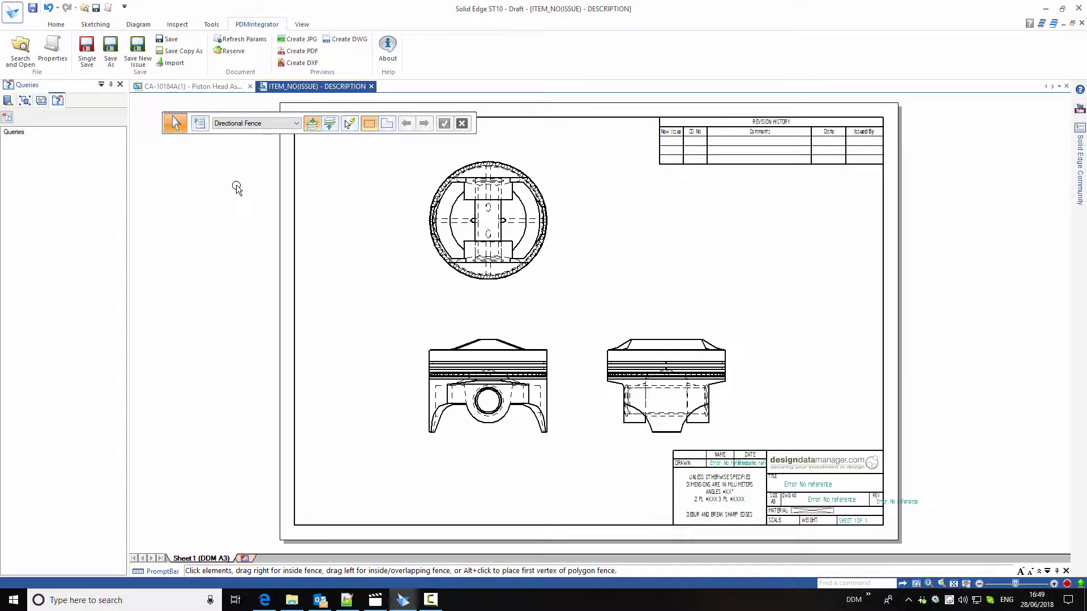
left_click(172, 42)
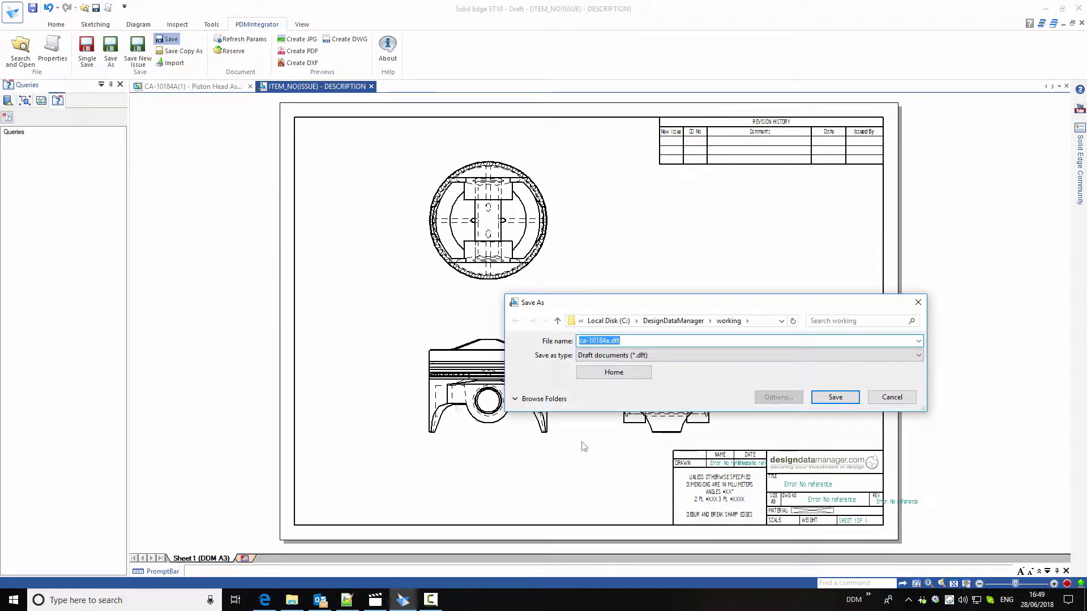
left_click(837, 398)
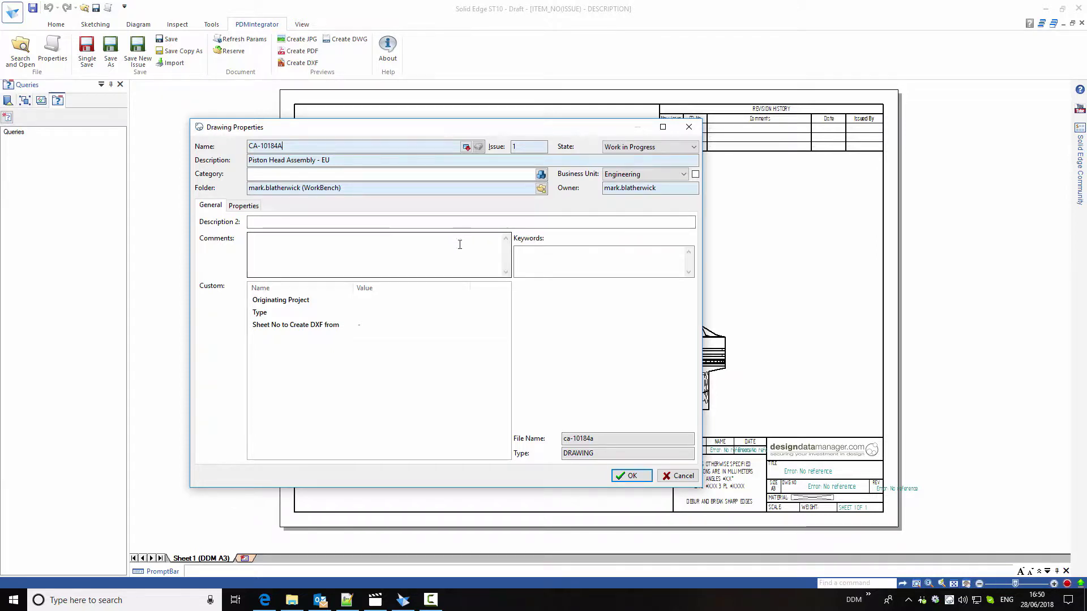
left_click(632, 476)
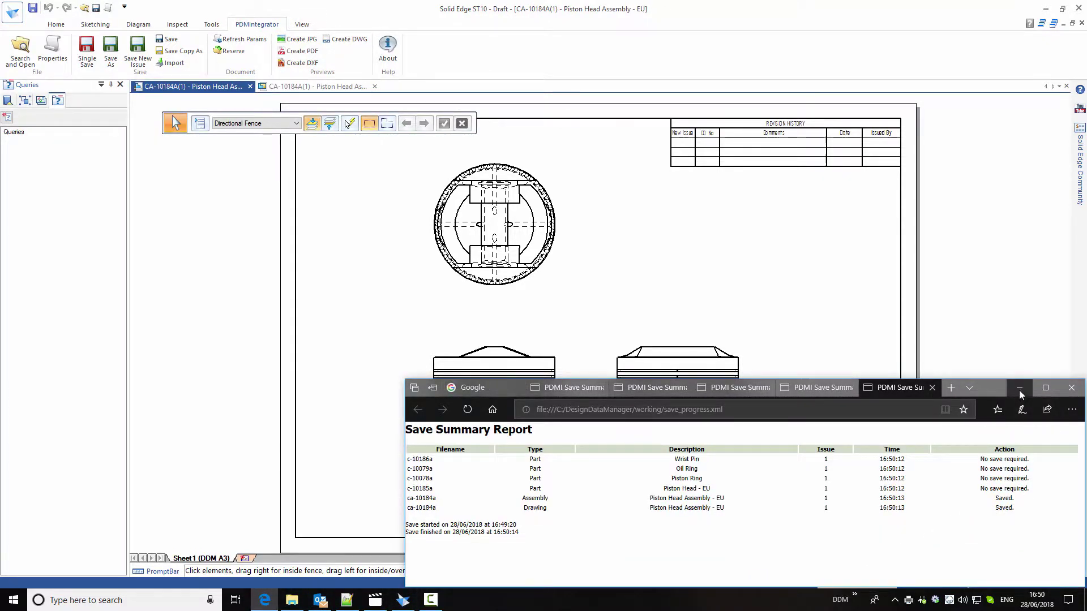
left_click(1072, 387)
scroll(814, 502, "up", 3)
middle_click_drag(762, 509, 658, 398)
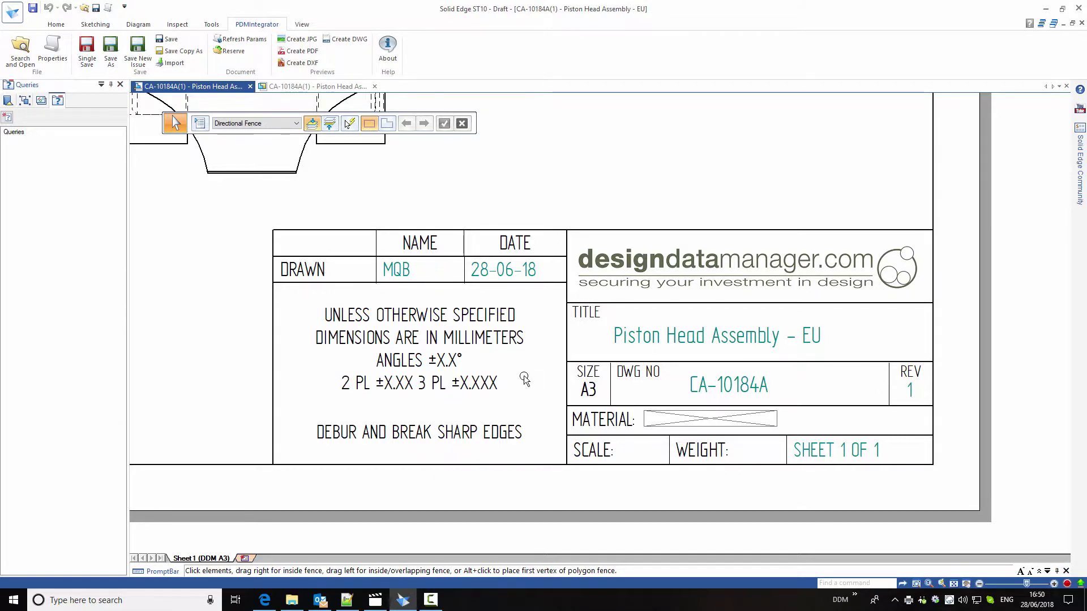
scroll(524, 380, "down", 8)
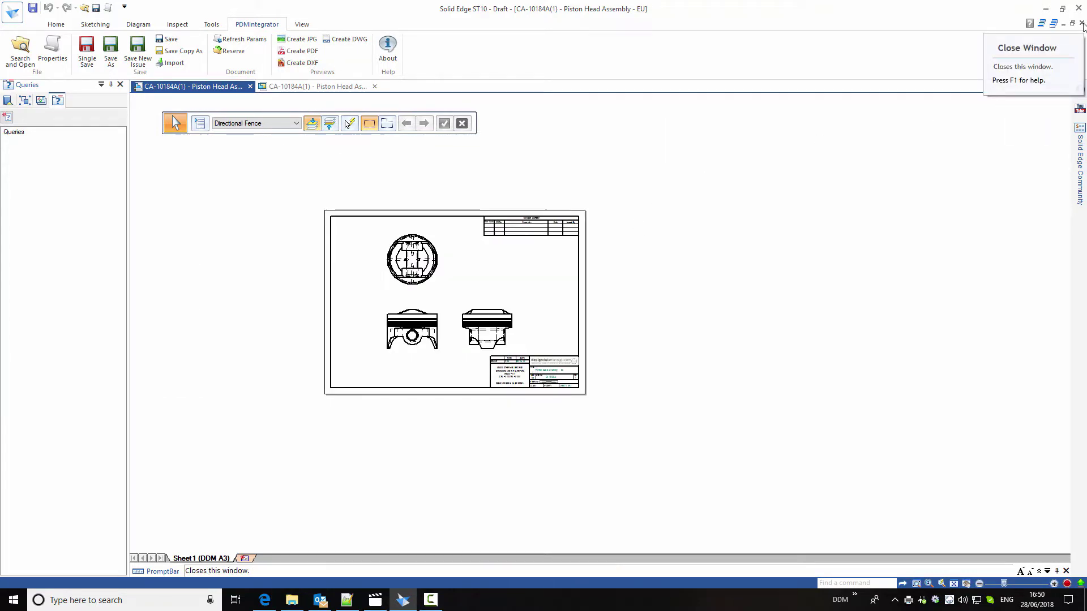
Close the open drawing and assembly documents and permanently clear the files from the working directory.
left_click(1067, 86)
left_click(558, 347)
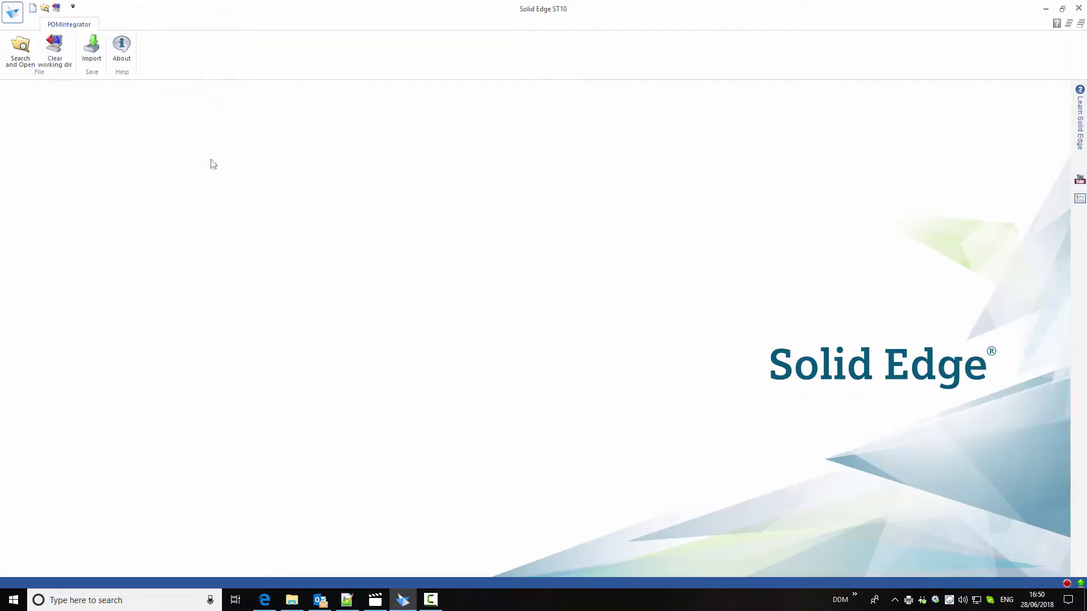
left_click(63, 62)
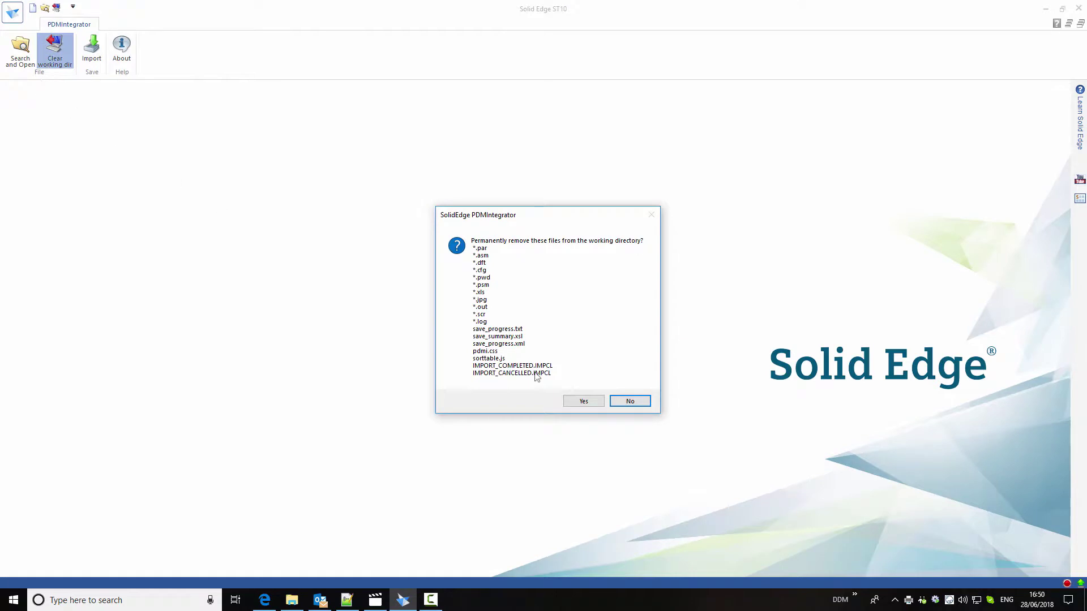
left_click(584, 402)
Examine the CA-10184A drawing and assembly in DDM, including their component structure and the assembly's related drawings.
left_click(23, 59)
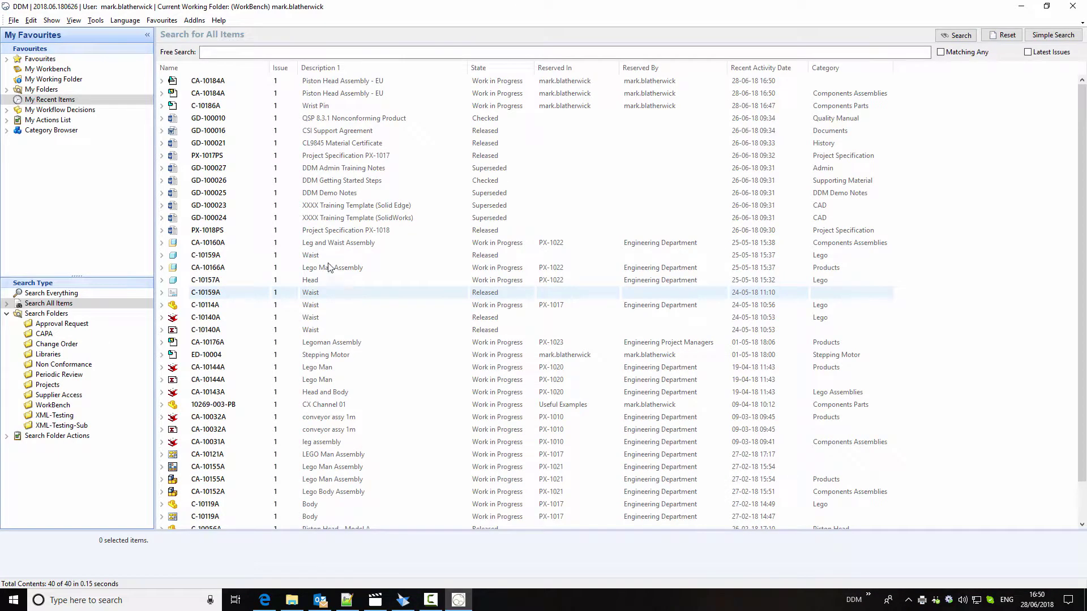
left_click(205, 84)
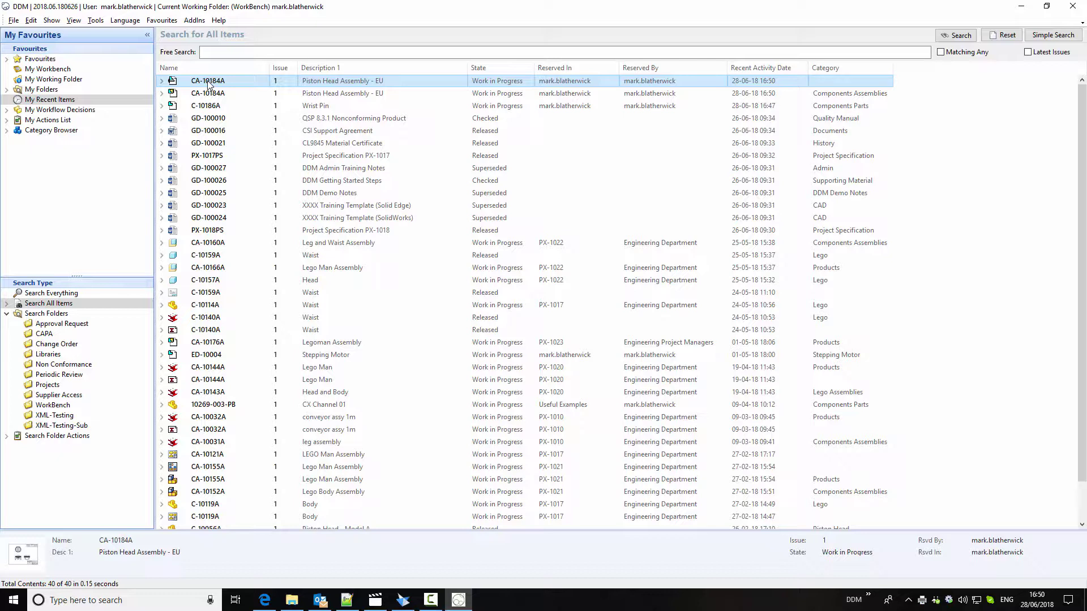
left_click(163, 82)
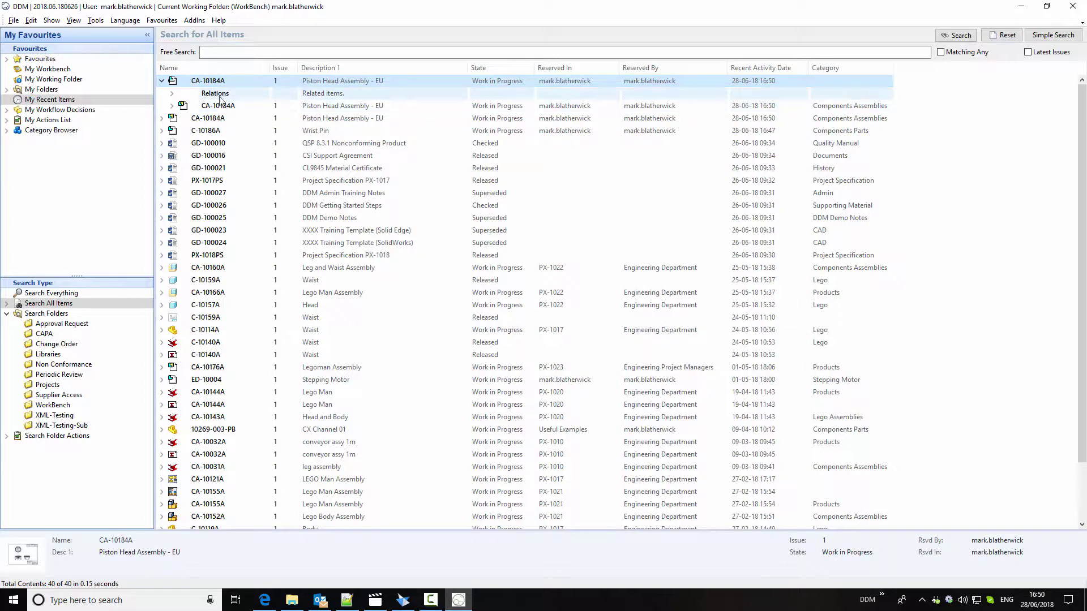
left_click(172, 106)
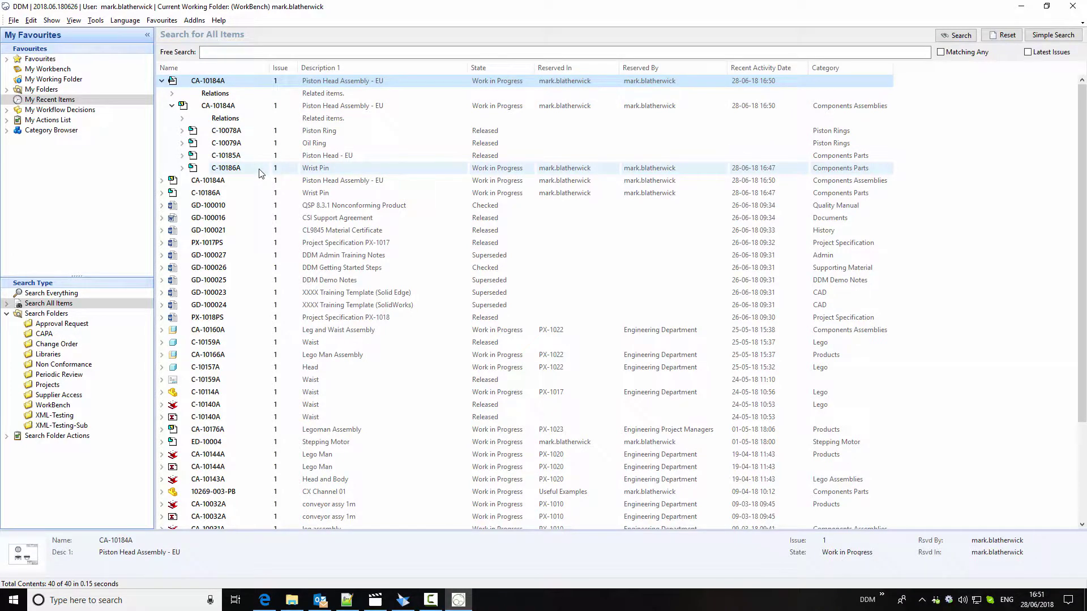
left_click(163, 181)
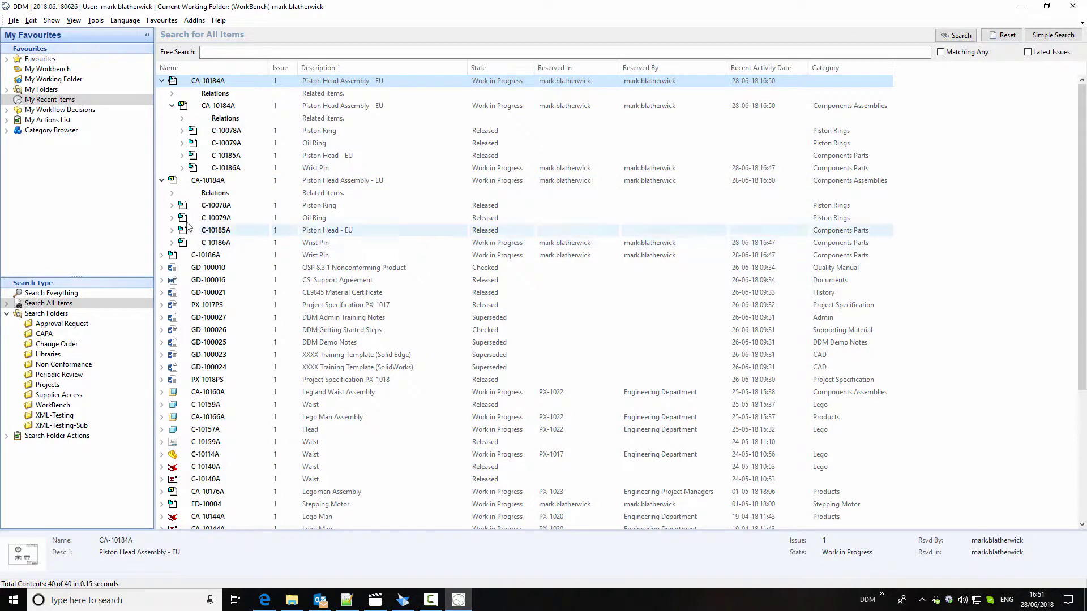
left_click(171, 193)
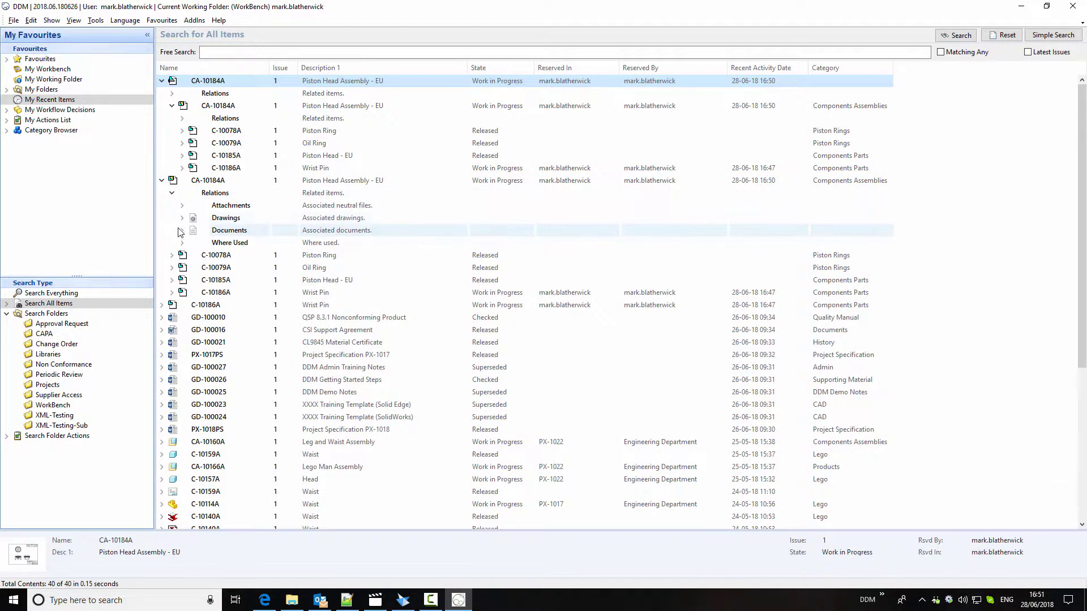
left_click(182, 218)
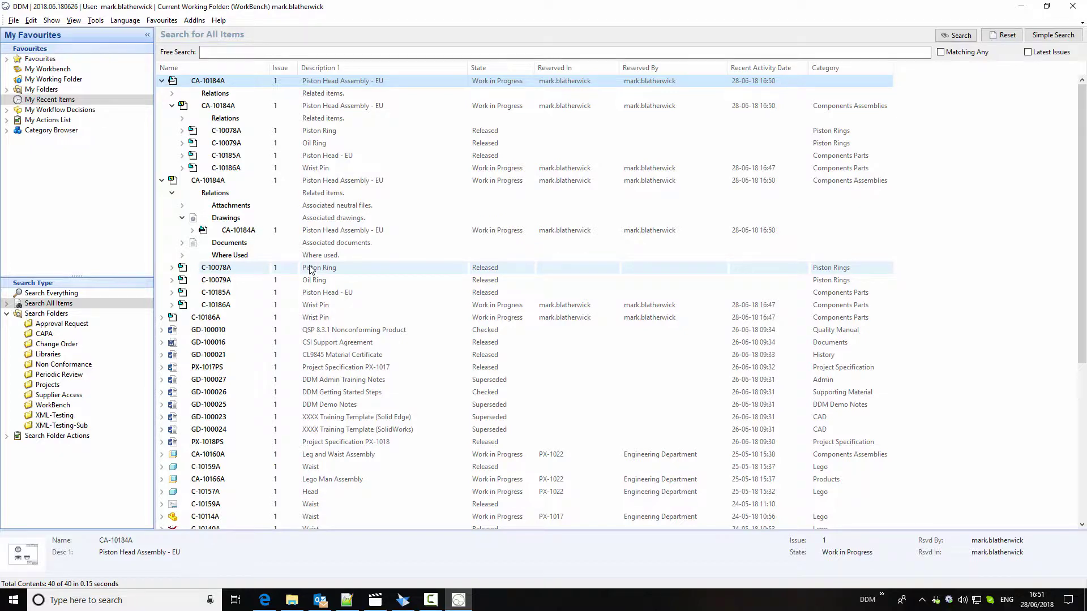
Preview the CA-10184A drawing from DDM as a PDF and close the preview.
right_click(231, 83)
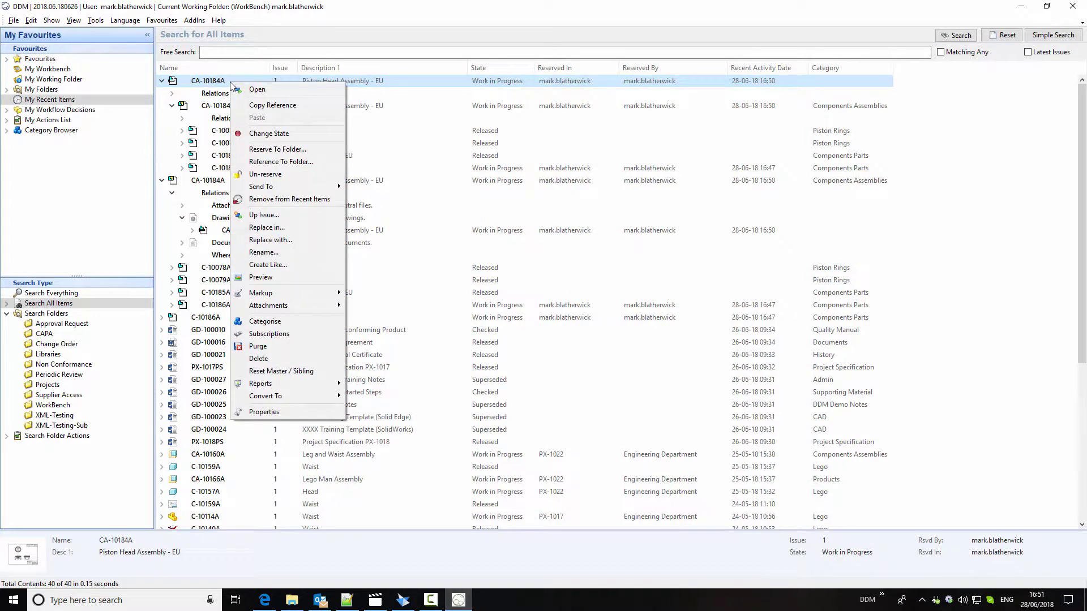
left_click(294, 278)
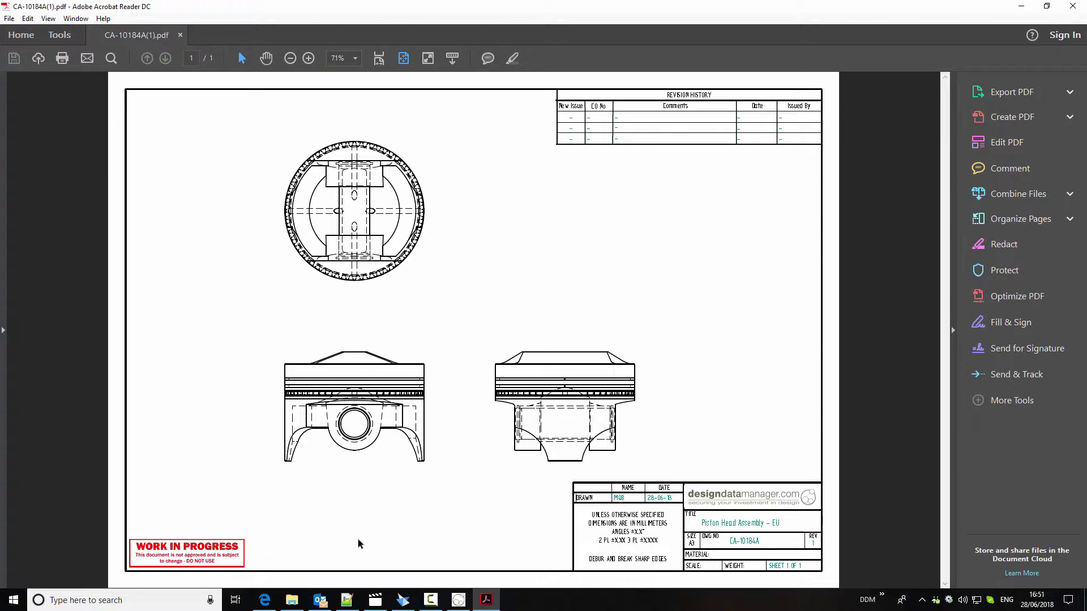
left_click(1073, 6)
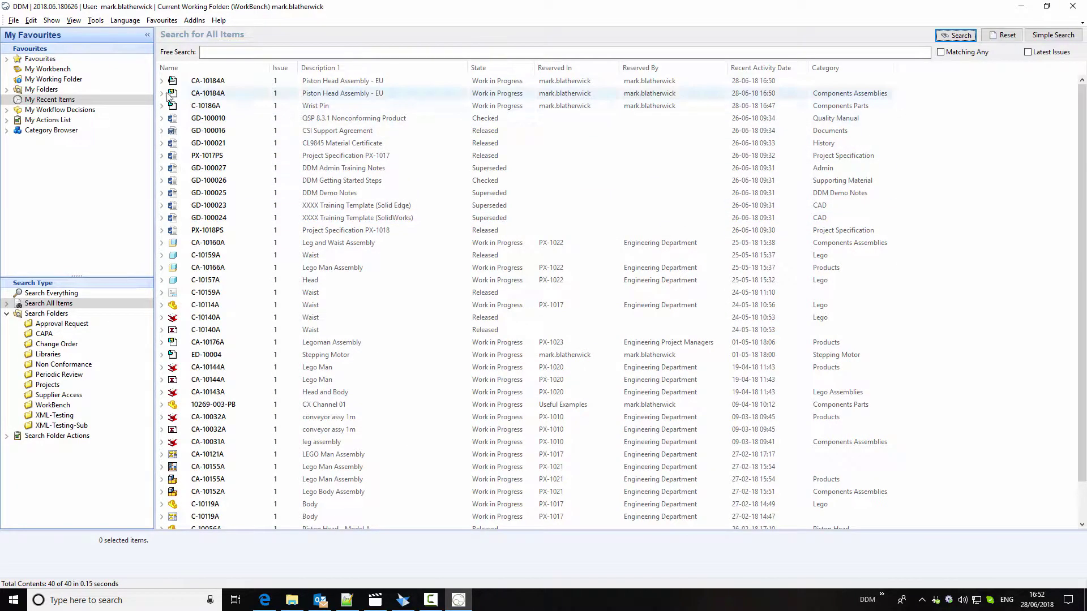
Expand the CA-10184A drawing and assembly structures, and open the state change for the CA-10184A assembly.
left_click(162, 81)
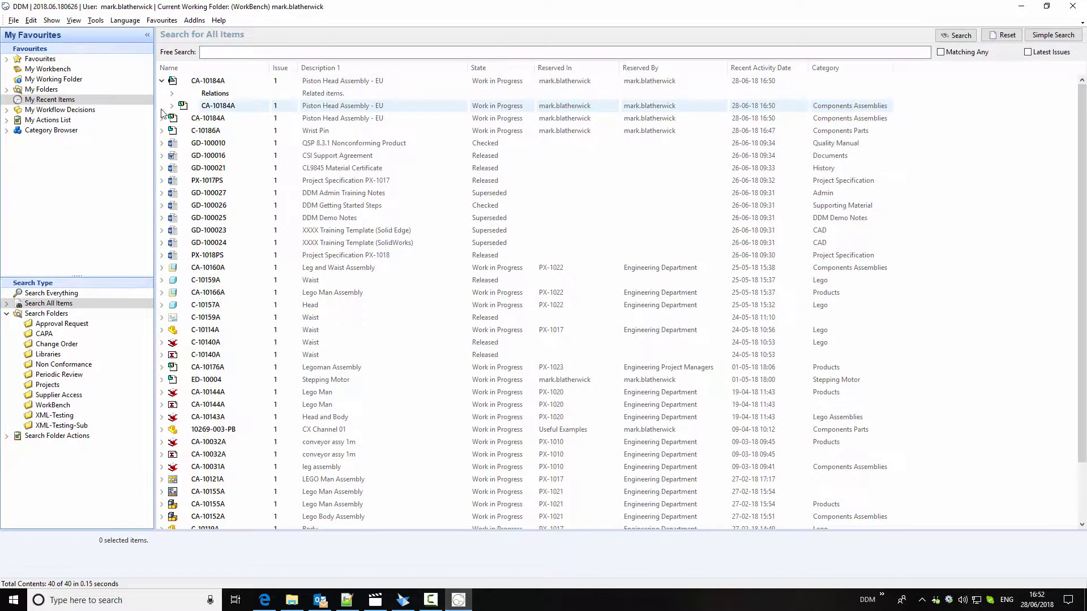
left_click(162, 118)
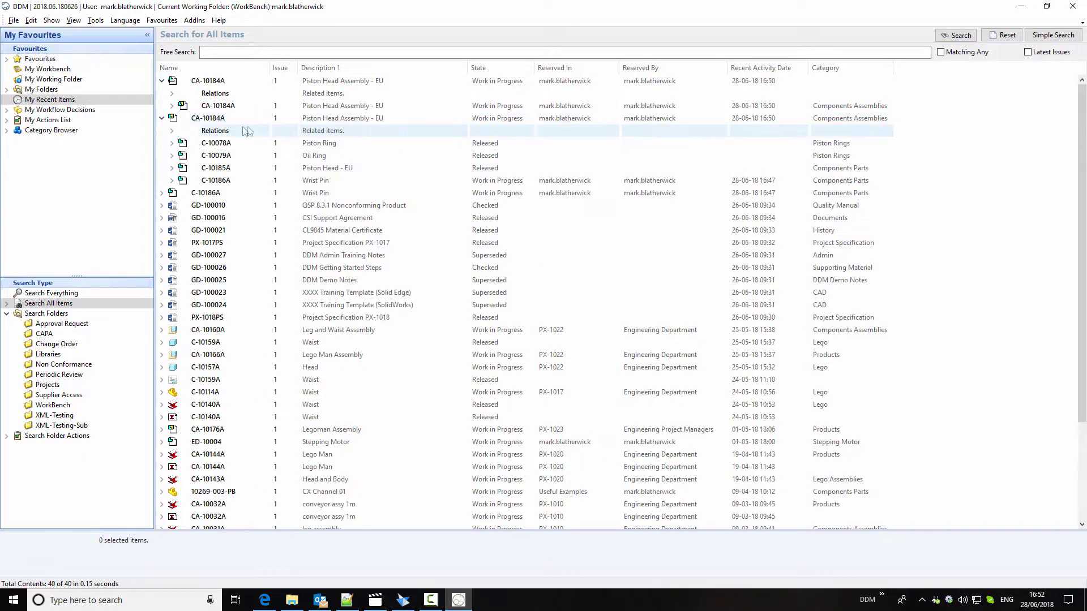
right_click(220, 82)
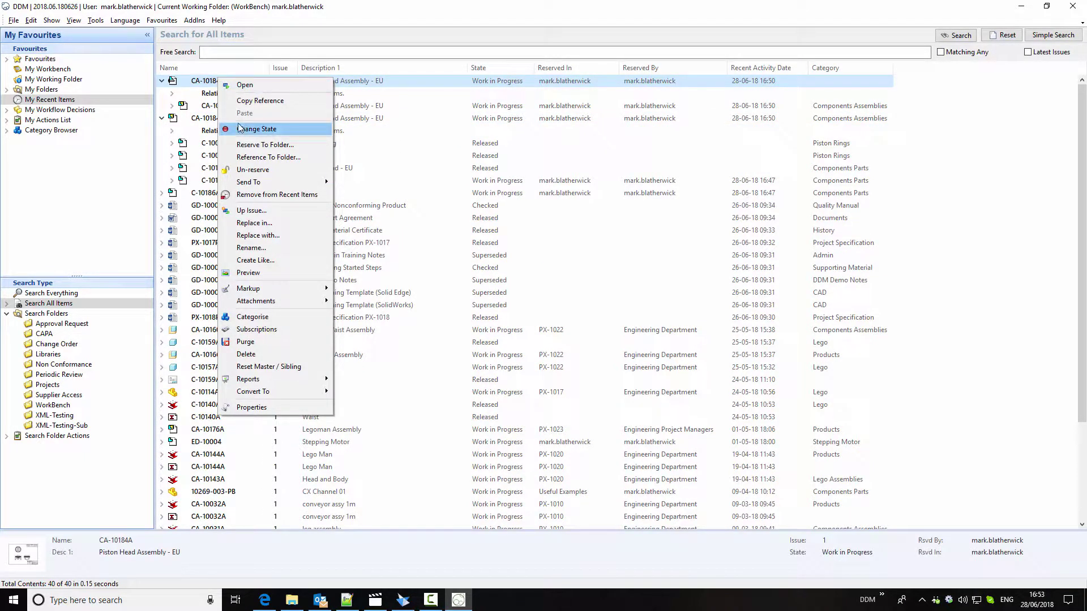
left_click(205, 109)
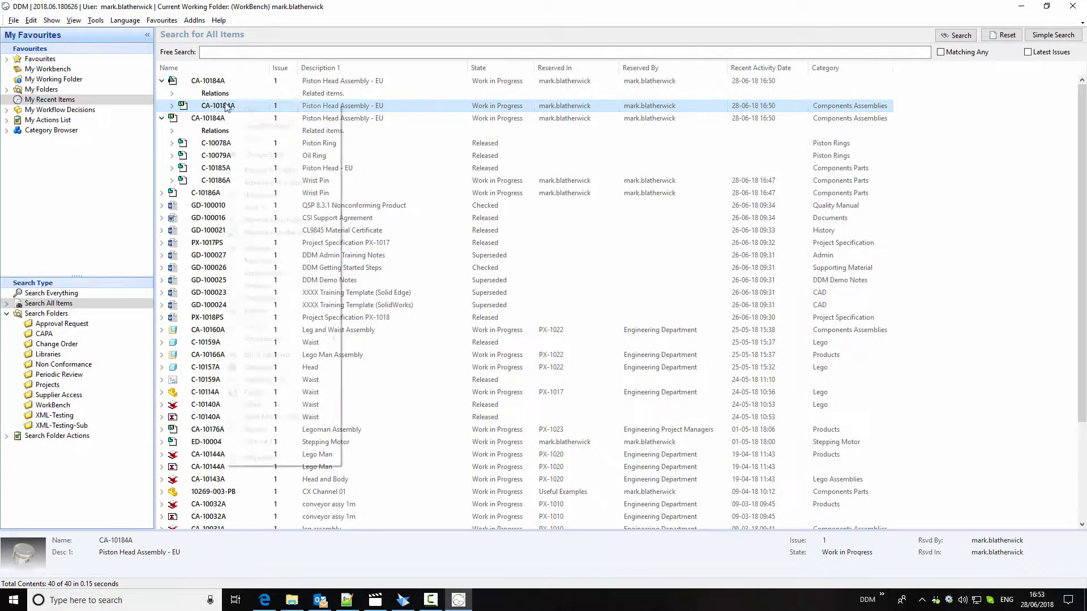
right_click(227, 107)
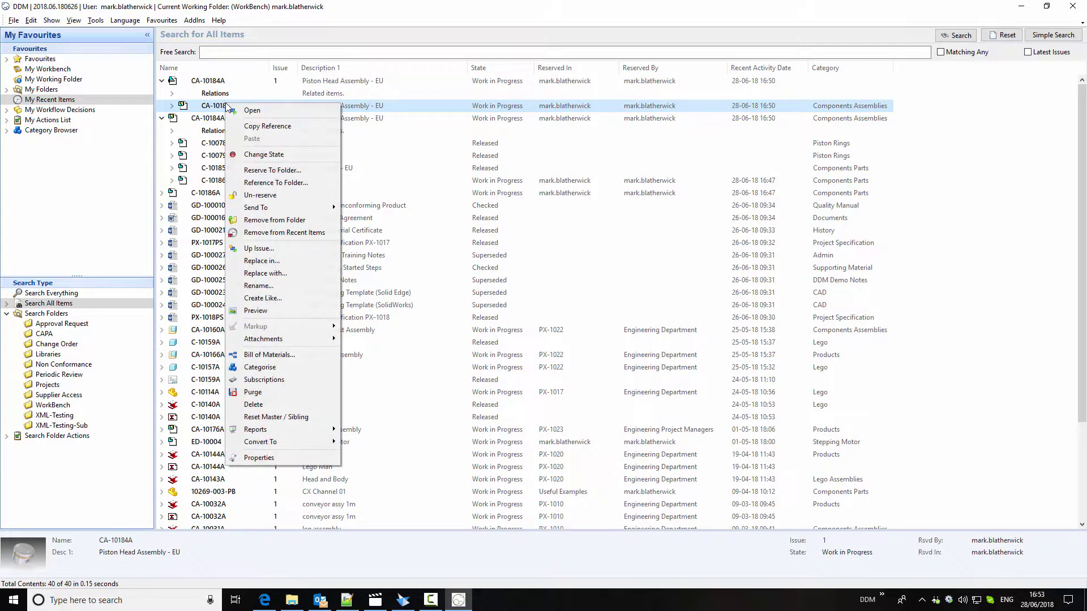
left_click(266, 154)
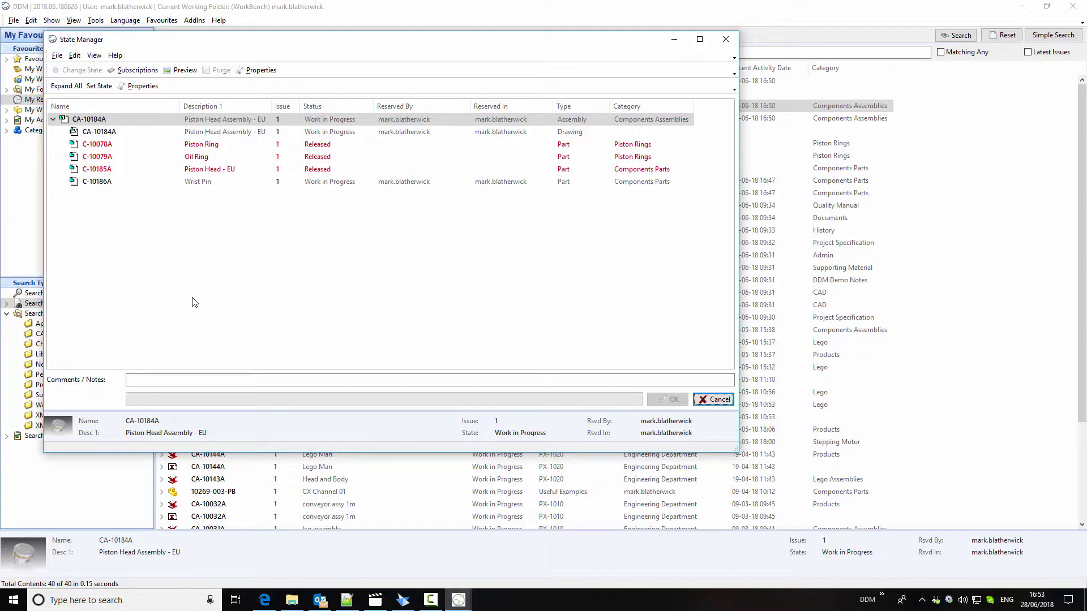
Set the CA-10184A assembly, its drawing and the C-10186A Wrist Pin to Released with the comment "First release for production".
left_click(102, 132, "ctrl")
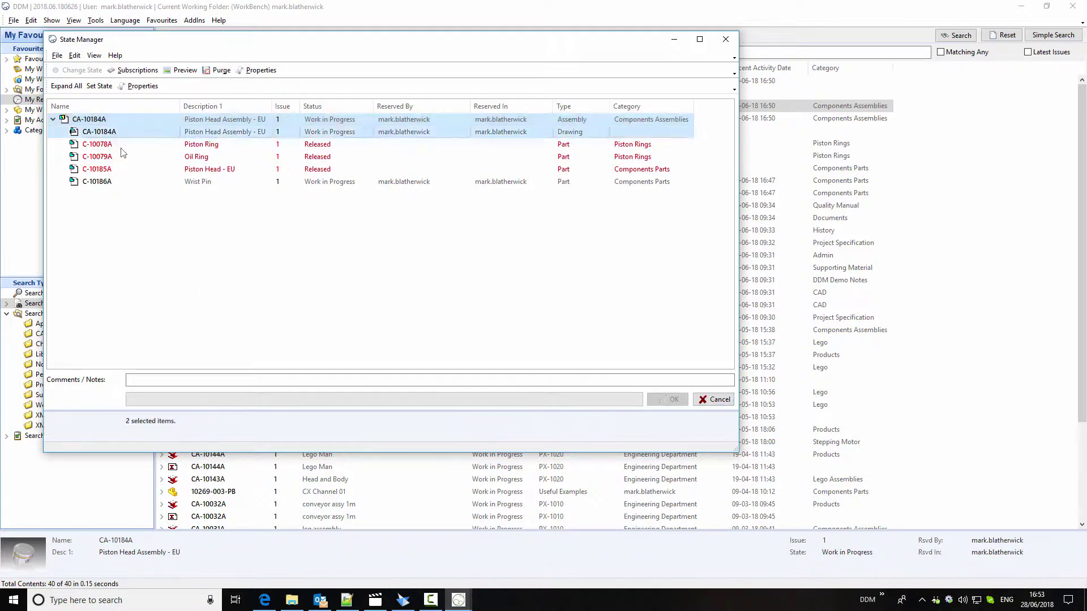
left_click(136, 183, "ctrl")
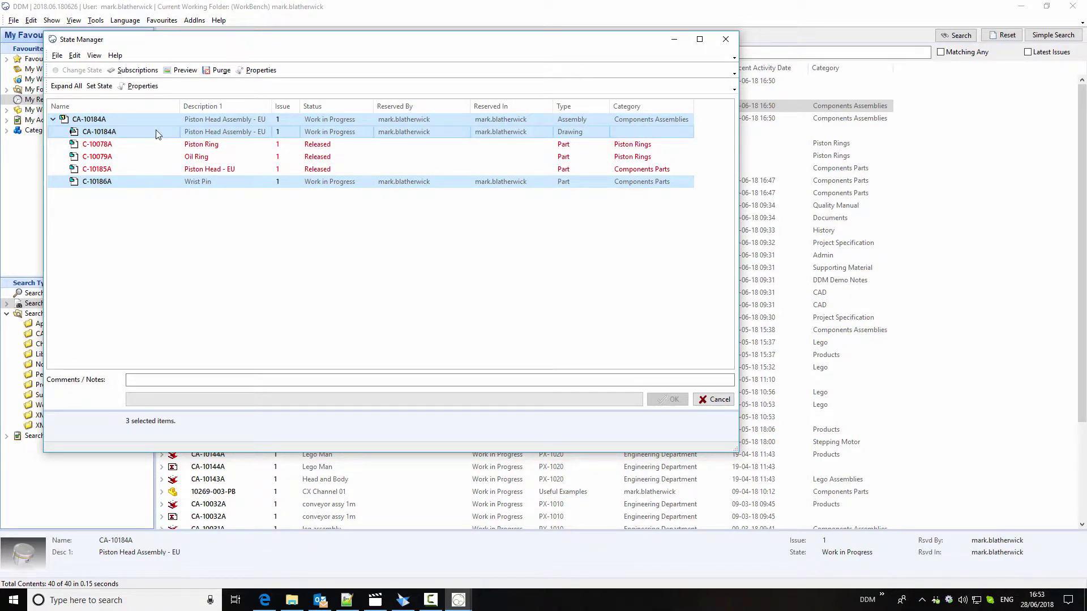
left_click(99, 87)
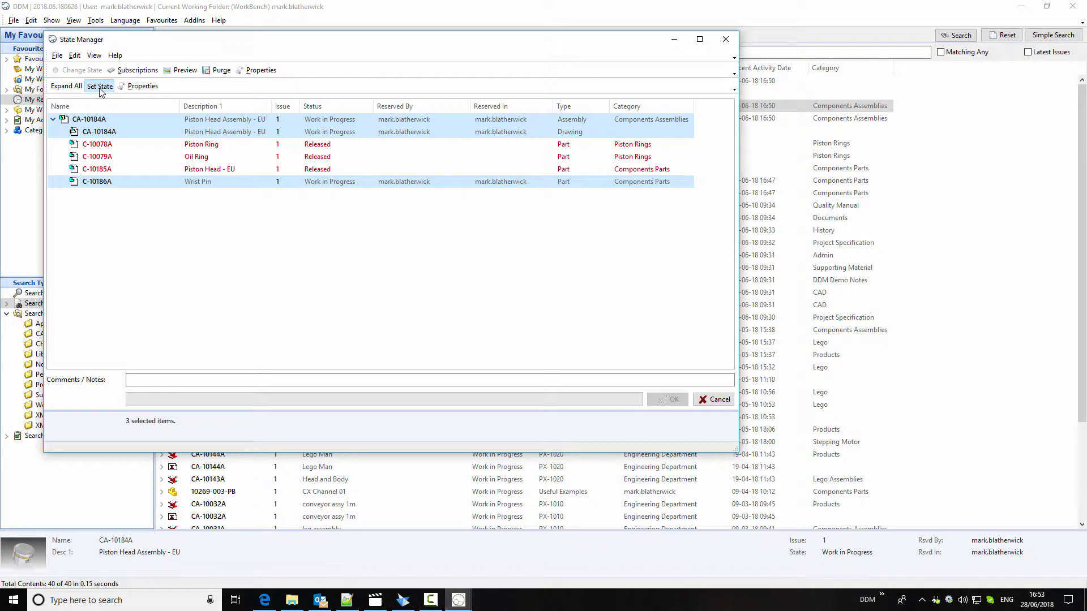
left_click(105, 49)
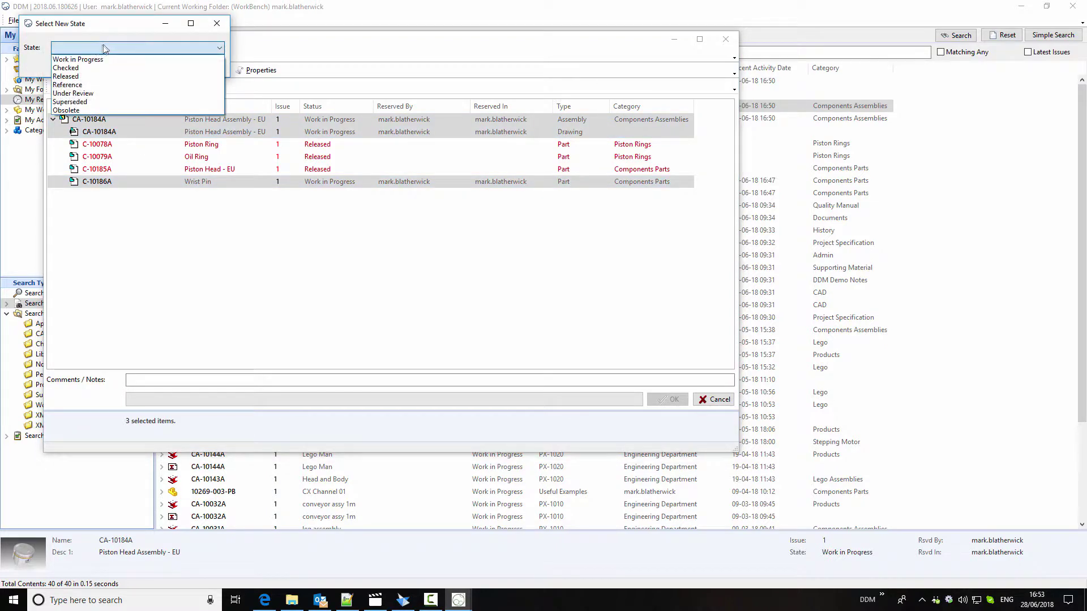
left_click(71, 77)
left_click(153, 65)
left_click(192, 378)
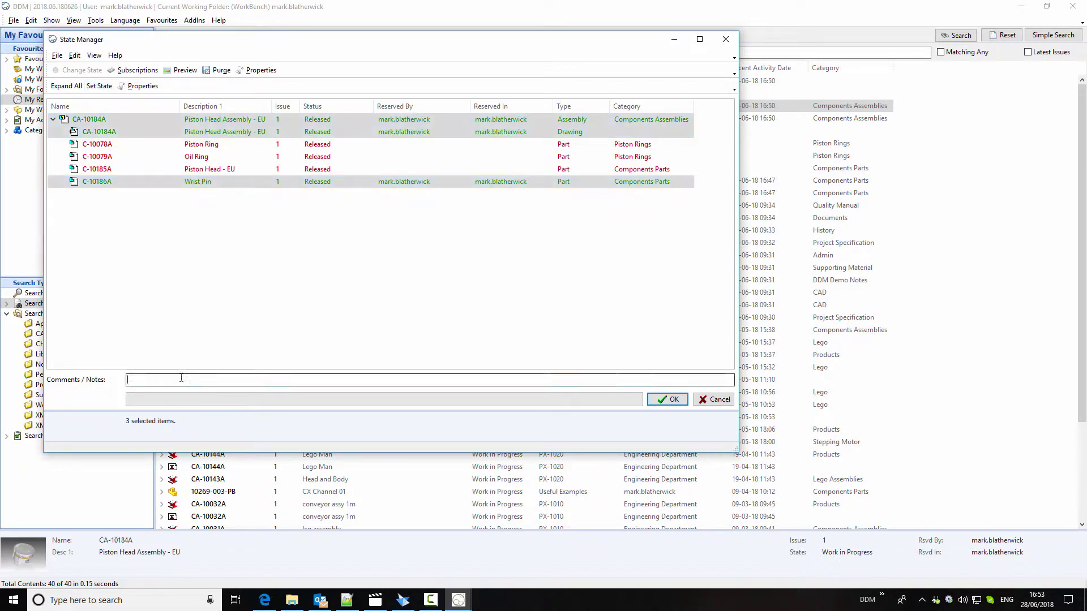
type("First release for production")
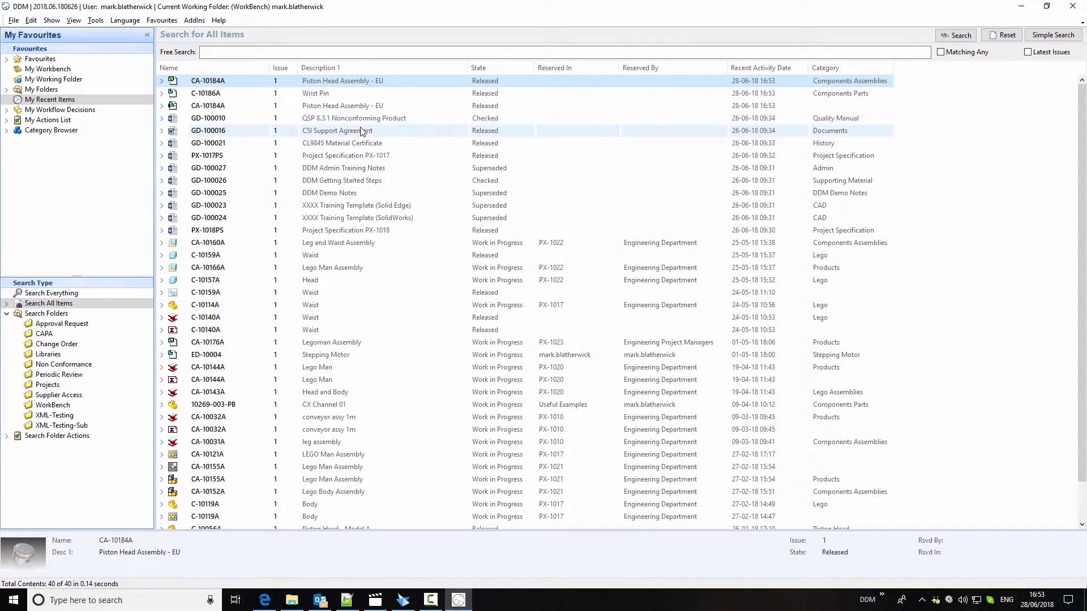
Open the CA-10184A assembly in Solid Edge, maximise its window, and open its C-10186A Wrist Pin part for modification.
double_click(231, 84)
left_click(753, 327)
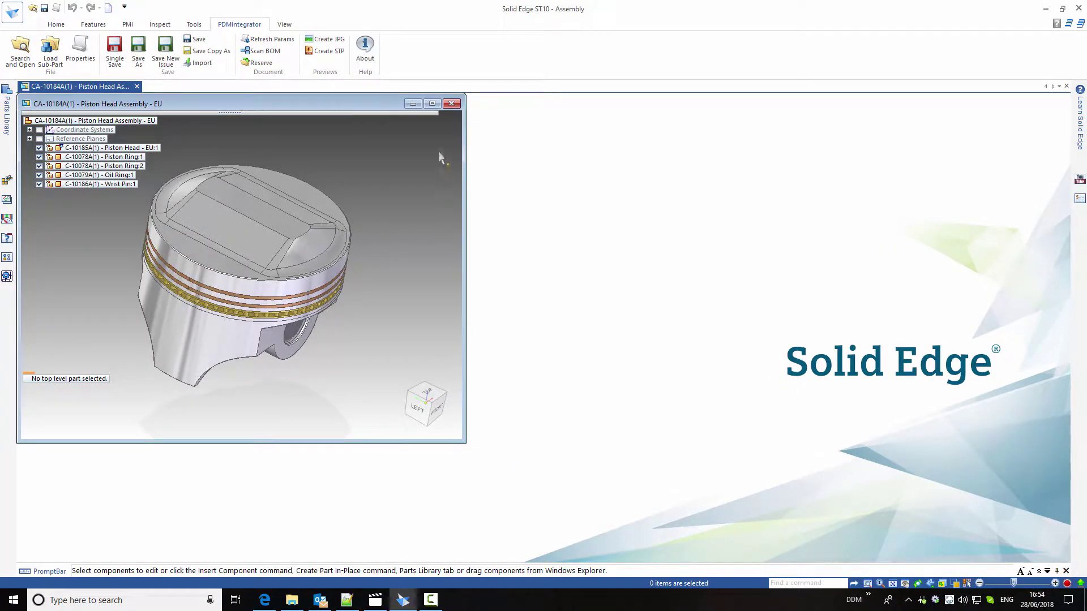
left_click(431, 103)
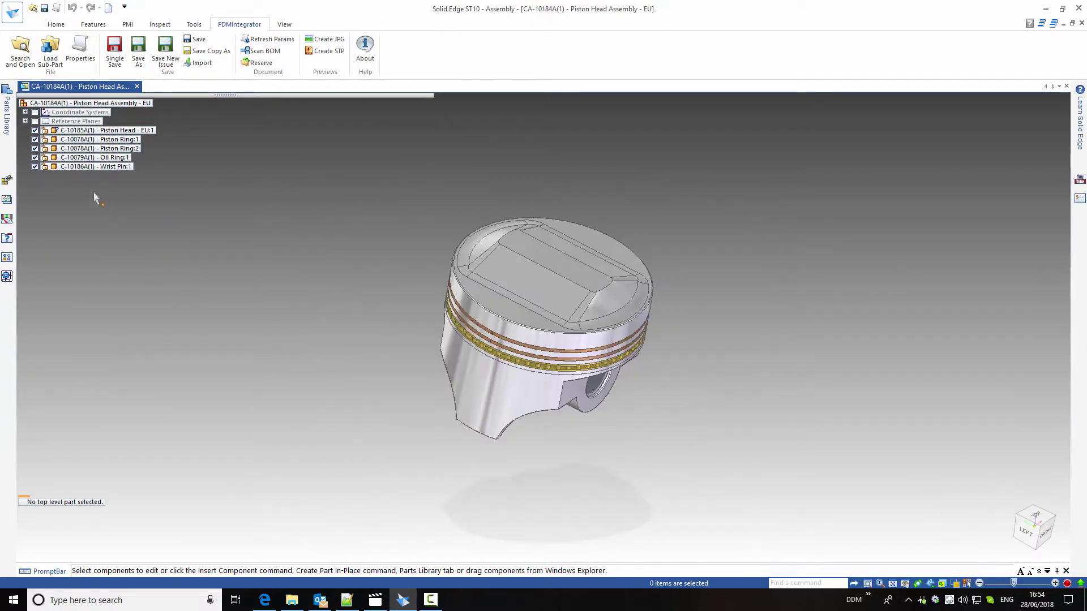
left_click(89, 166)
right_click(90, 166)
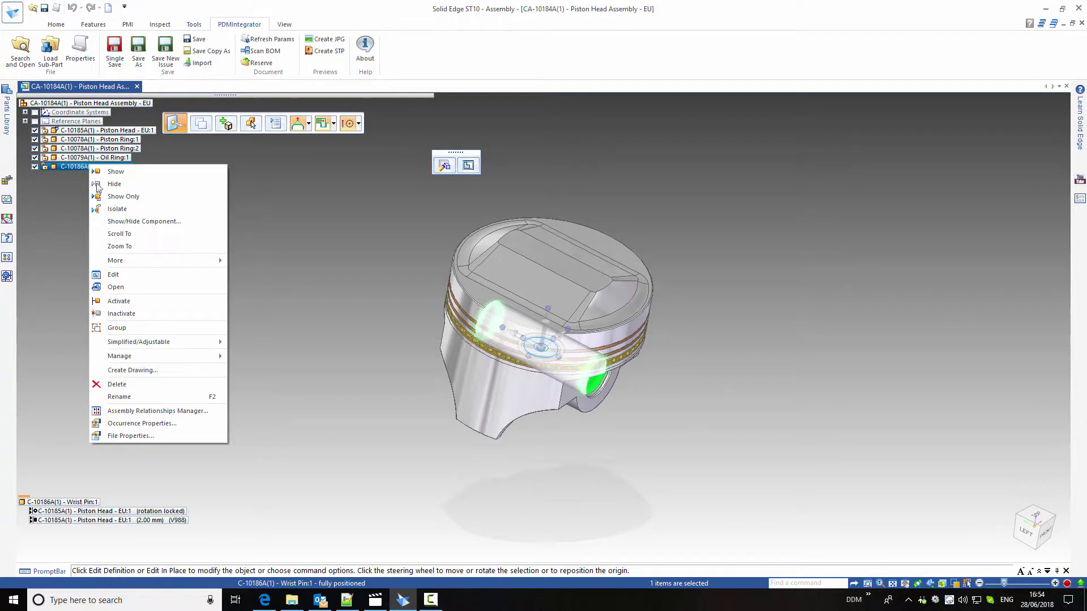
left_click(135, 286)
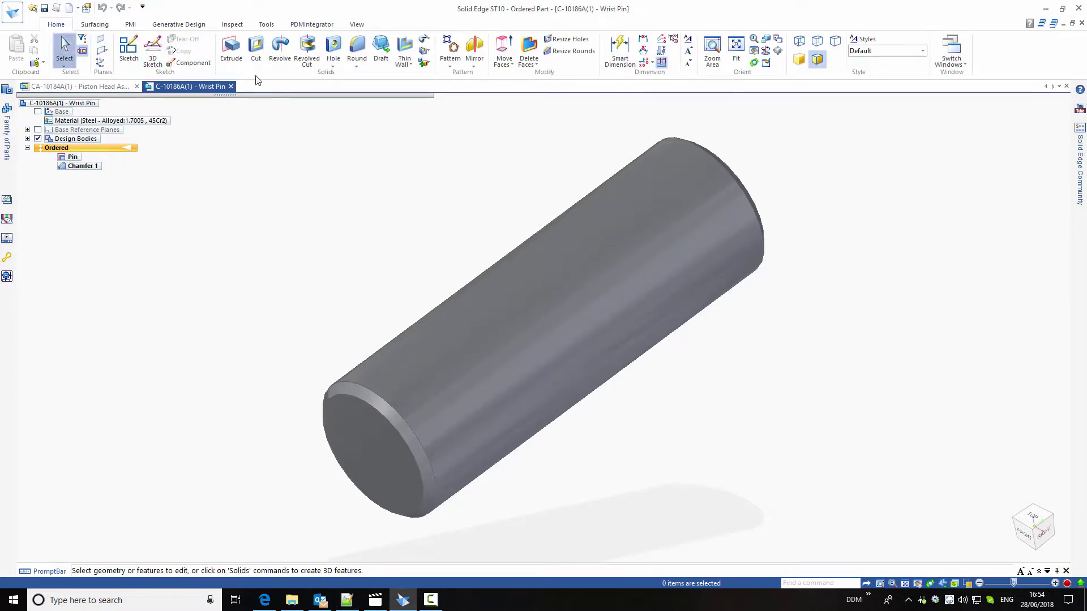
Cut a concentric hole into the wrist pin's flat end face with the Hole command.
left_click(333, 48)
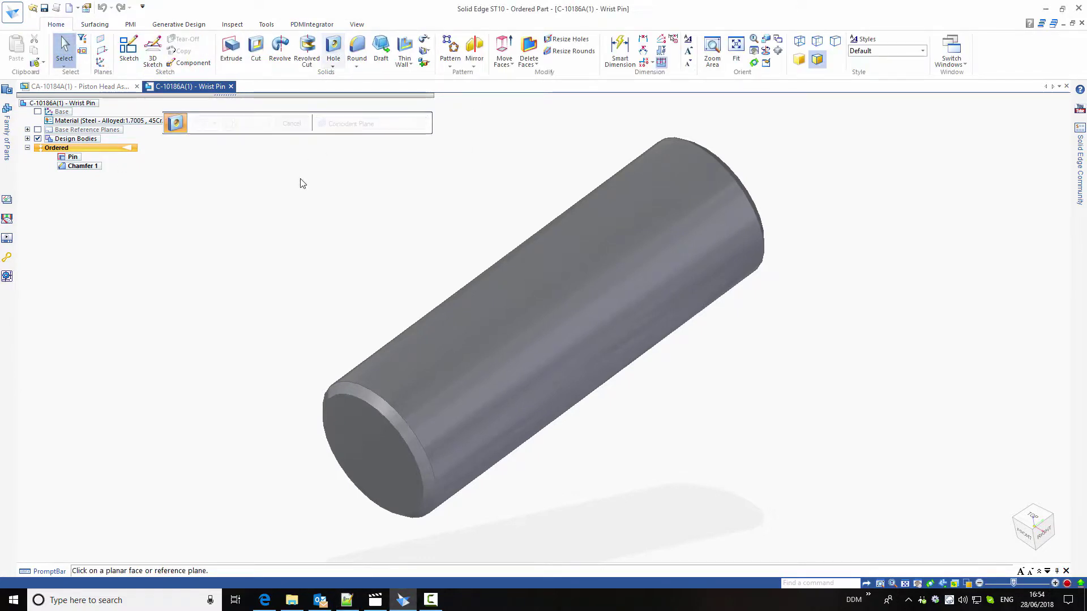
left_click(372, 464)
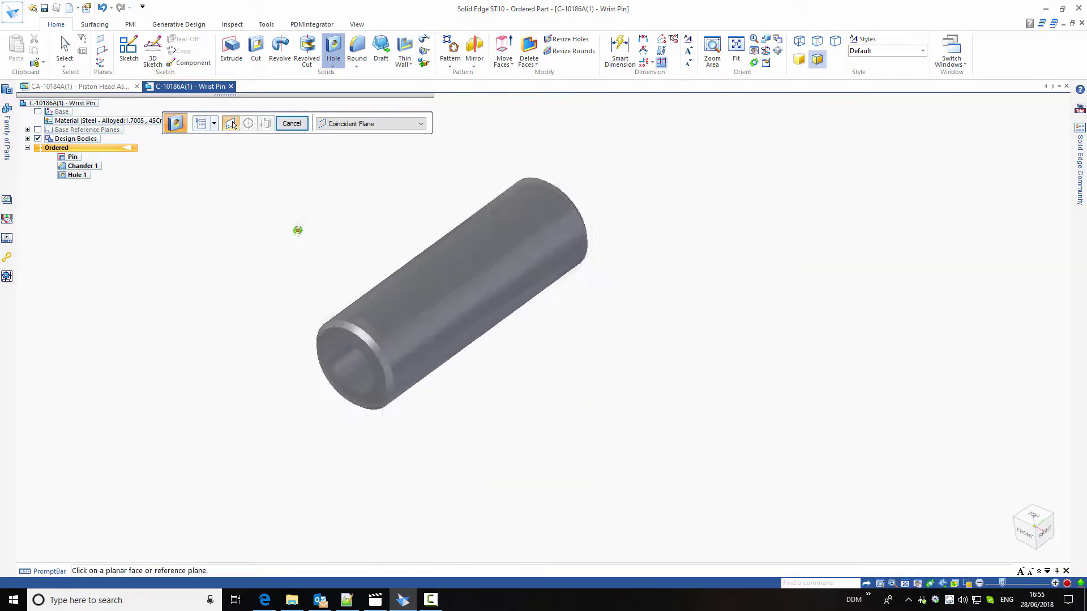
left_click(292, 123)
middle_click_drag(304, 250, 277, 164)
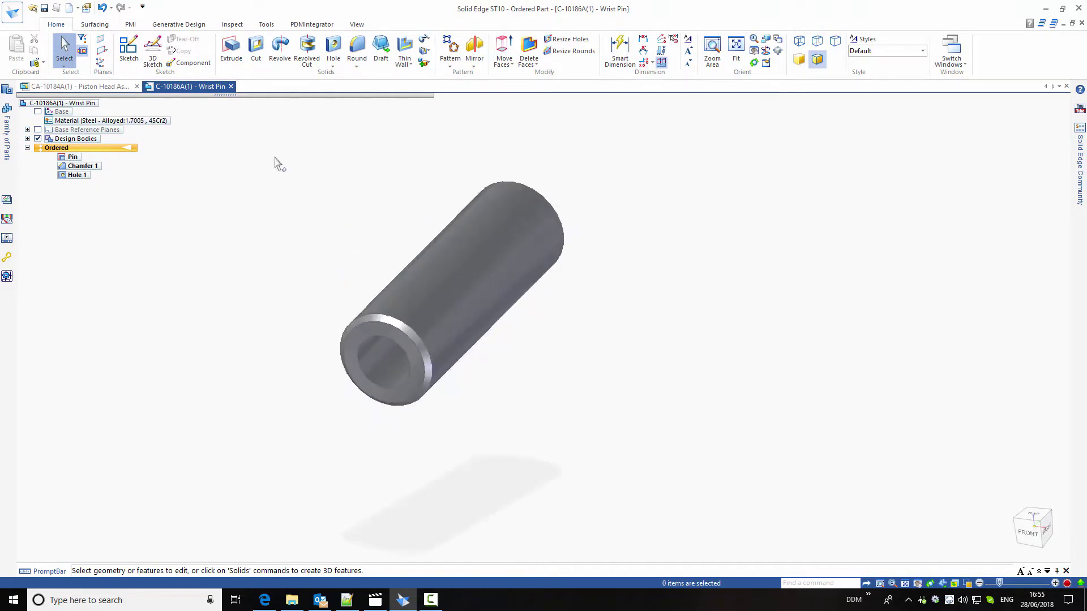
Check the wrist pin's DDM properties, including its state, and close them without changes.
left_click(311, 25)
left_click(80, 50)
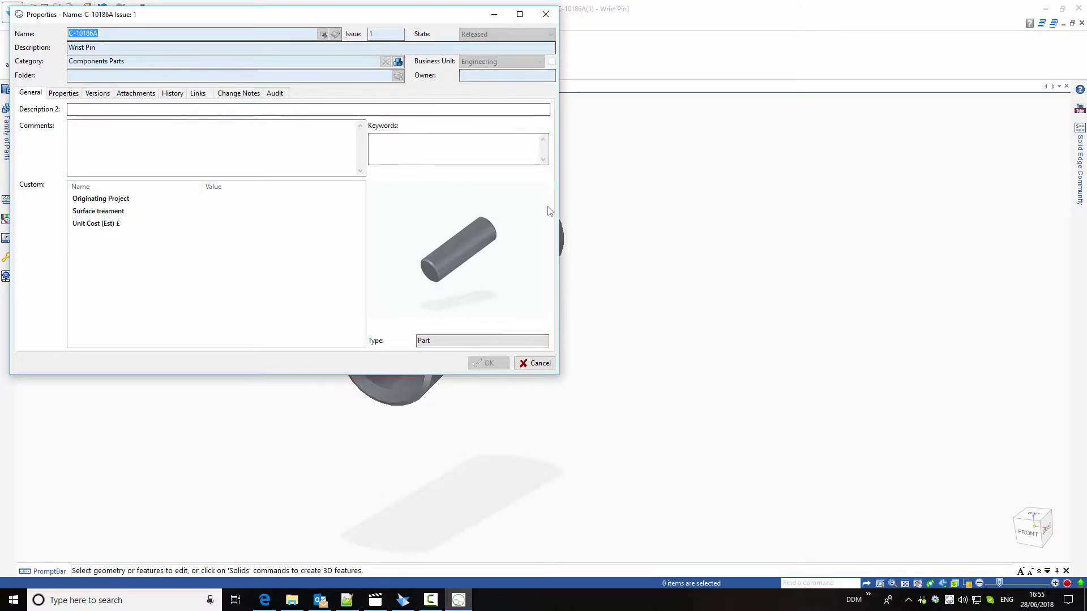
left_click(538, 364)
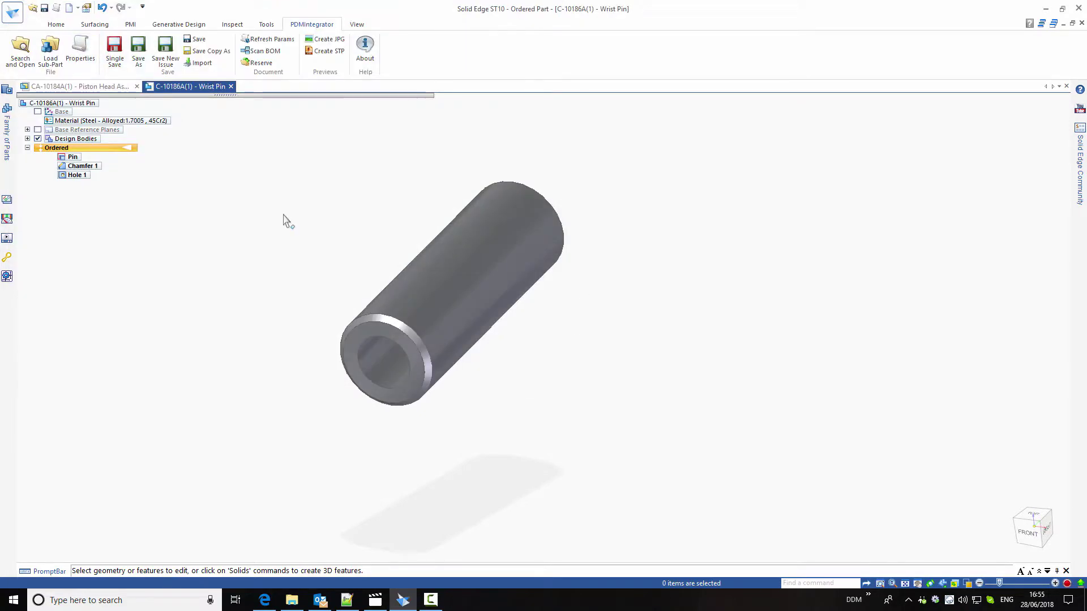
Return to the piston head assembly and inspect the modified wrist pin from the front and in a rotated view.
left_click(79, 86)
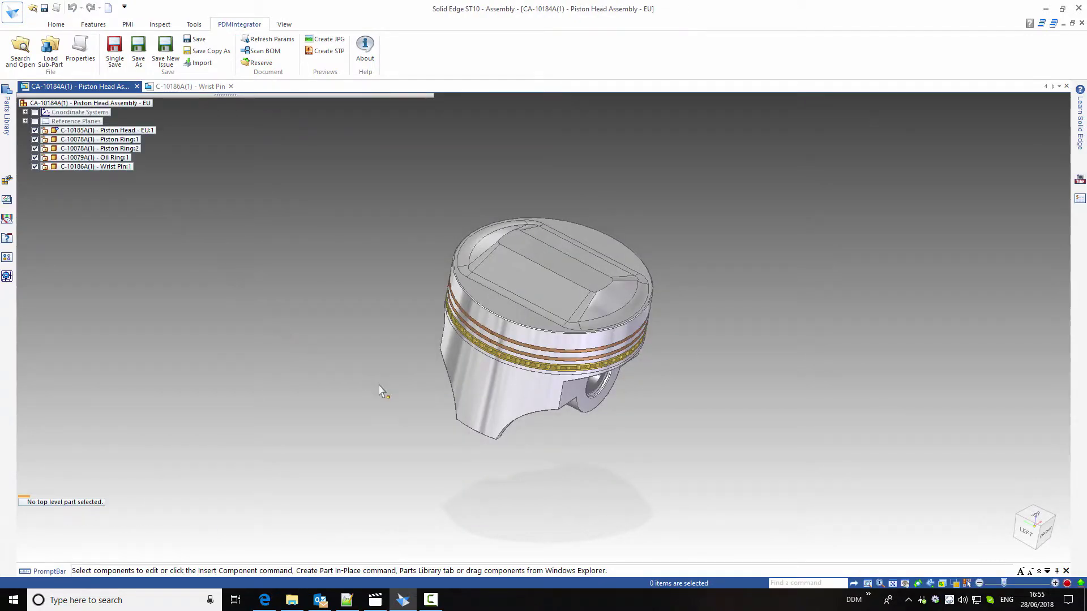
key("ctrl+f")
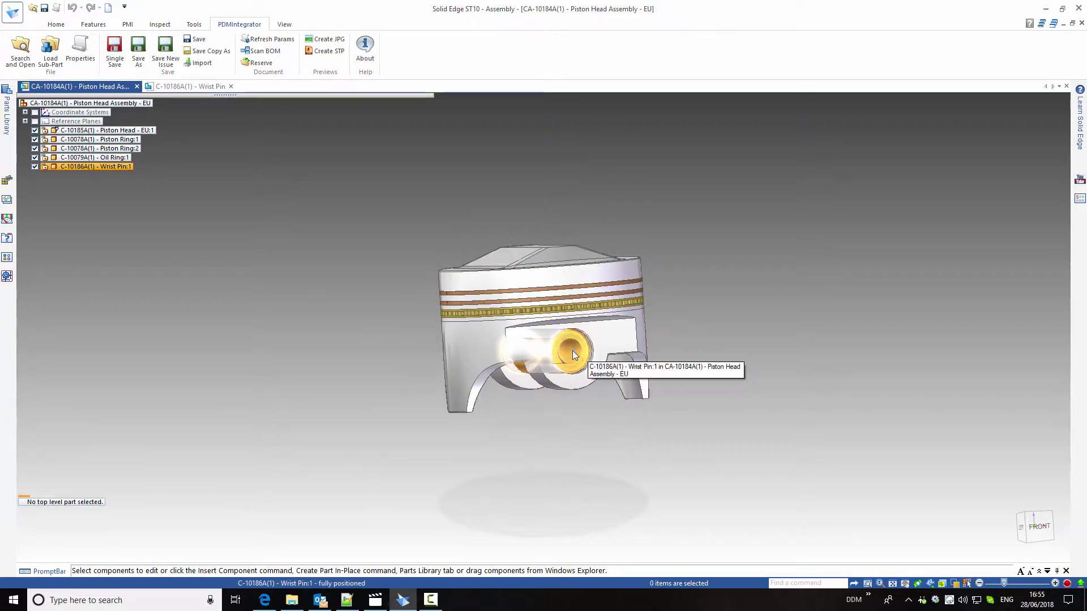
middle_click_drag(299, 254, 341, 288)
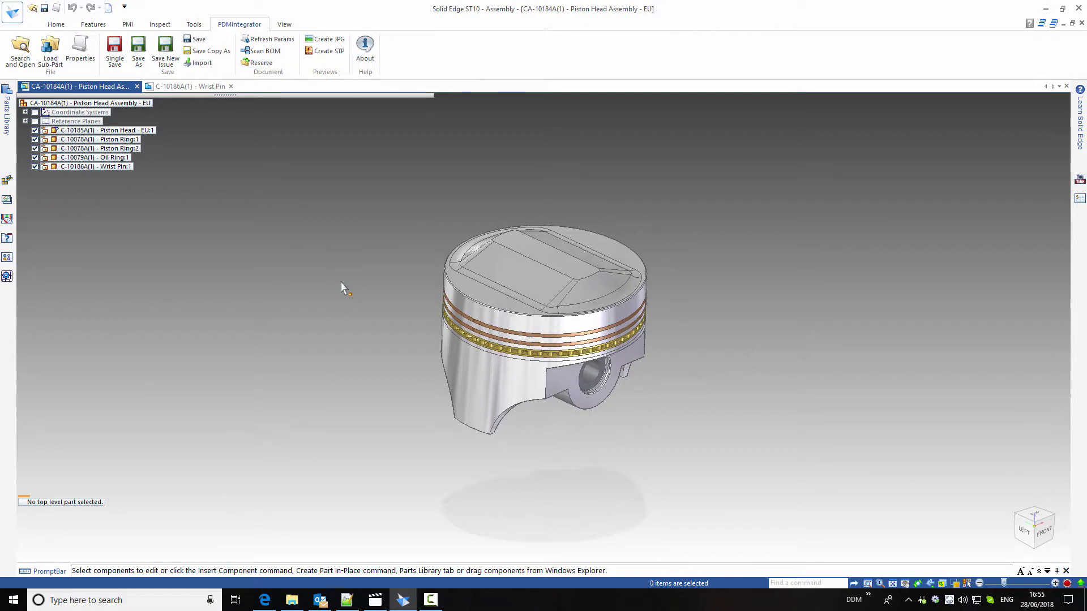
Start a Single Save of the assembly and assign the wrist pin the Save New action with item type Component - Manufactured.
left_click(115, 55)
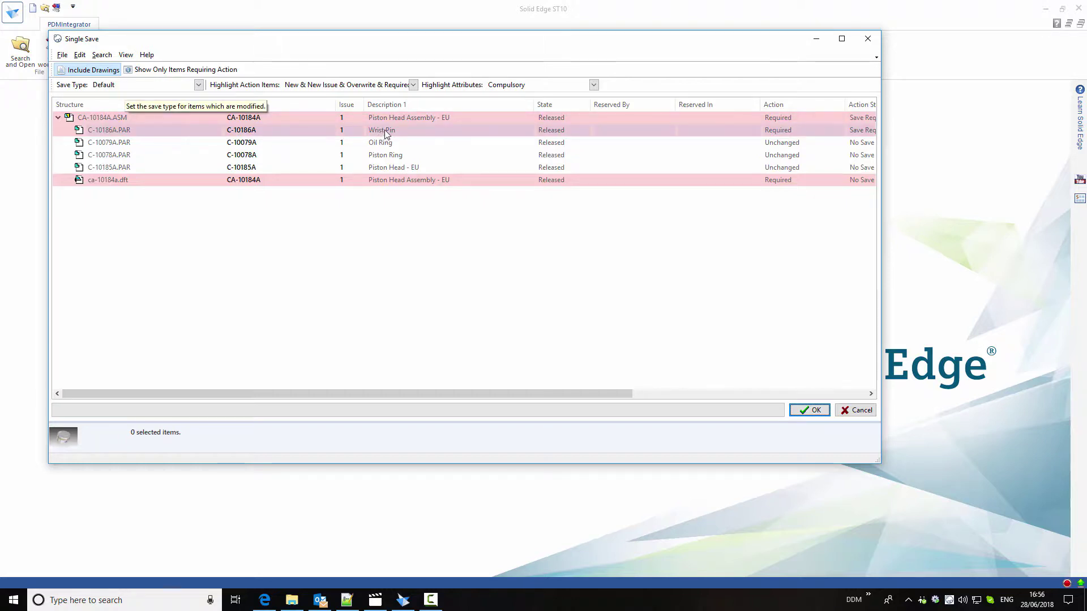
left_click(357, 132)
right_click(300, 128)
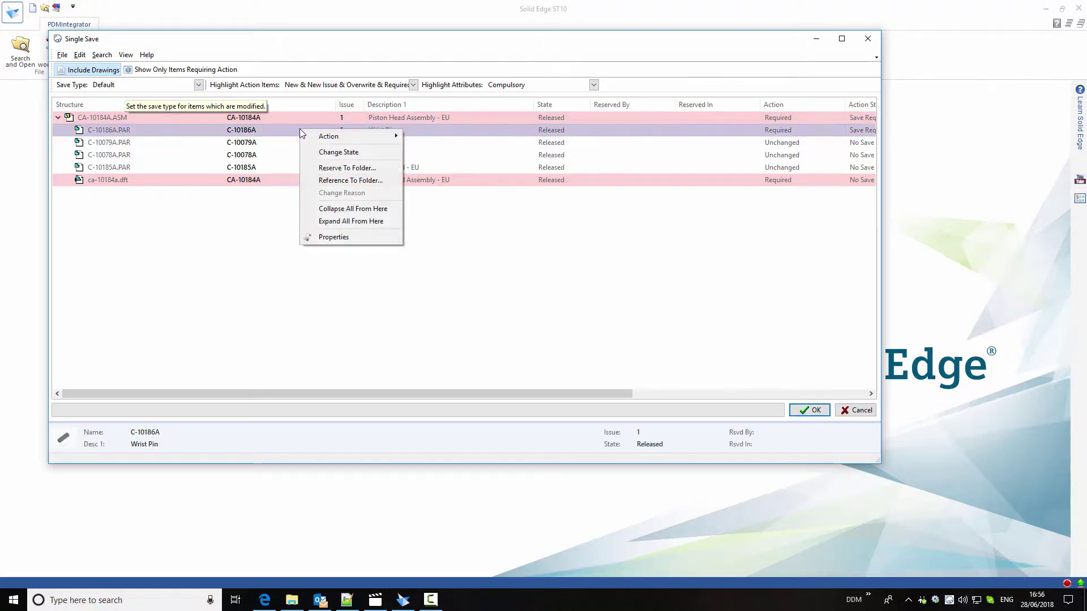
mouse_move(335, 139)
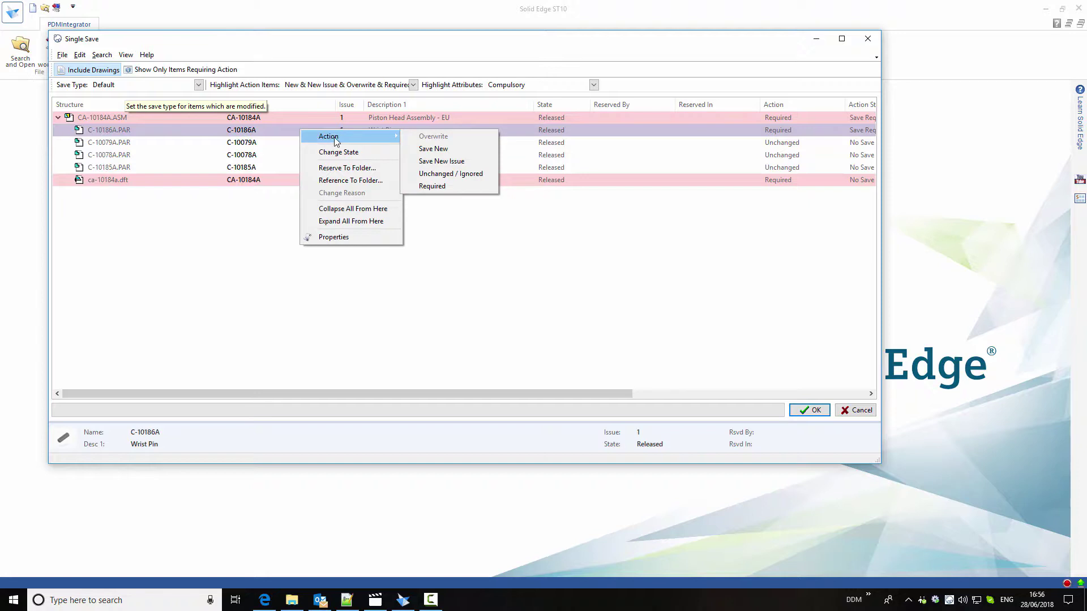
left_click(433, 149)
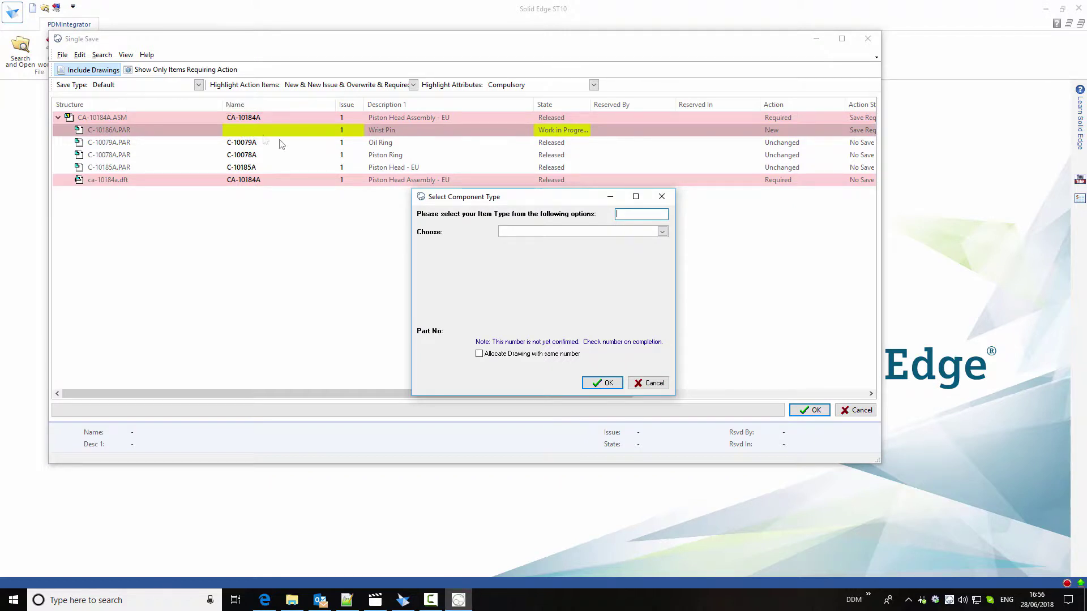
left_click(554, 233)
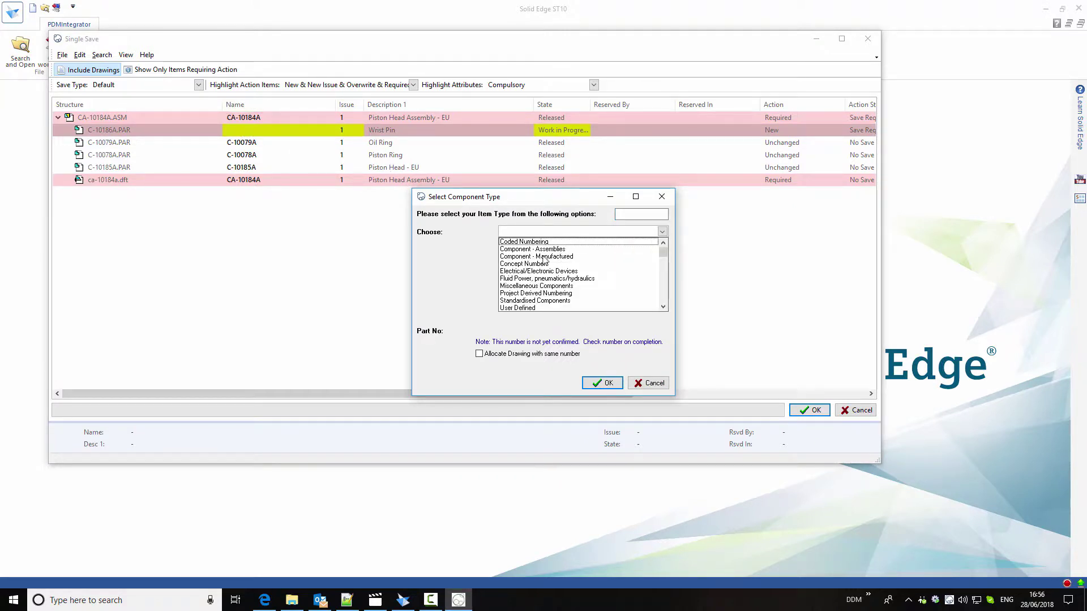
left_click(544, 256)
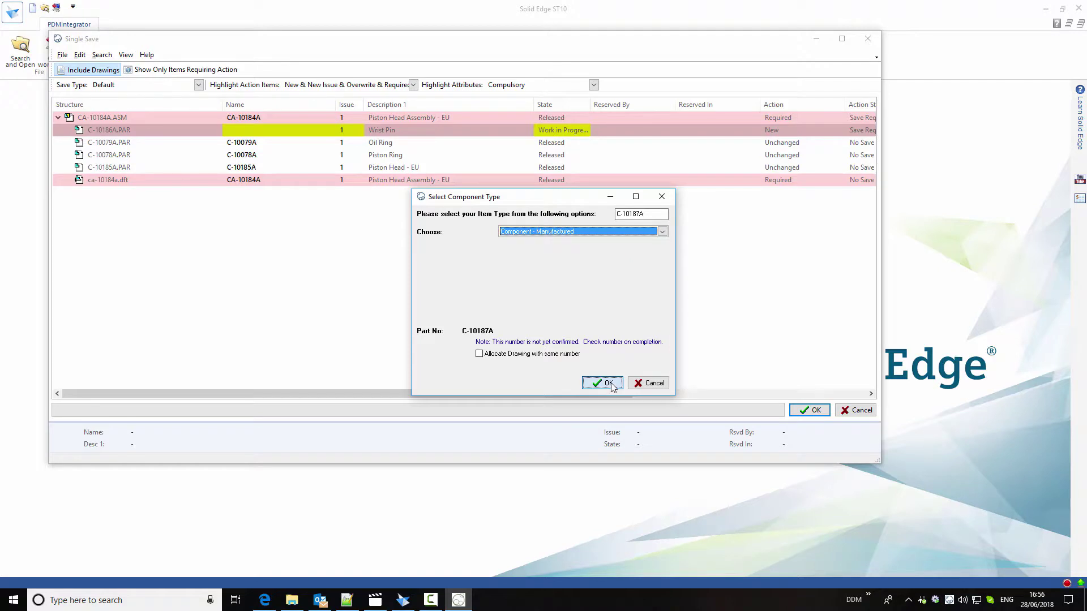
left_click(602, 383)
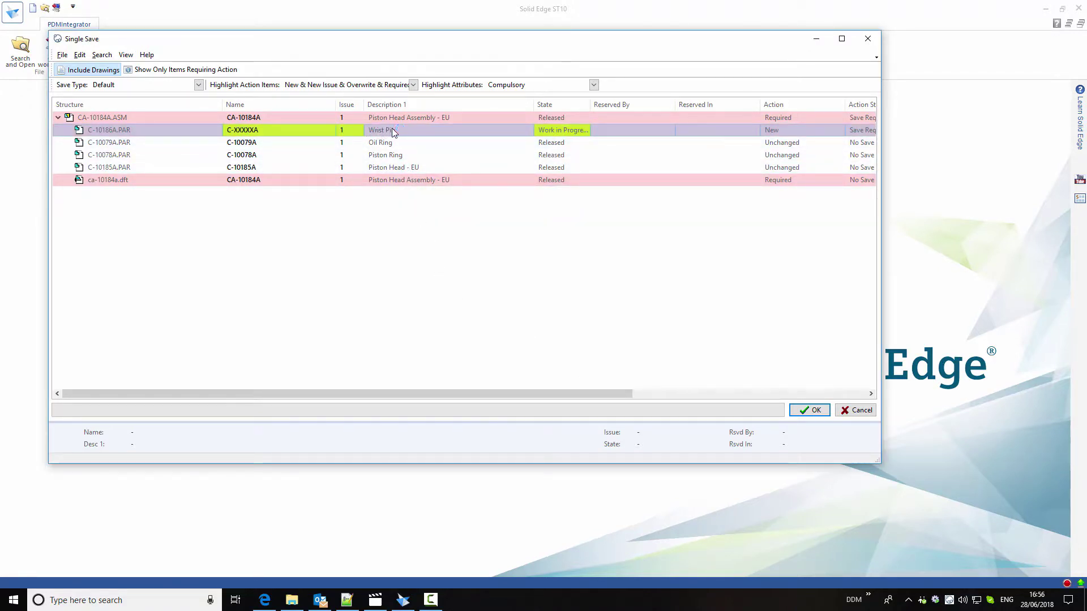
Assign the Save New Issue action to both the piston head assembly CA-10184A and its drawing.
left_click(298, 117)
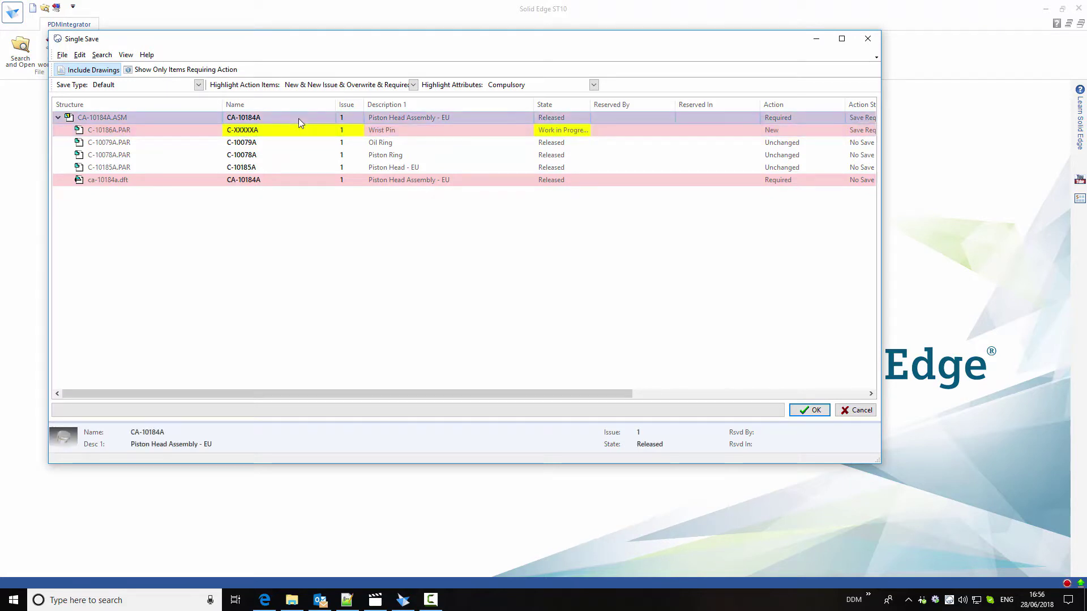
left_click(293, 180, "ctrl")
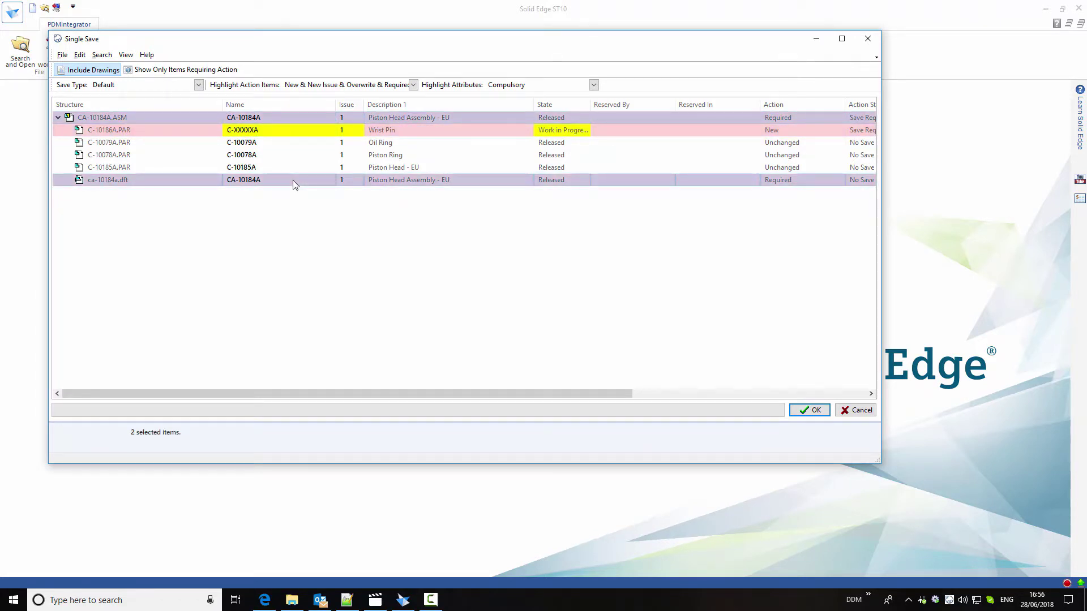
right_click(293, 180)
mouse_move(321, 187)
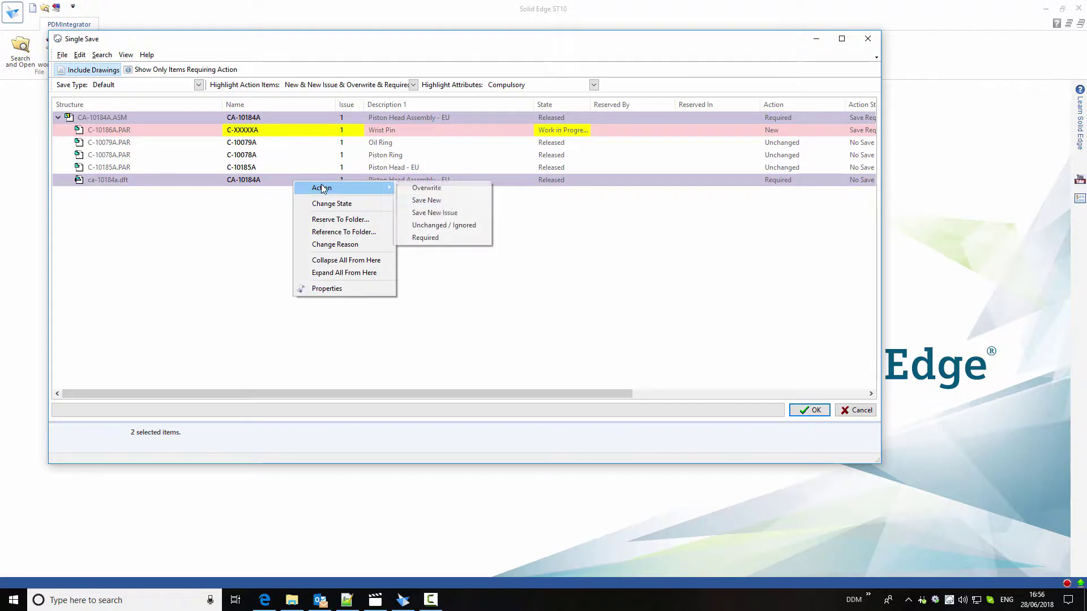
left_click(445, 213)
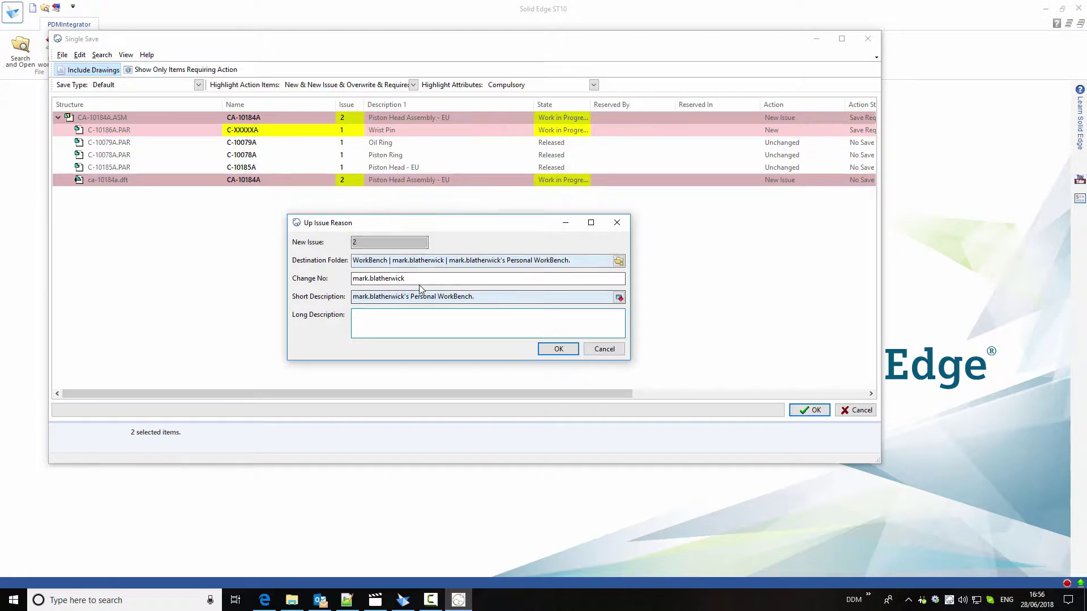
Enter change number CO-2018 and "Wrist Pin Replaced" as both short and long description for the up issue reason.
left_click_drag(411, 278, 328, 283)
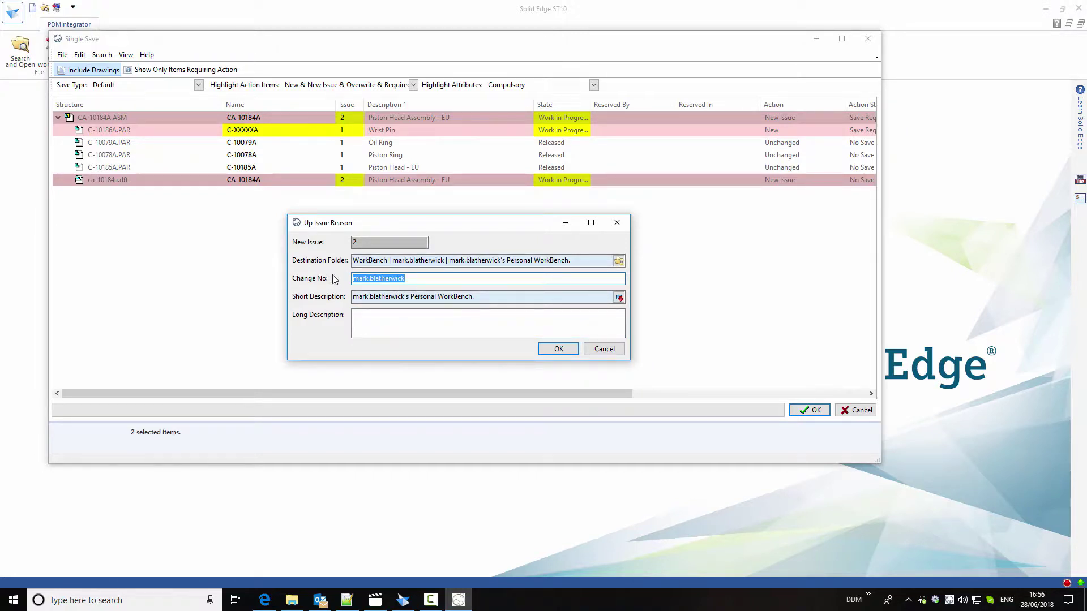
type("CO-2018")
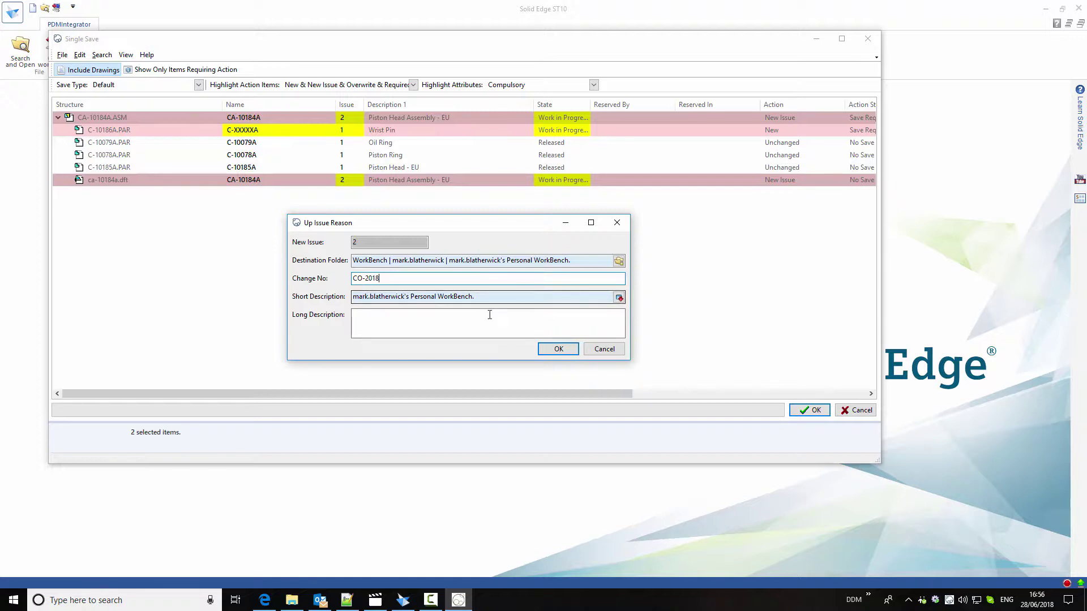
left_click_drag(483, 297, 343, 298)
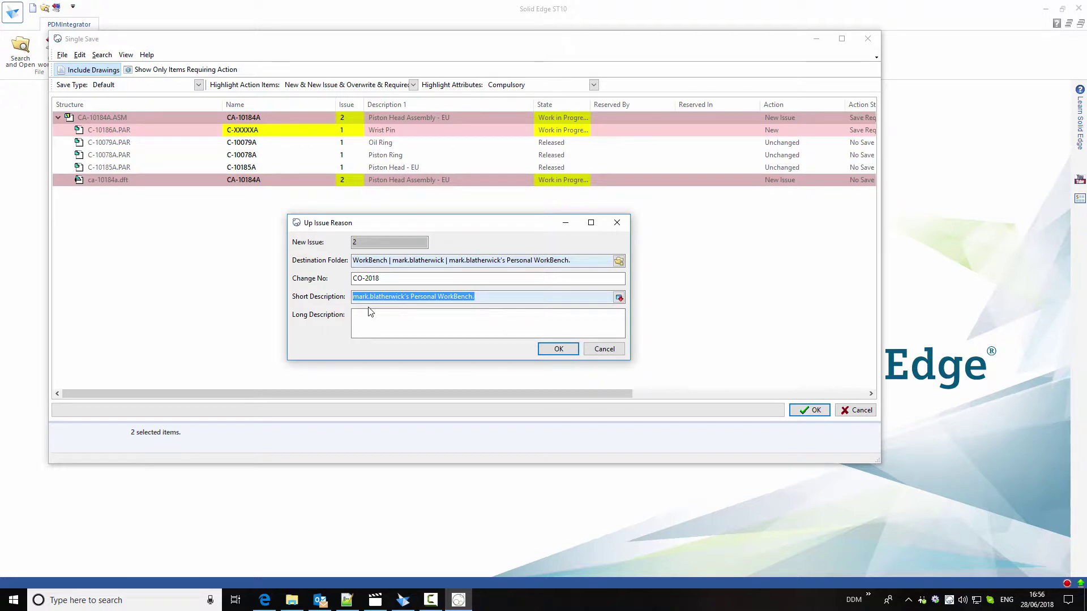
type("Wrist Pin Replaced")
left_click(620, 297)
left_click(489, 323)
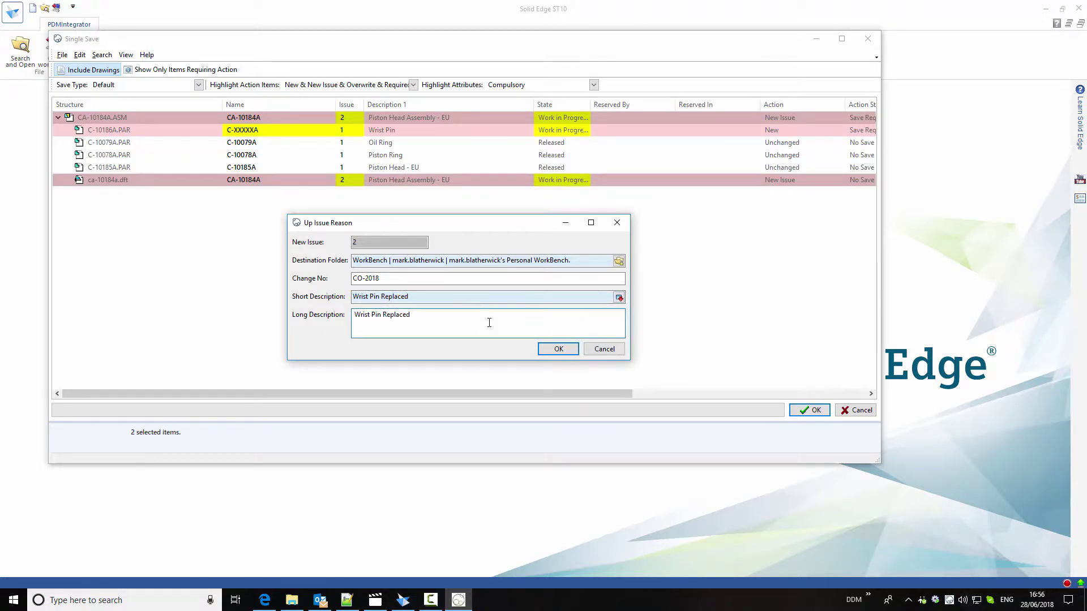
left_click(557, 347)
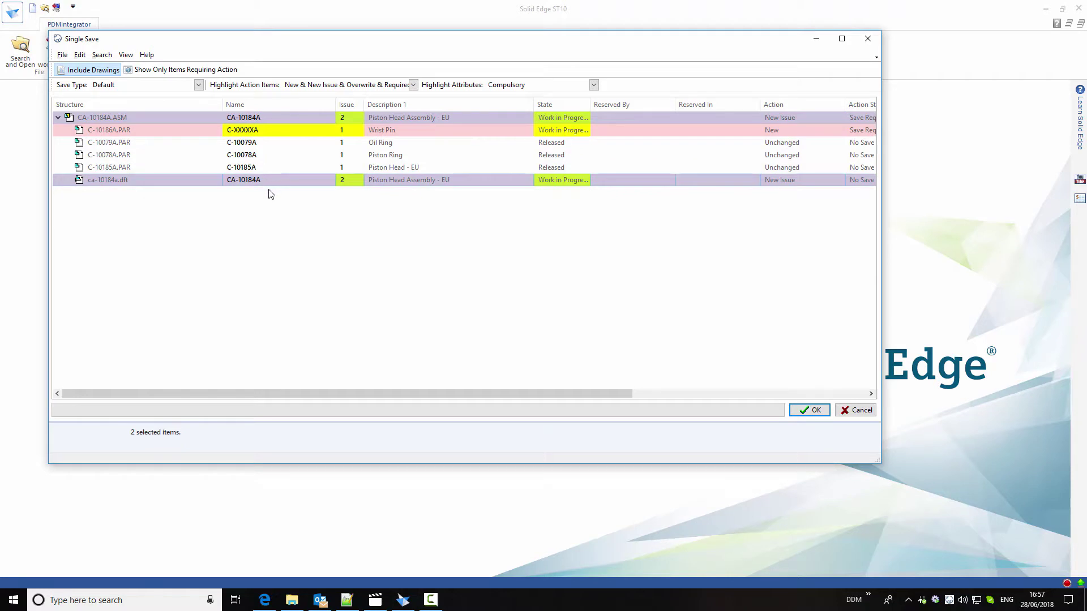
Complete the Single Save, dismiss its summary report, and check the assembly's DDM properties without changing them.
left_click(812, 411)
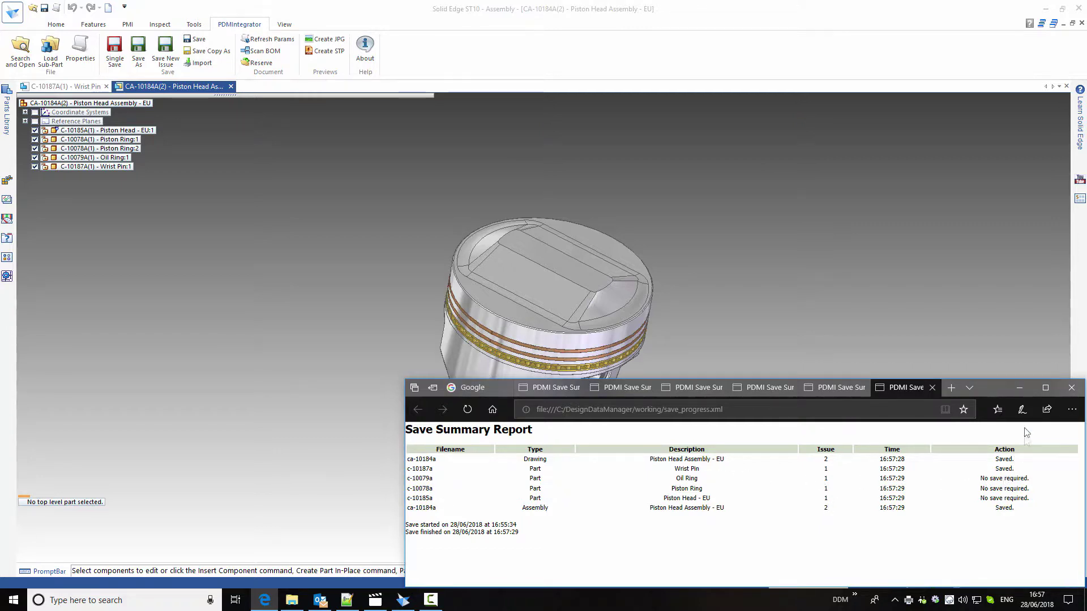
left_click(1020, 388)
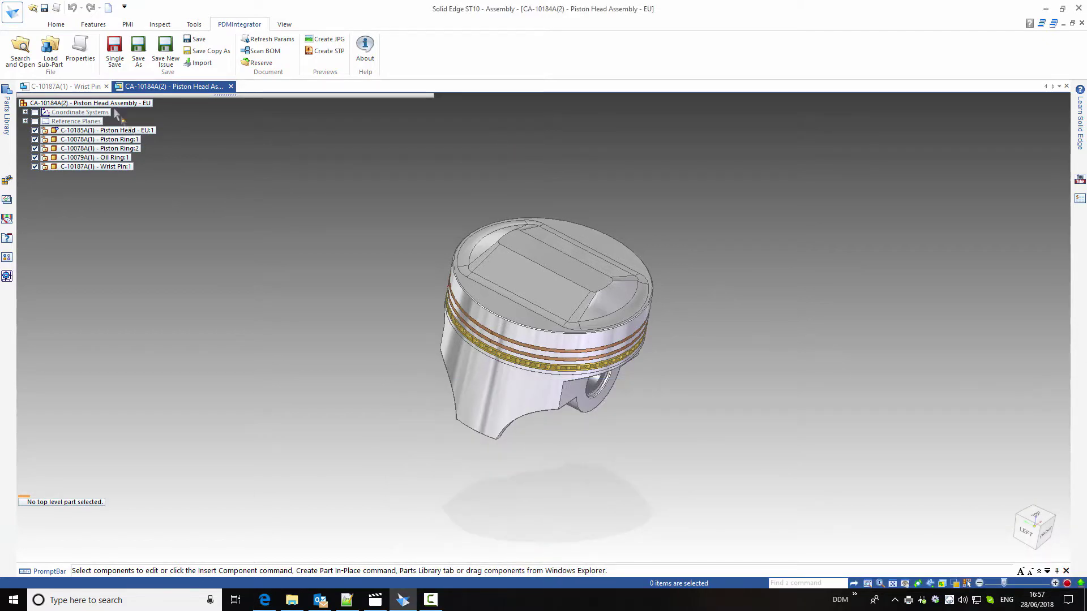
left_click(80, 50)
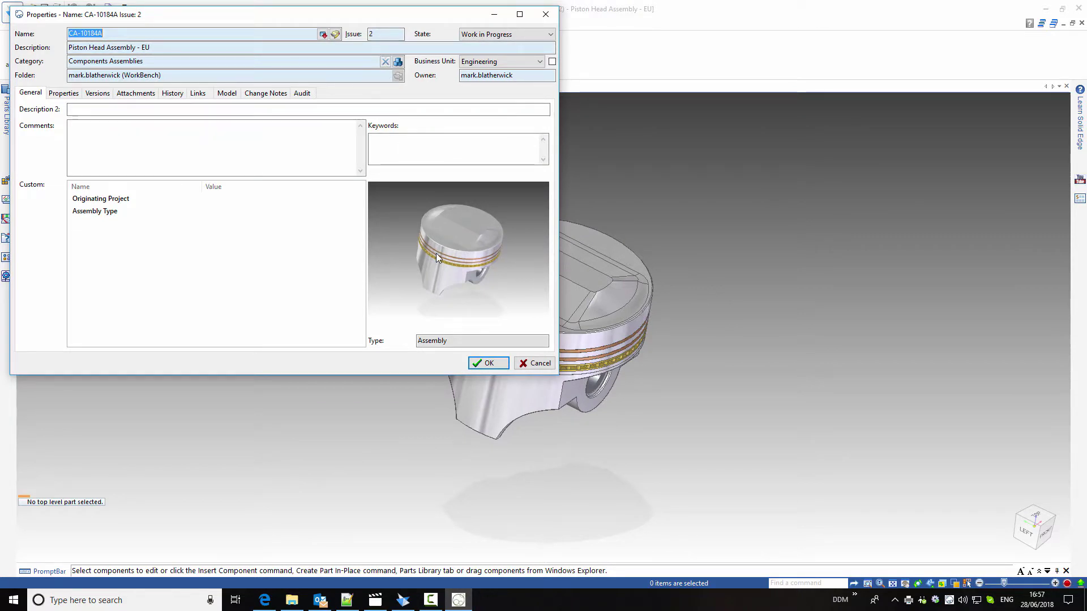
left_click(534, 363)
Open the issue 2 drawing of the piston head assembly CA-10184A from DDM with its files as stored.
left_click(18, 49)
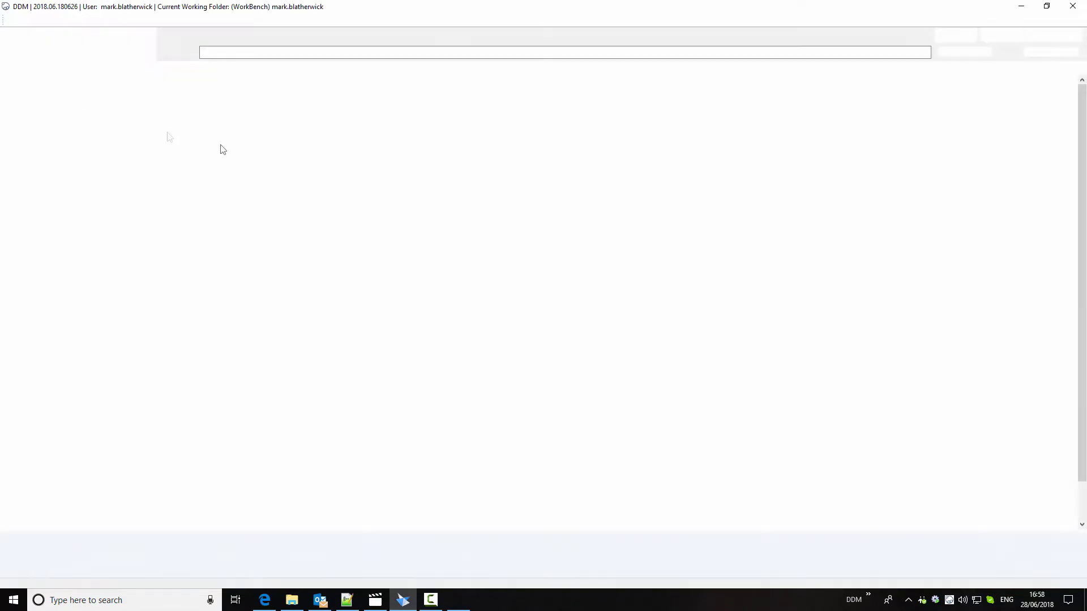
double_click(199, 107)
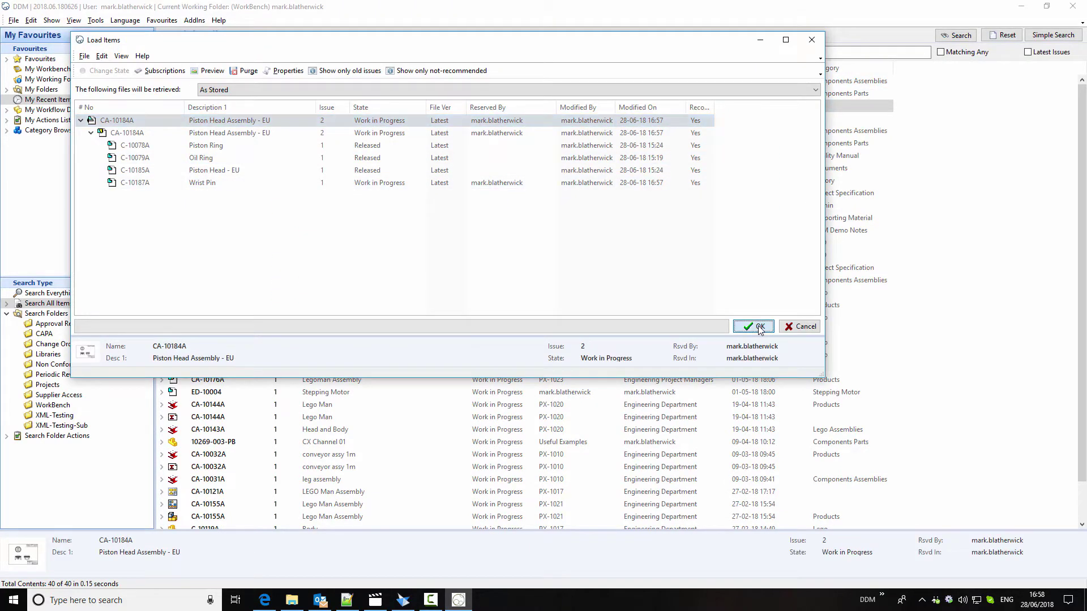
left_click(754, 326)
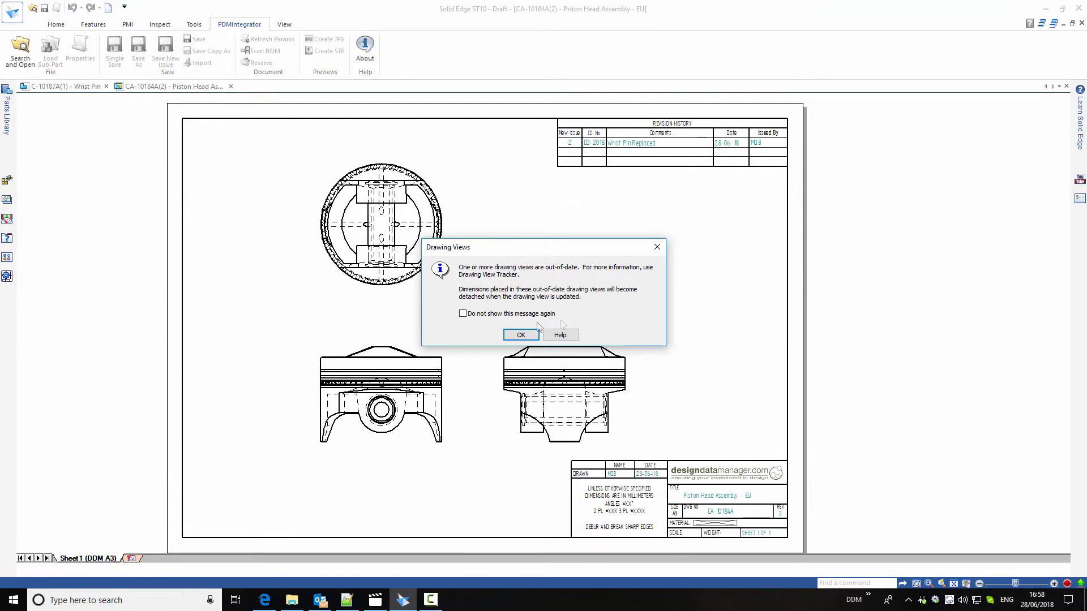
left_click(521, 335)
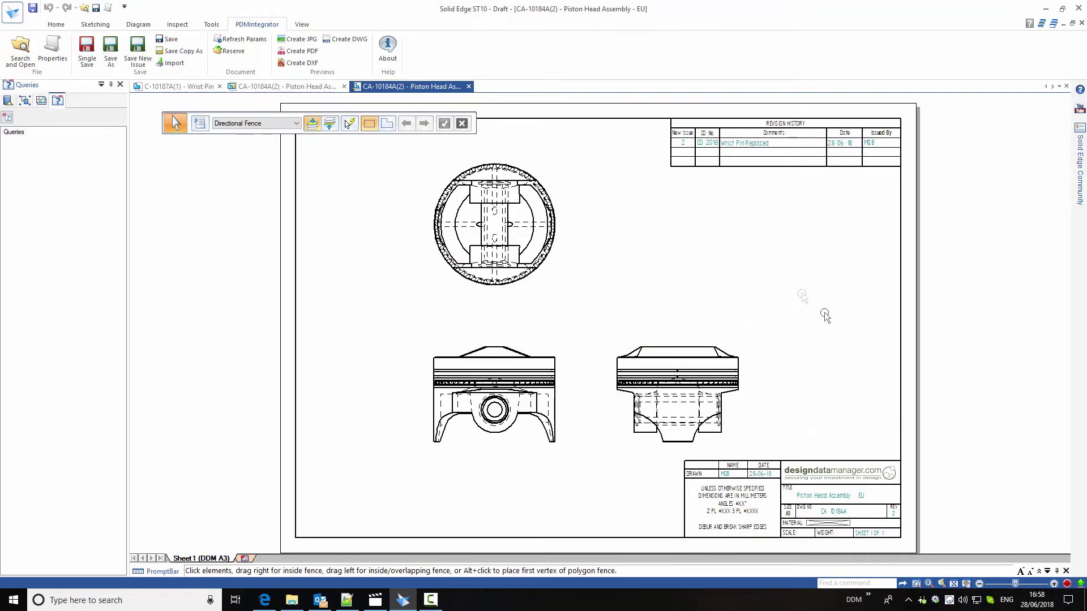
Inspect the drawing's title block and revision history table, and close the drawing.
scroll(854, 354, "up", 2)
middle_click_drag(866, 493, 644, 154)
scroll(616, 163, "up", 5)
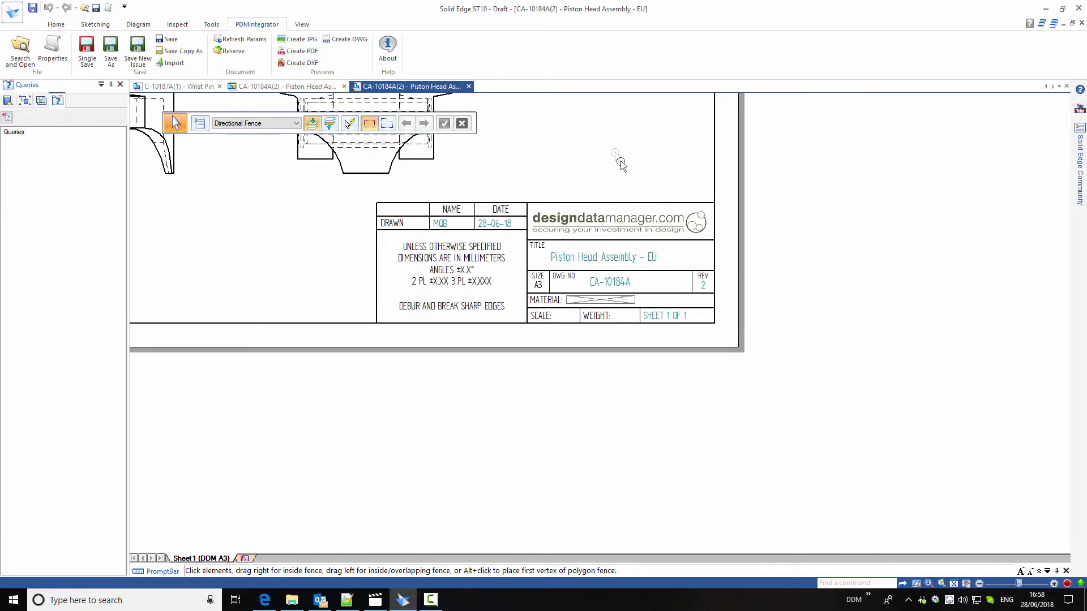
middle_click_drag(661, 295, 626, 345)
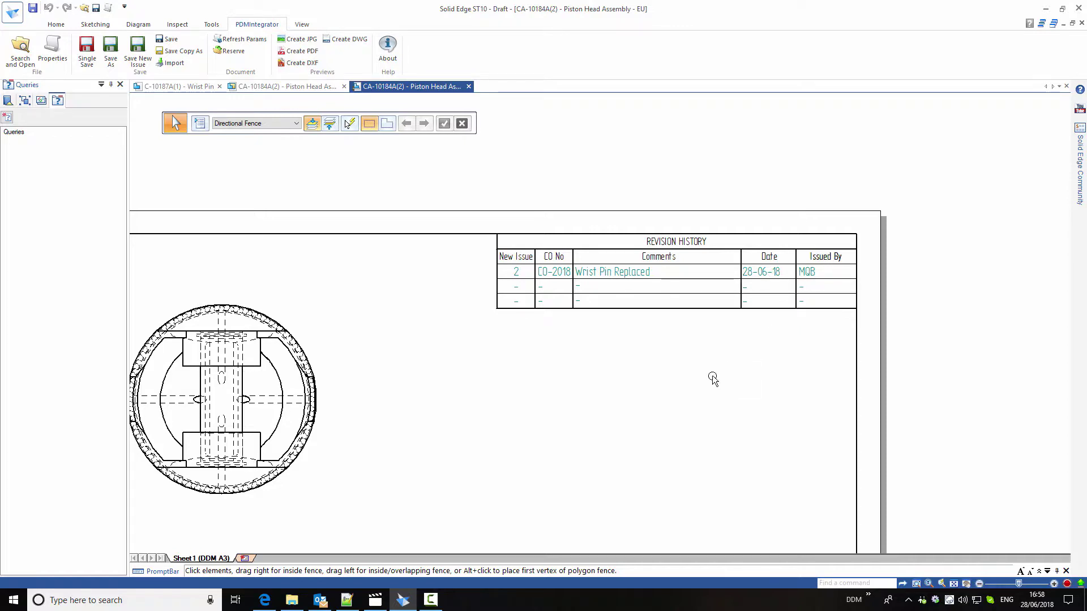
left_click(1082, 22)
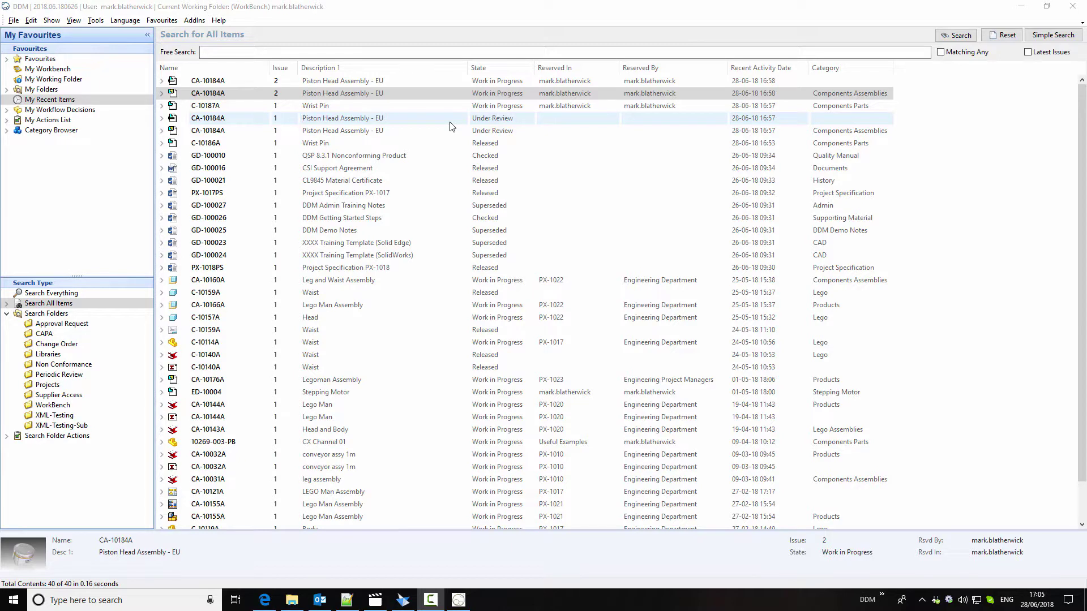
Open the Bill of Materials editor for assembly CA-10184A issue 2 in DDM and review the actions available for the Oil Ring.
right_click(229, 95)
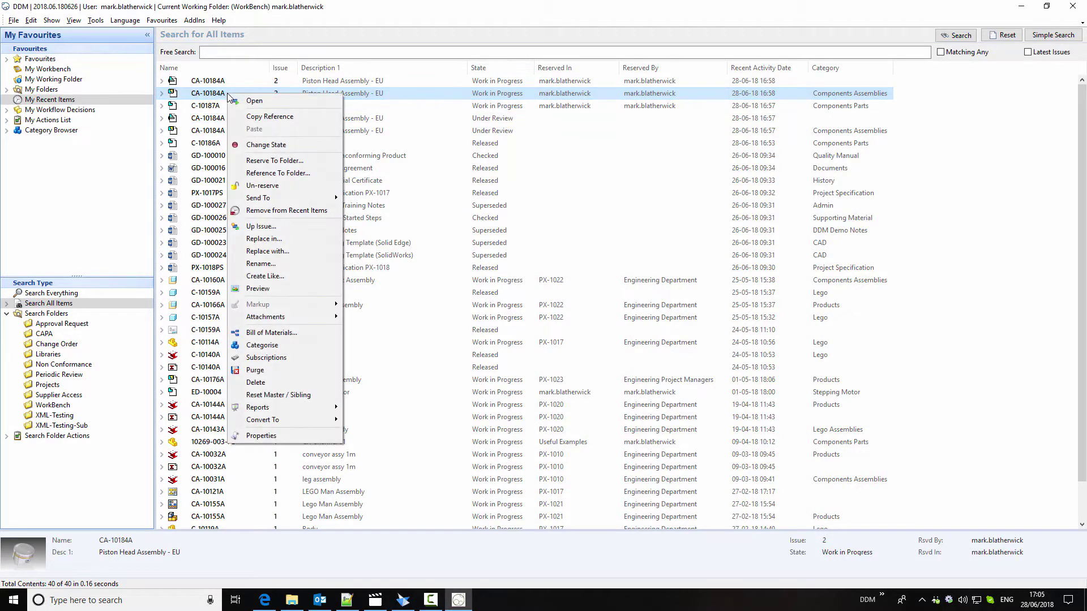
left_click(278, 335)
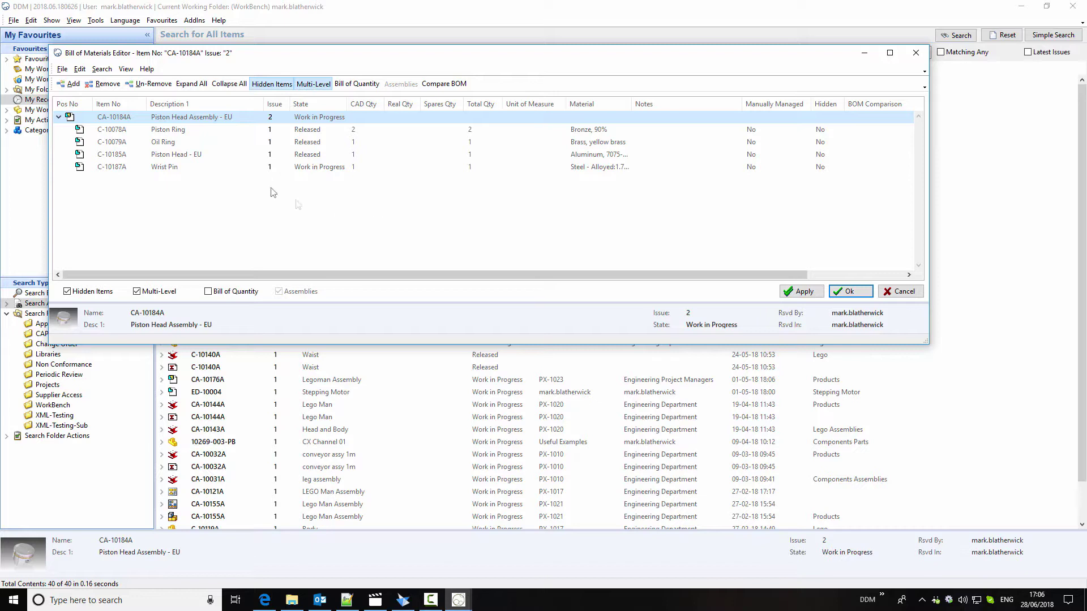
right_click(216, 145)
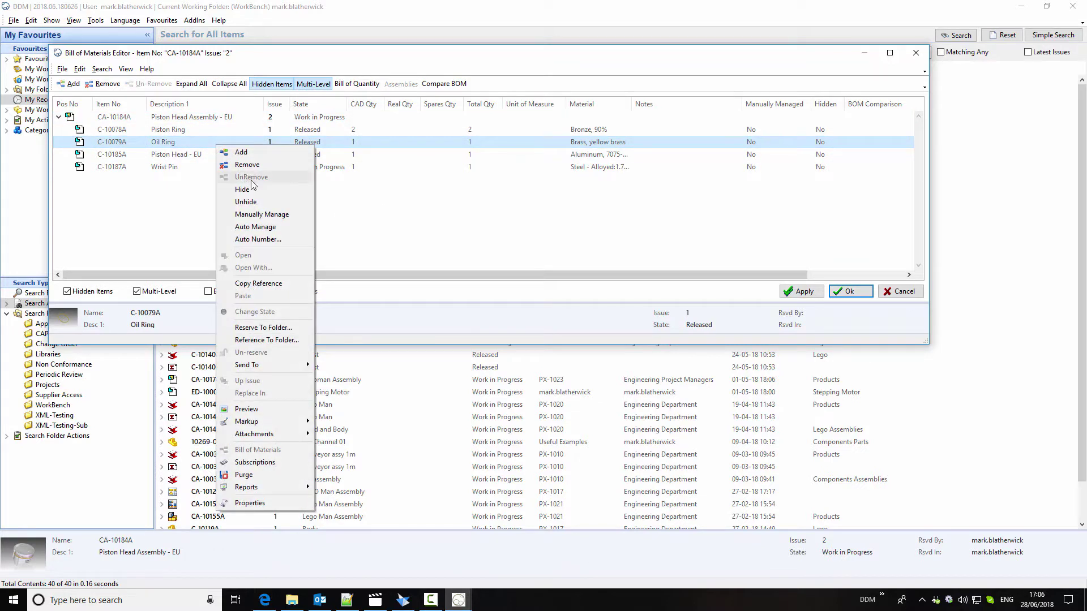
left_click(143, 215)
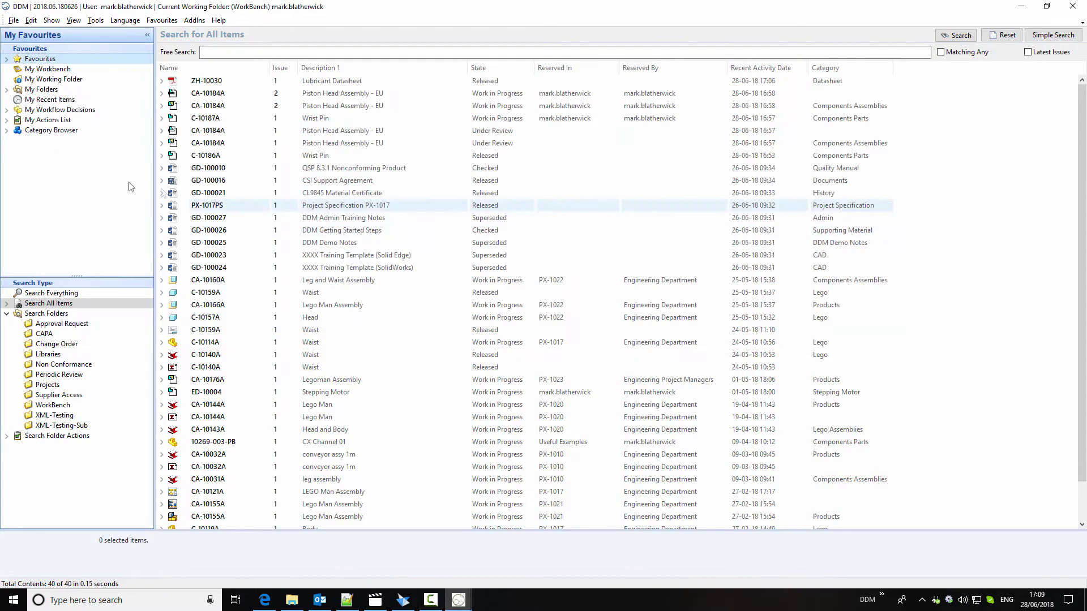
Browse the DDM categories to the Lubricant items under Parts, Miscellaneous.
left_click(7, 130)
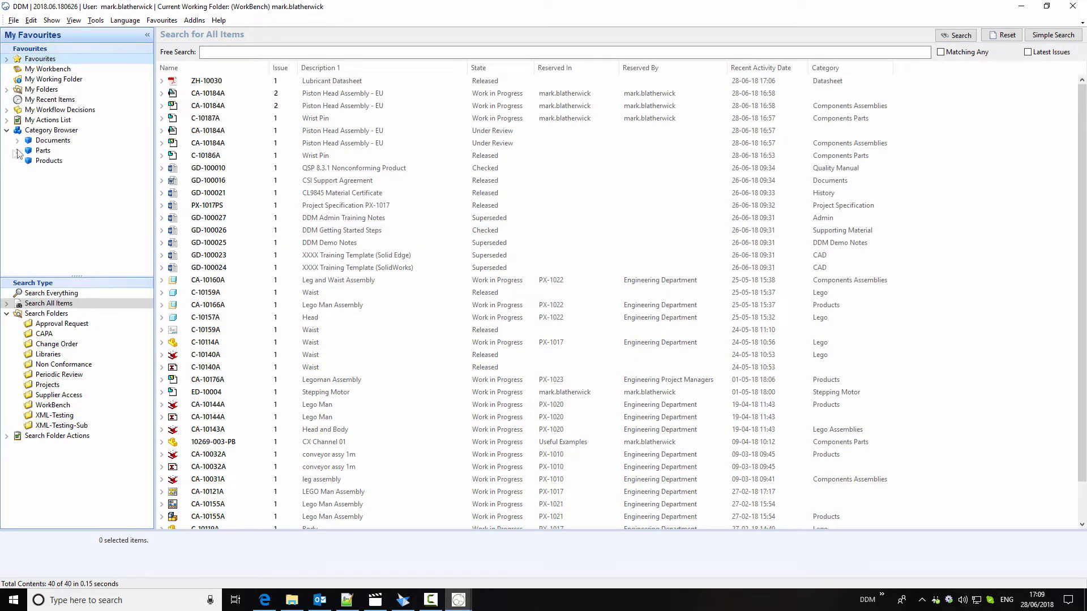
left_click(18, 151)
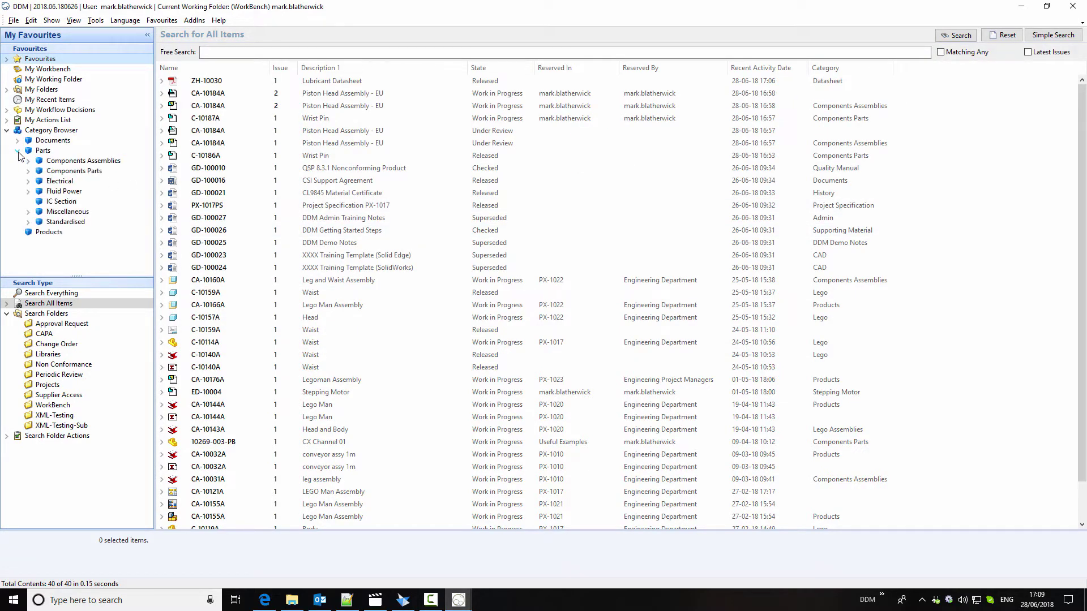
left_click(29, 212)
left_click(67, 232)
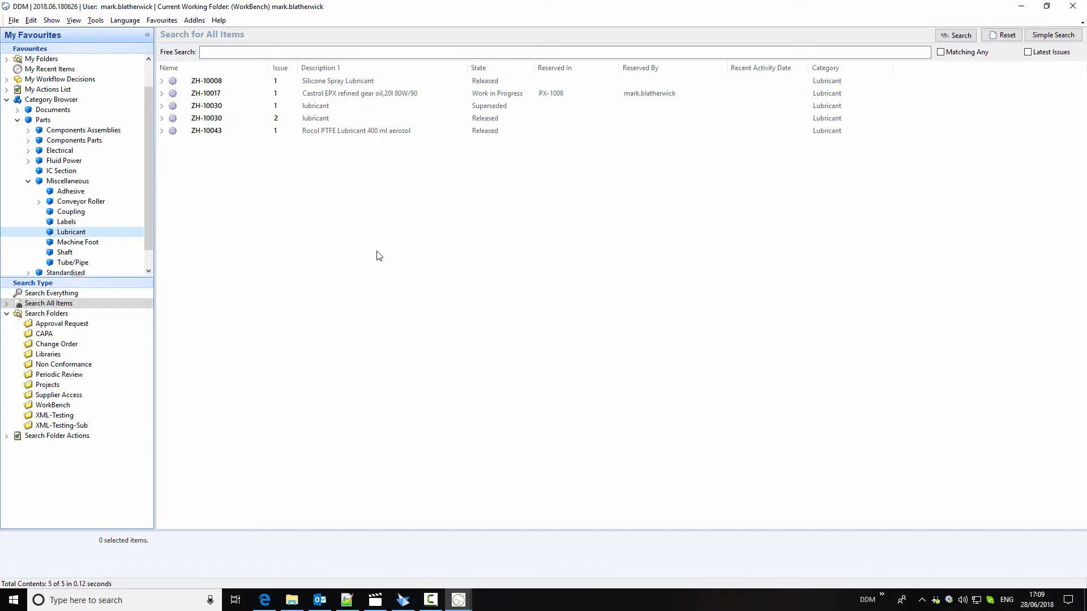
View the Lubricant Datasheet PDF related to lubricant ZH-10030 issue 2 and close it.
left_click(300, 119)
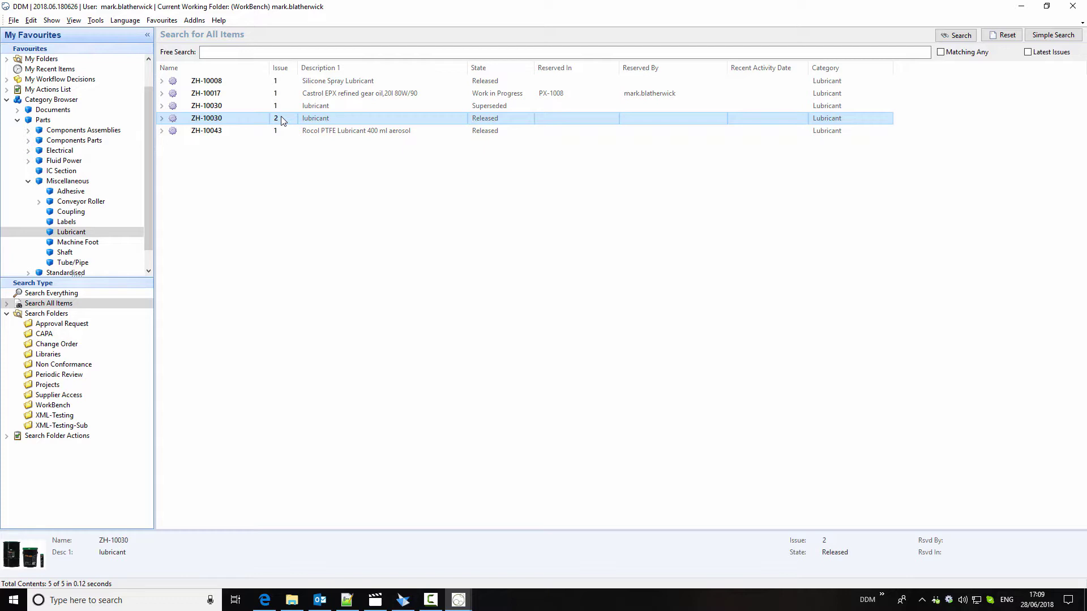
left_click(161, 118)
left_click(172, 131)
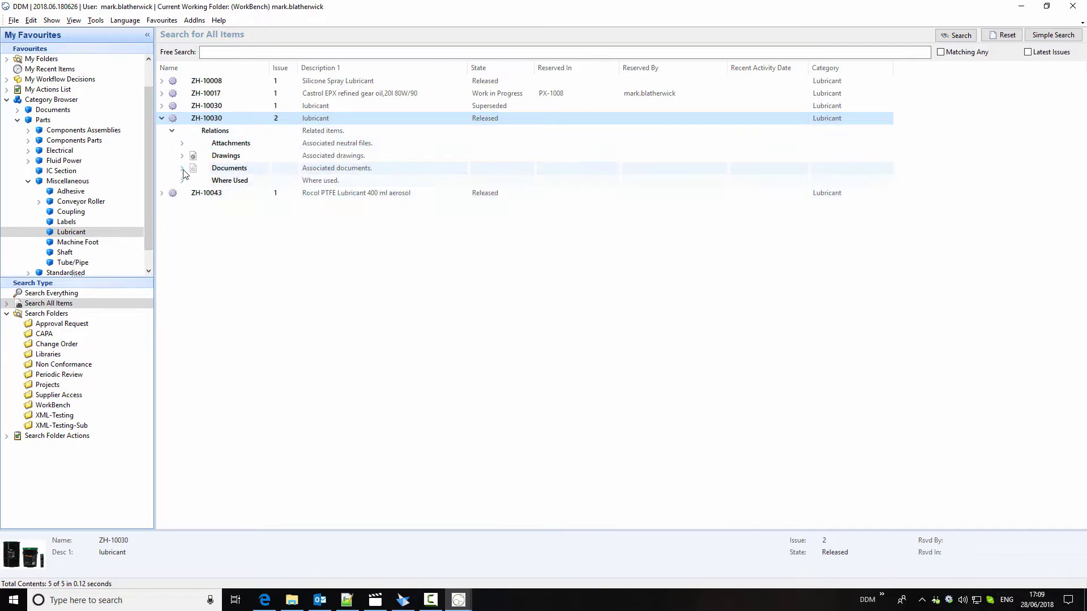
left_click(181, 168)
left_click(278, 181)
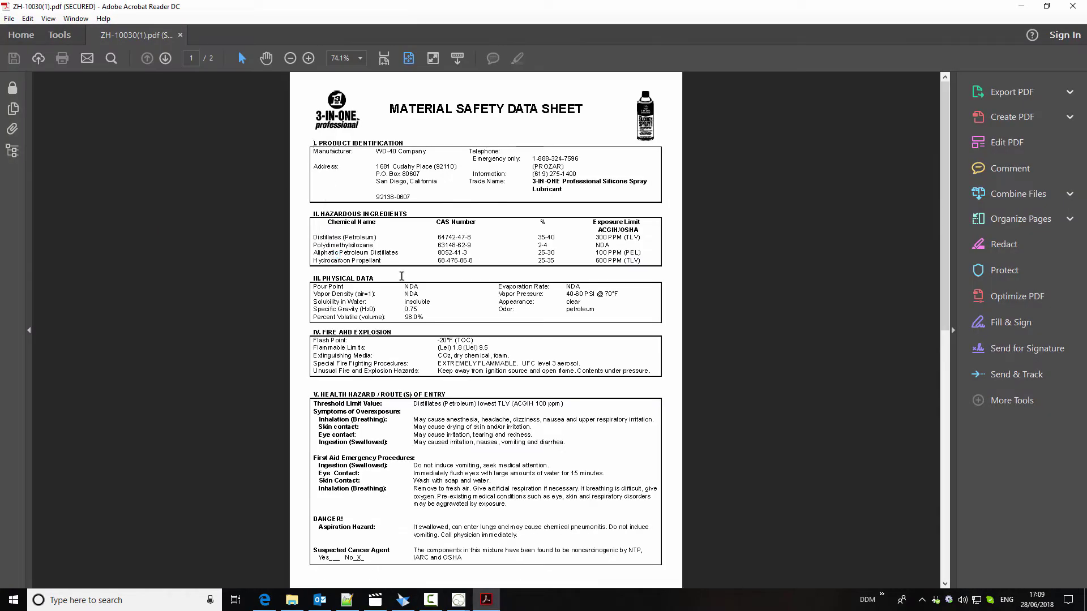
left_click(1073, 7)
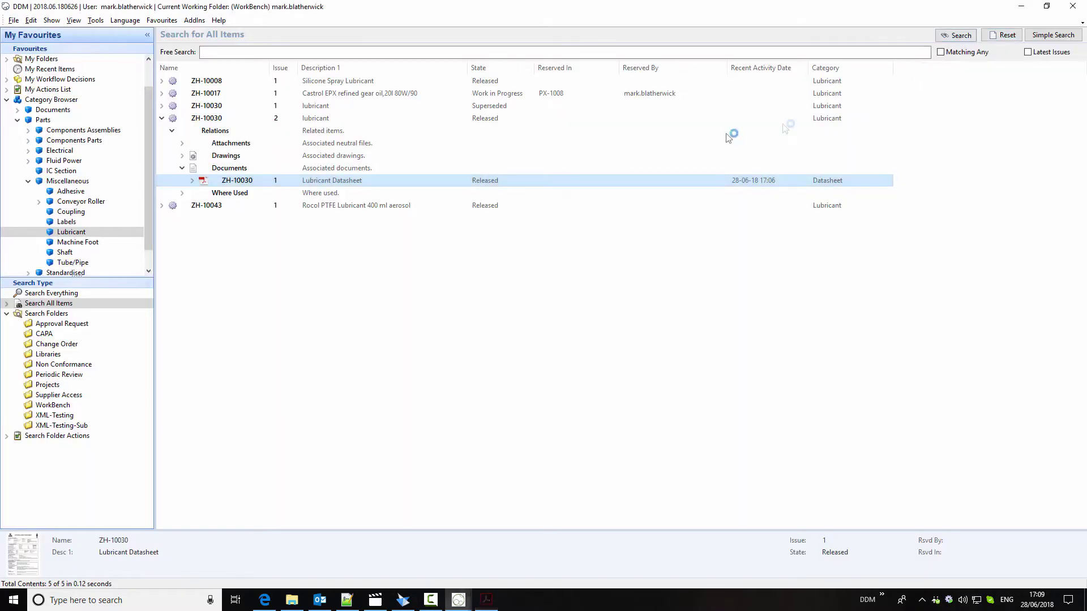
Copy a reference to lubricant ZH-10030 issue 2 and paste it into the bill of materials of assembly CA-10184A.
left_click(243, 119)
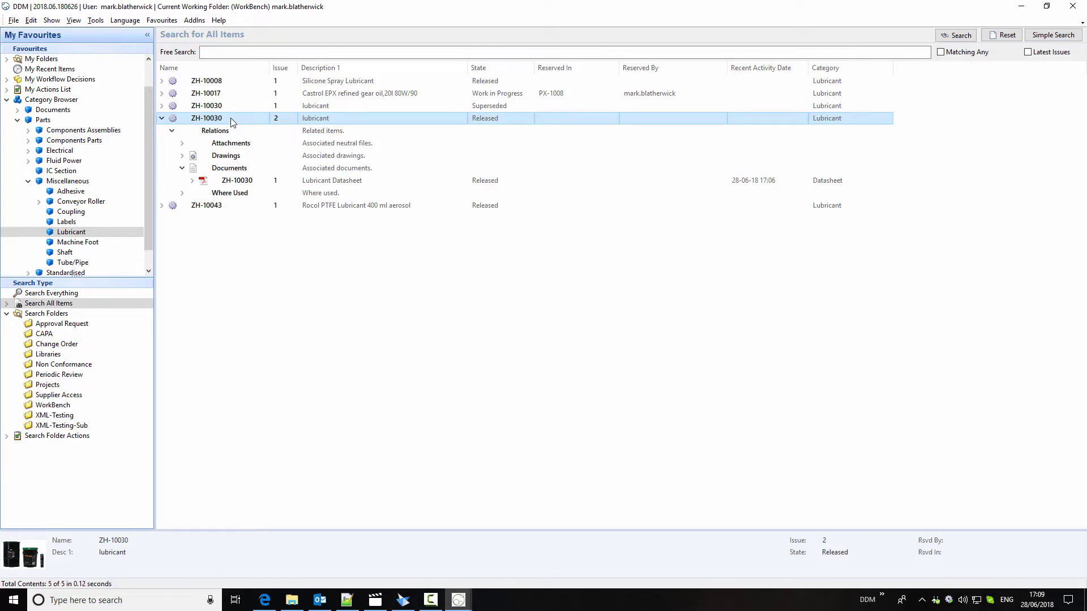
right_click(232, 122)
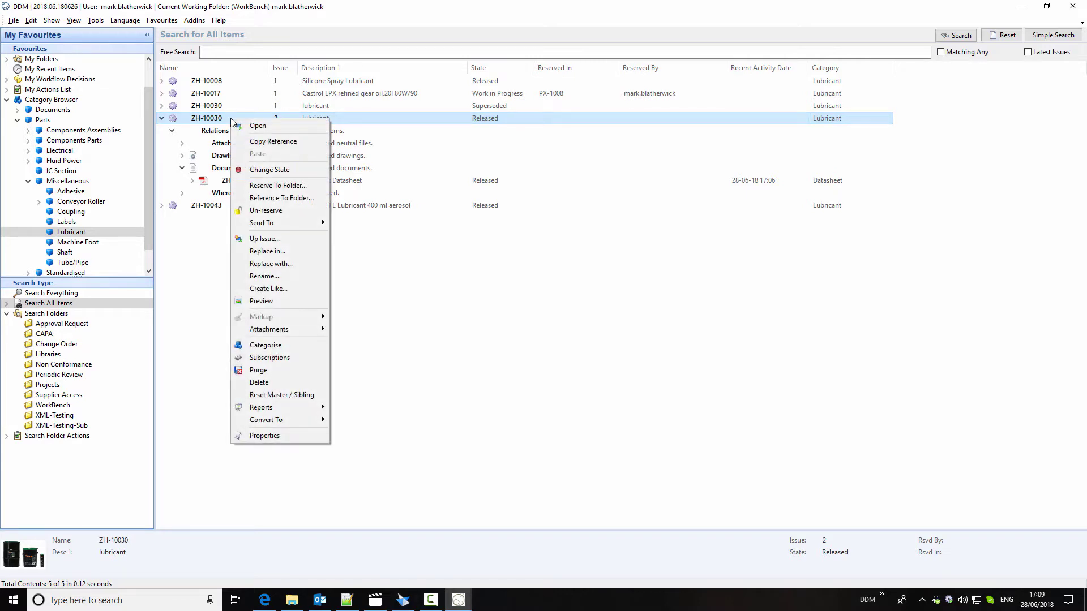
left_click(281, 145)
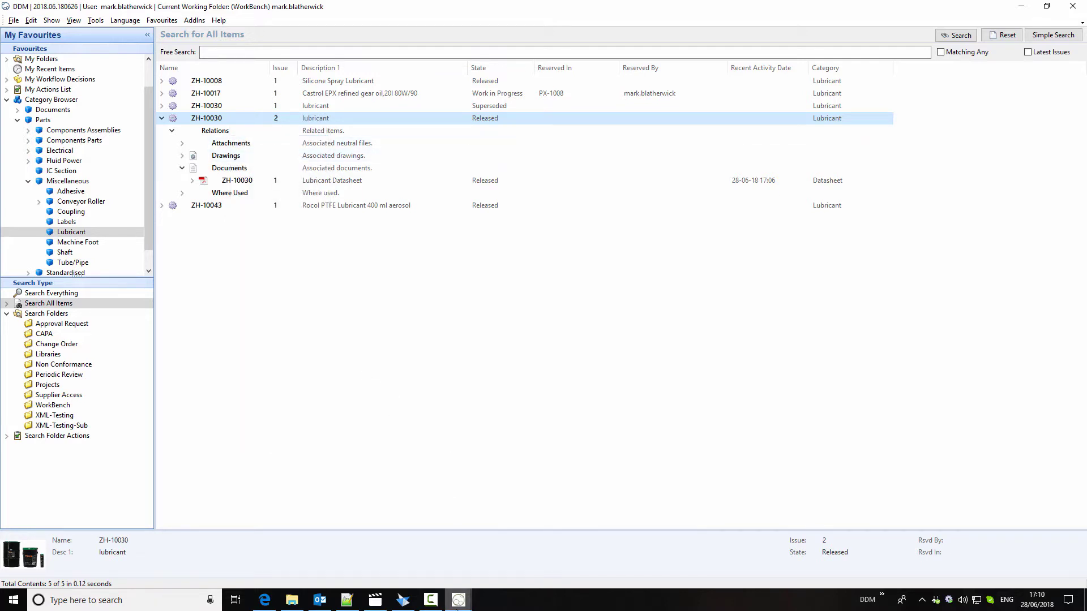
mouse_move(459, 601)
left_click(505, 558)
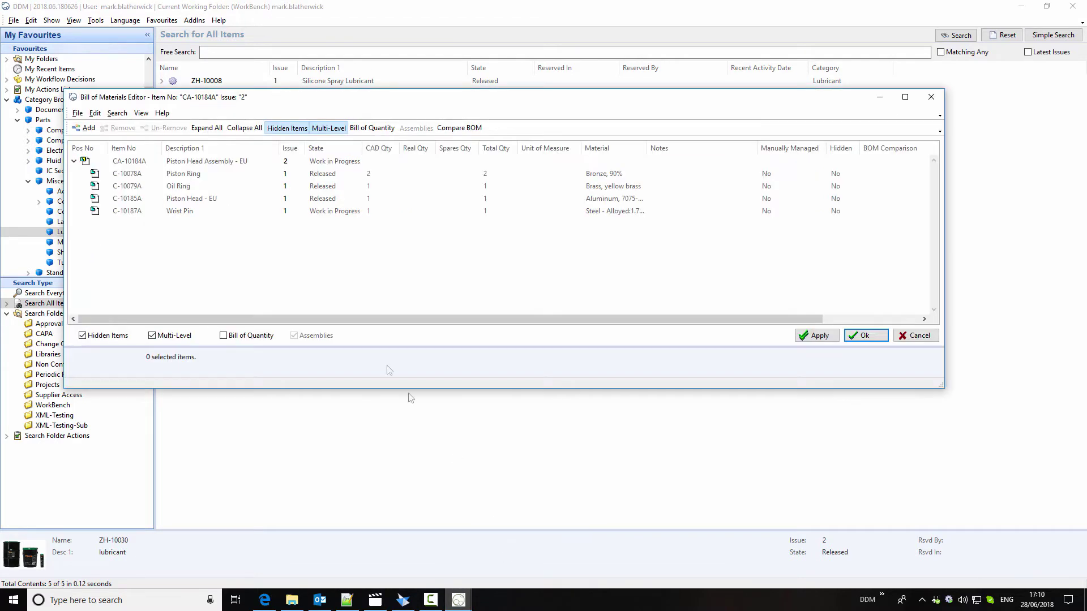
right_click(222, 244)
left_click(249, 278)
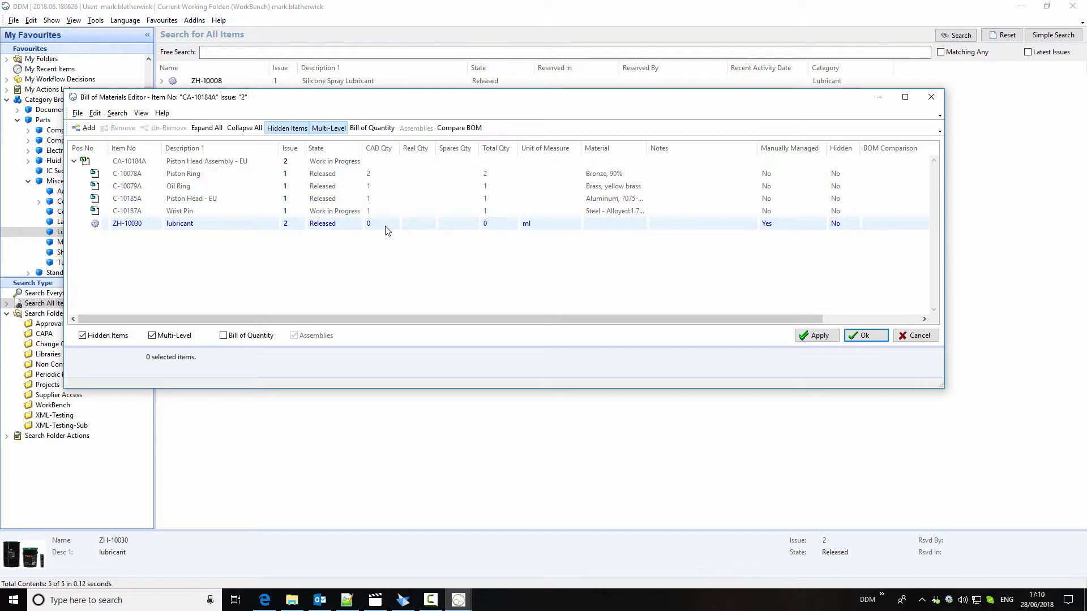
Set the real quantity of lubricant ZH-10030 to 10 in the bill of materials of CA-10184A.
left_click(429, 230)
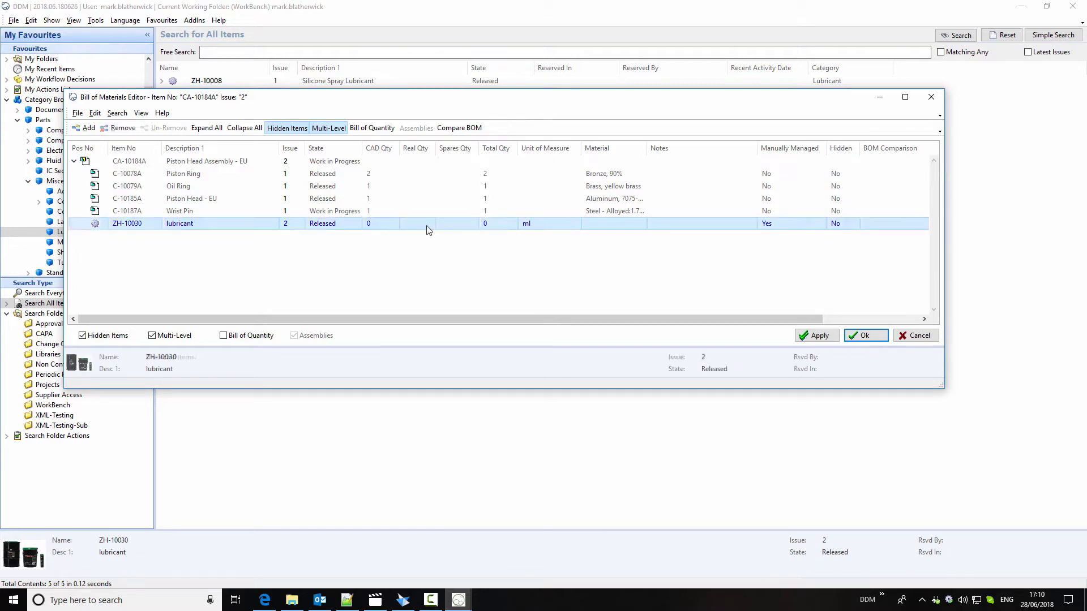
left_click(420, 227)
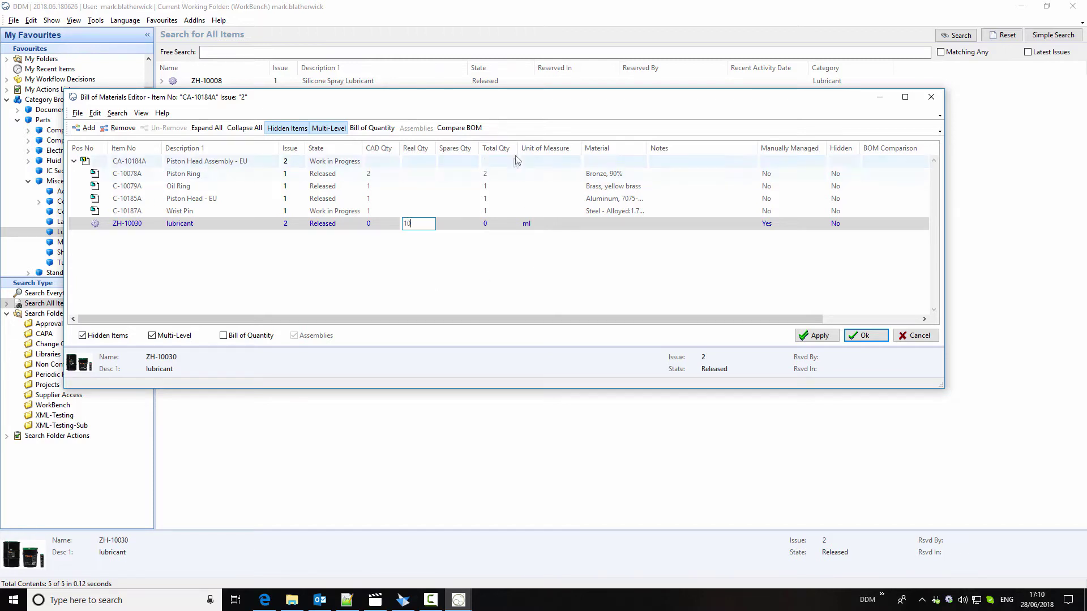
left_click(667, 226)
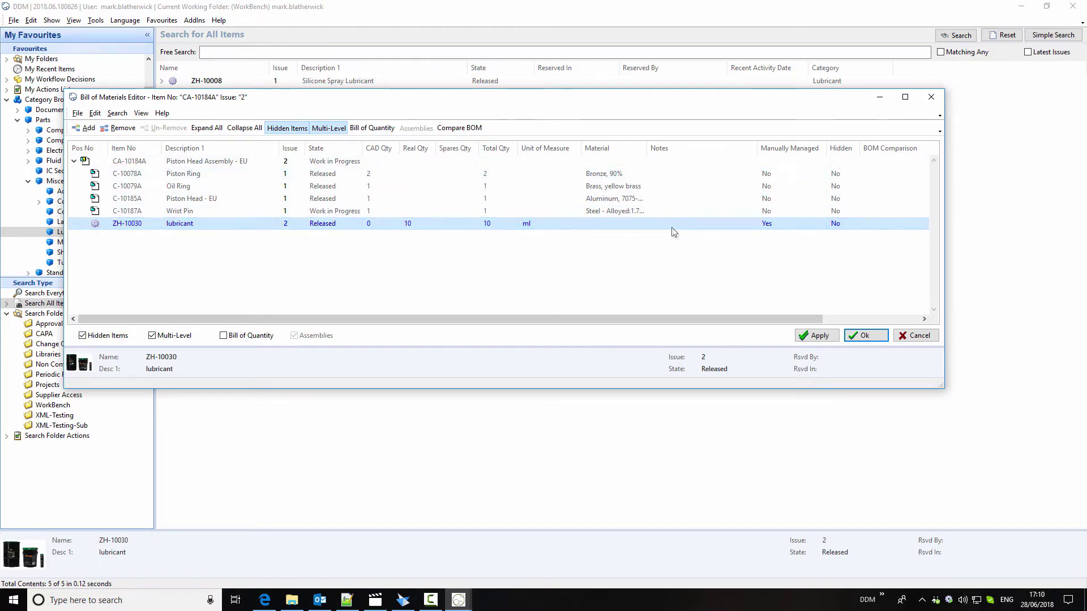
Add the note "Apply to wrist pin" to lubricant ZH-10030, then apply the bill of materials changes and close the editor.
left_click(670, 227)
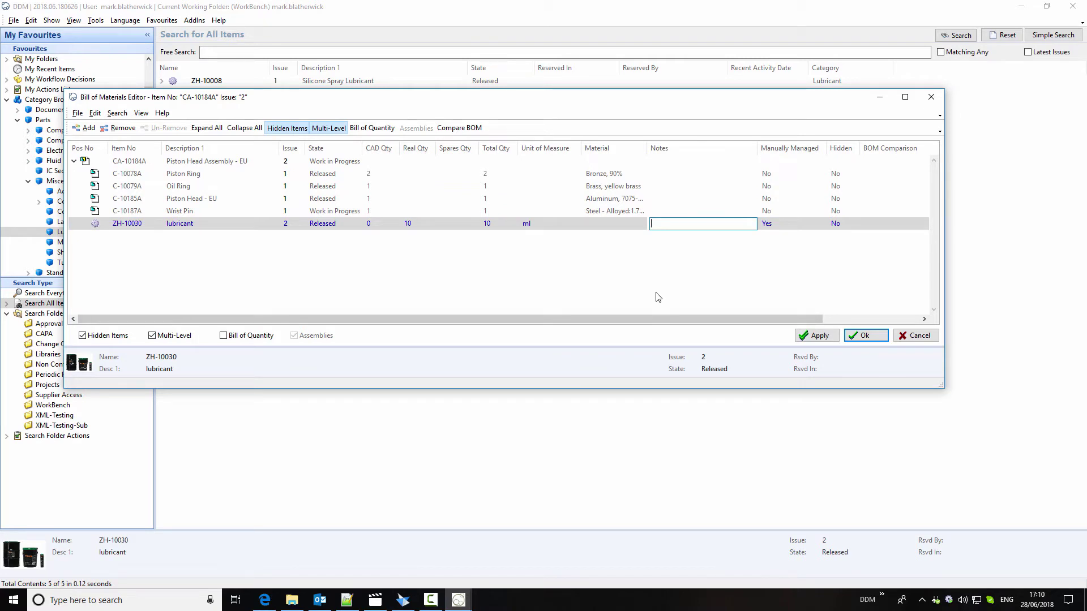
type("Apply to wrist pin")
left_click(780, 268)
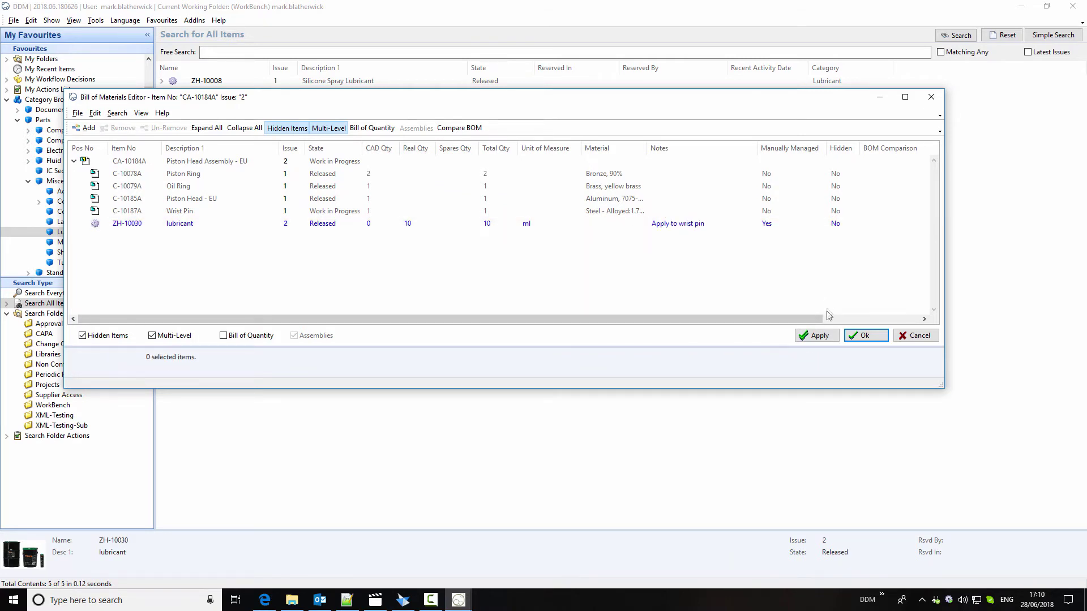
left_click(820, 336)
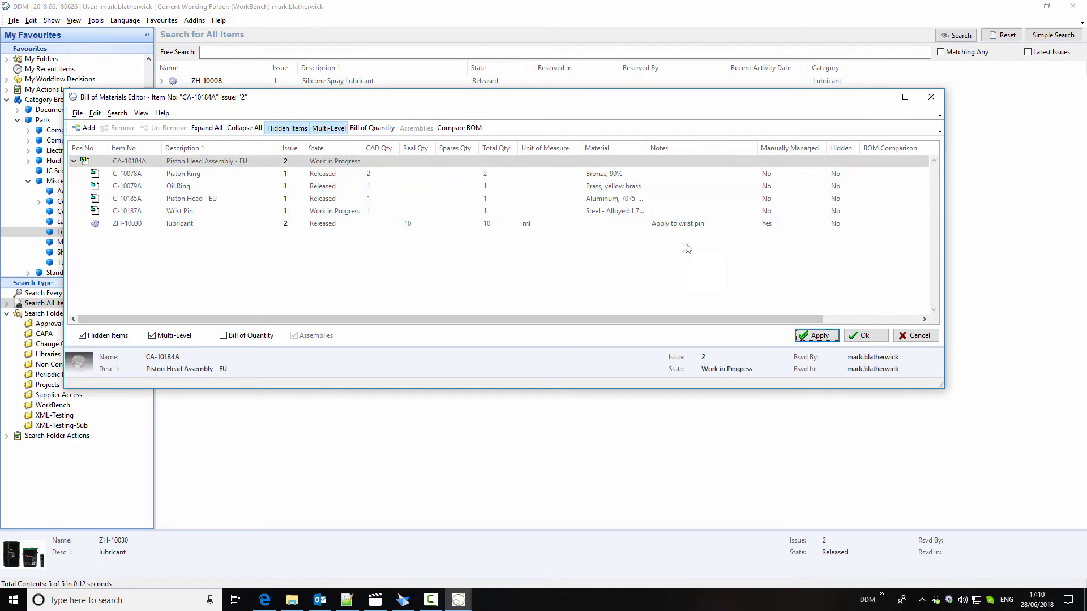
left_click(862, 336)
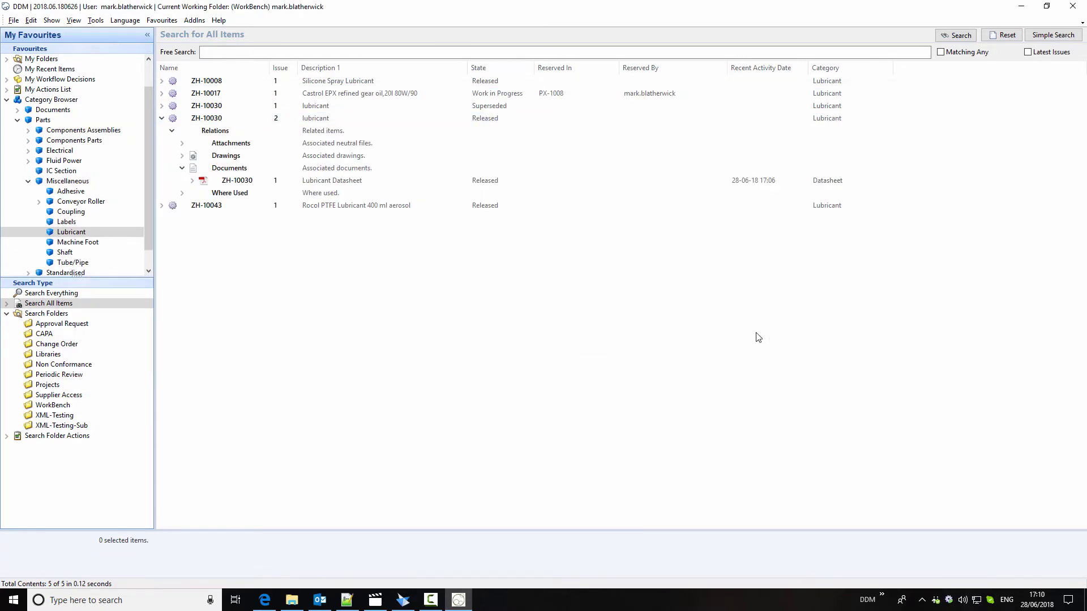
Open the State Manager for assembly CA-10184A issue 2 from the recent items, with its full structure expanded.
left_click(57, 69)
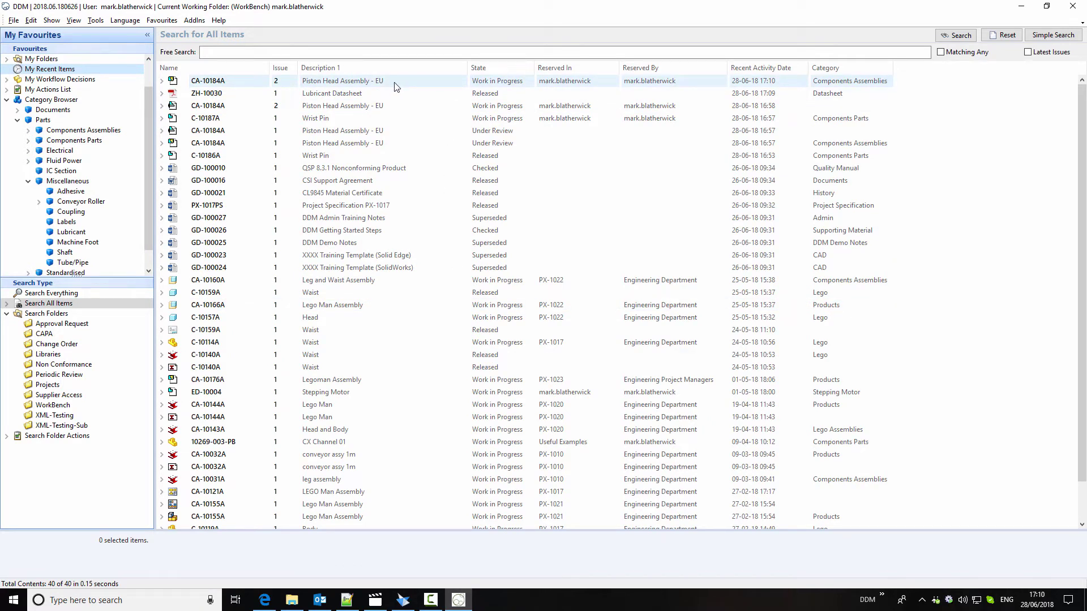
right_click(225, 83)
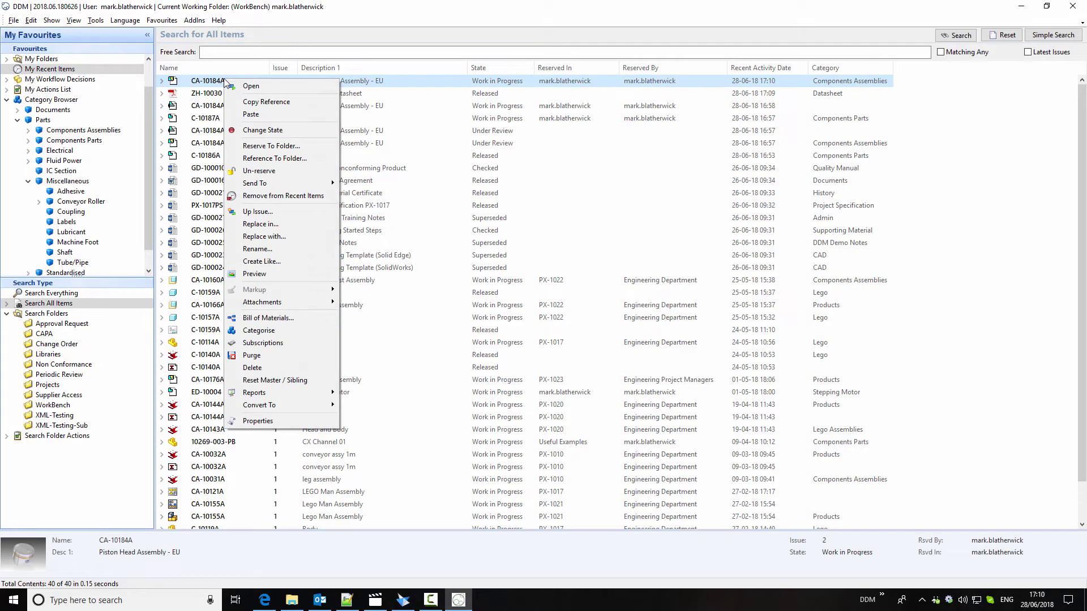
left_click(293, 131)
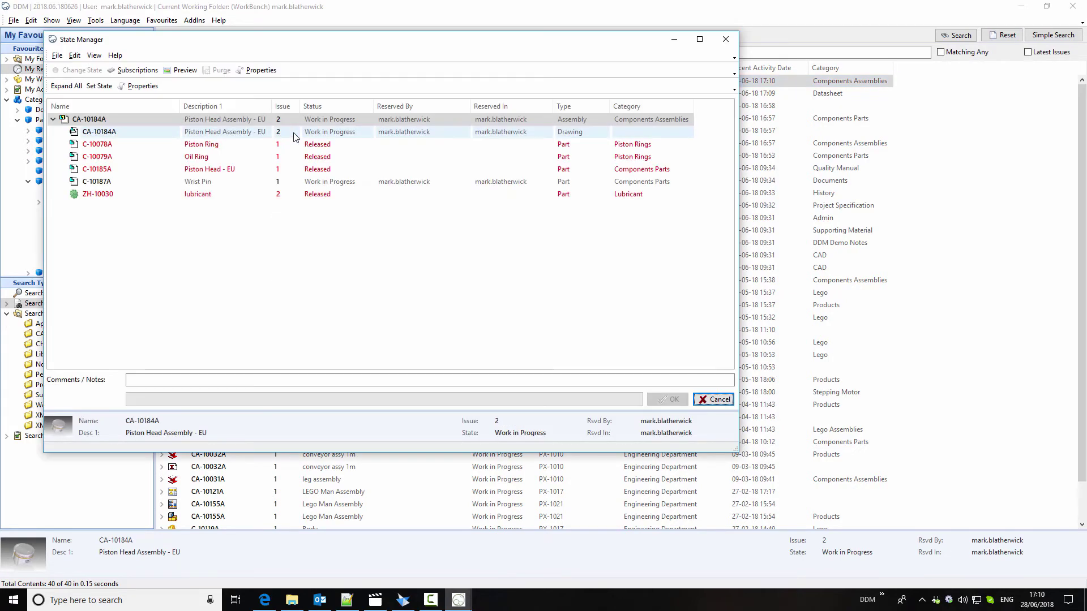
left_click(67, 86)
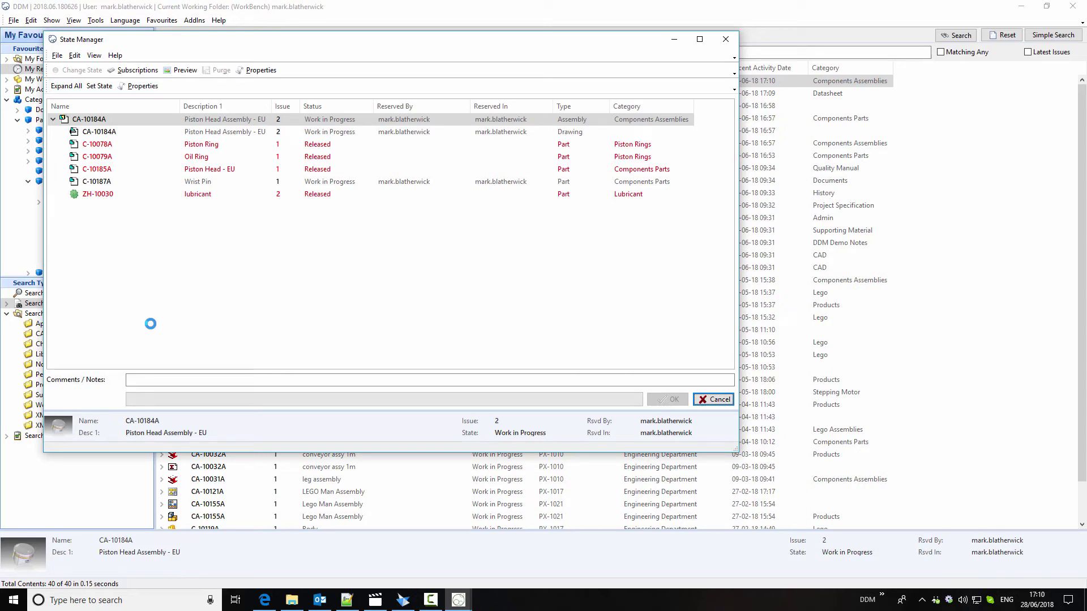
Change the state of assembly CA-10184A issue 2, its drawing and wrist pin C-10187A to Released.
left_click(113, 133, "ctrl")
left_click(133, 181, "ctrl")
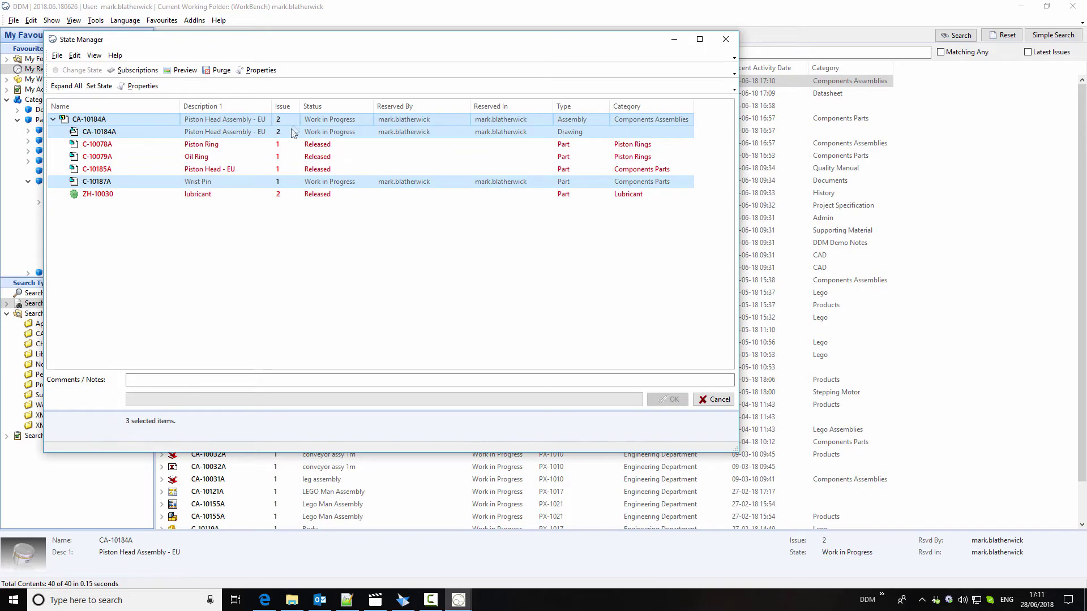
left_click(101, 86)
left_click(110, 50)
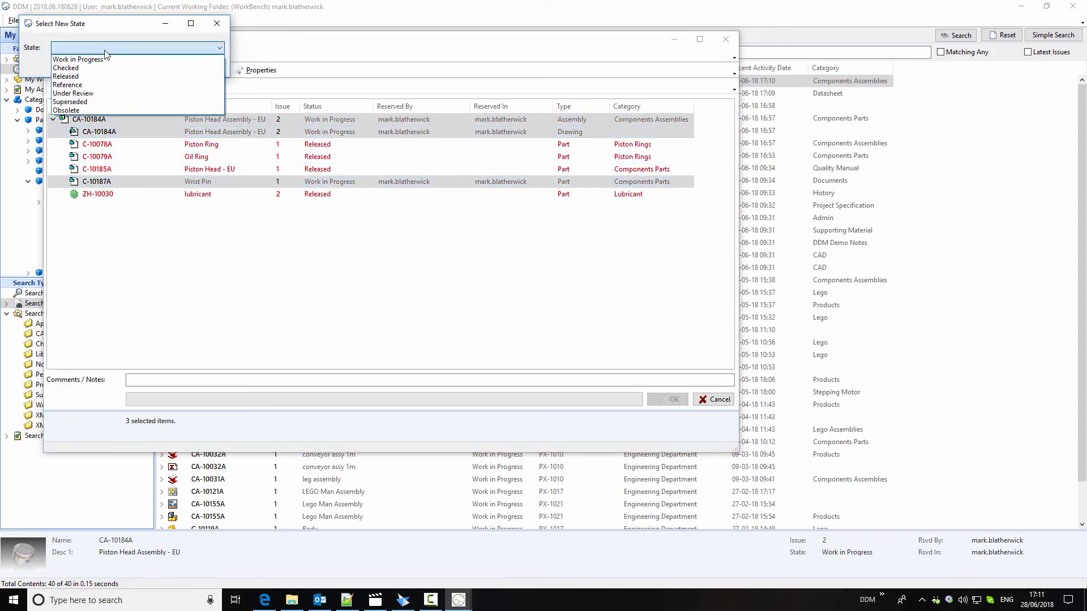
left_click(102, 84)
left_click(154, 66)
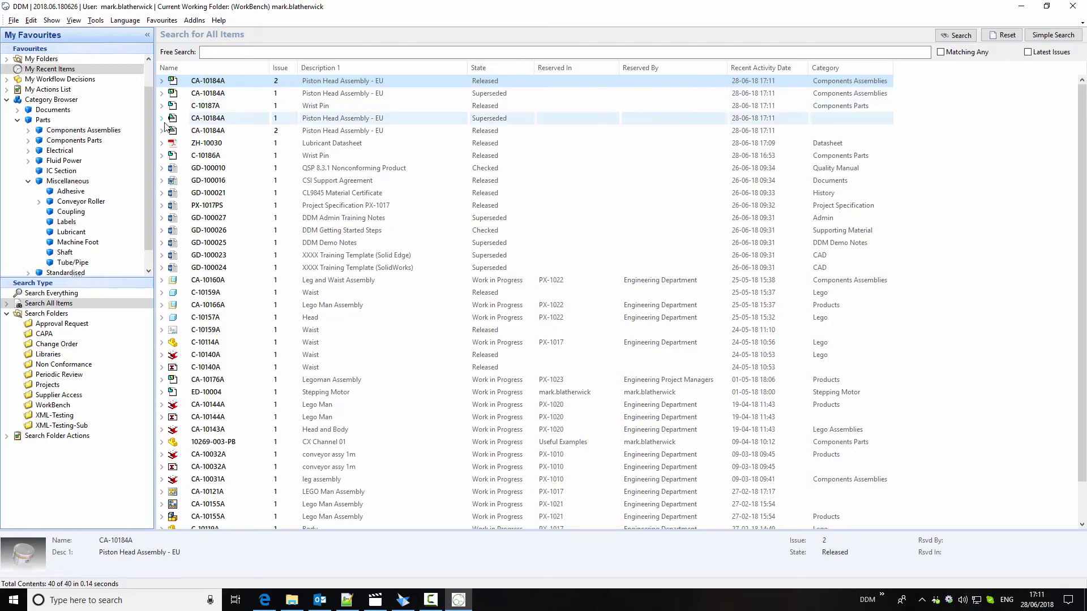
Preview the PDF of drawing CA-10184A issue 2 to check its revision history and release stamp, and close it.
left_click(229, 120)
left_click(230, 130)
right_click(231, 130)
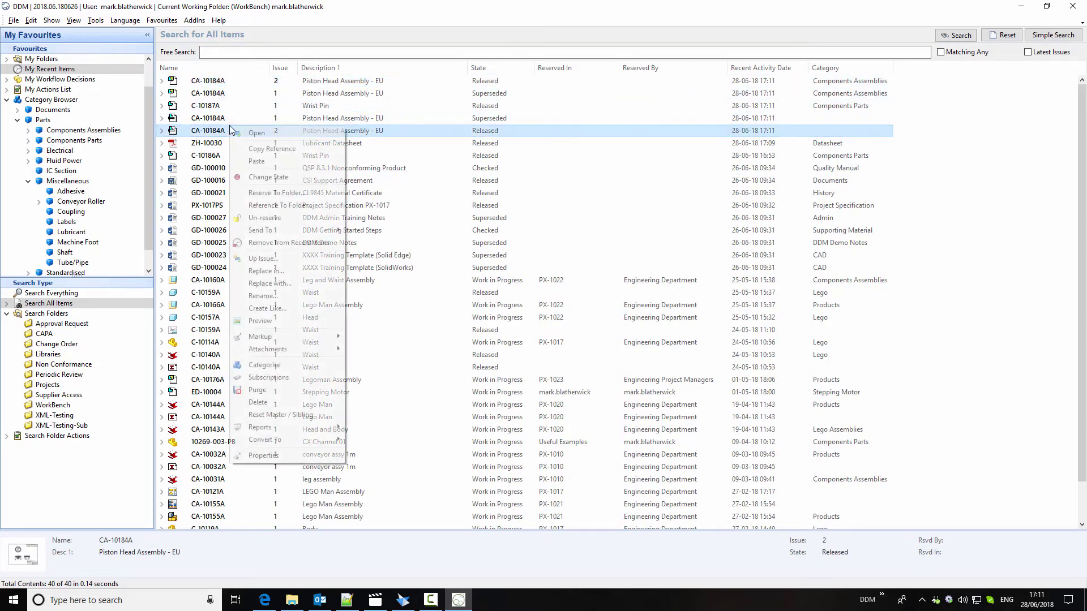
left_click(261, 321)
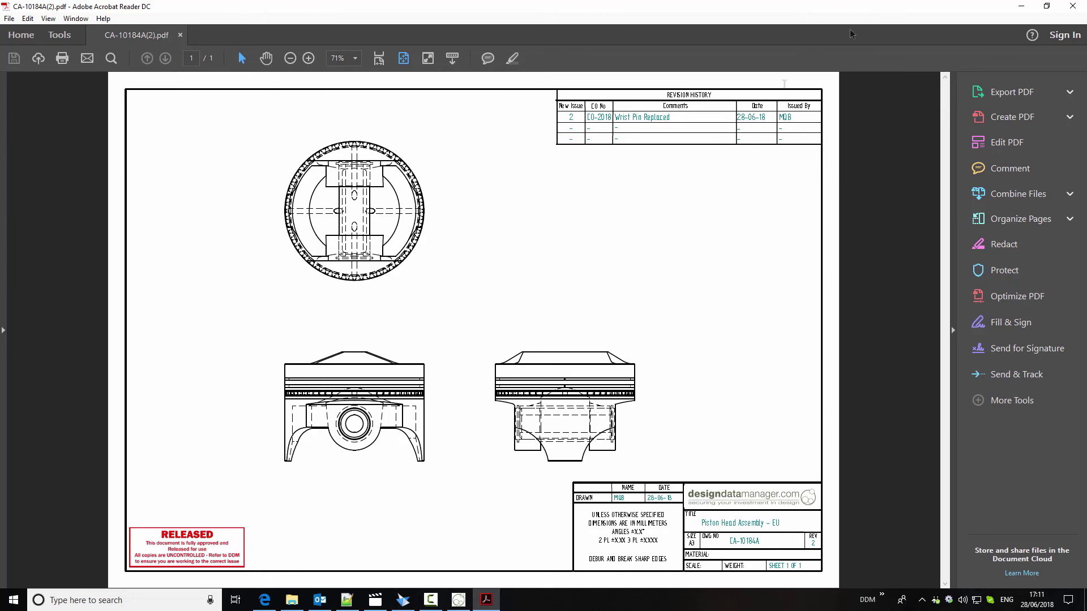
left_click(1074, 7)
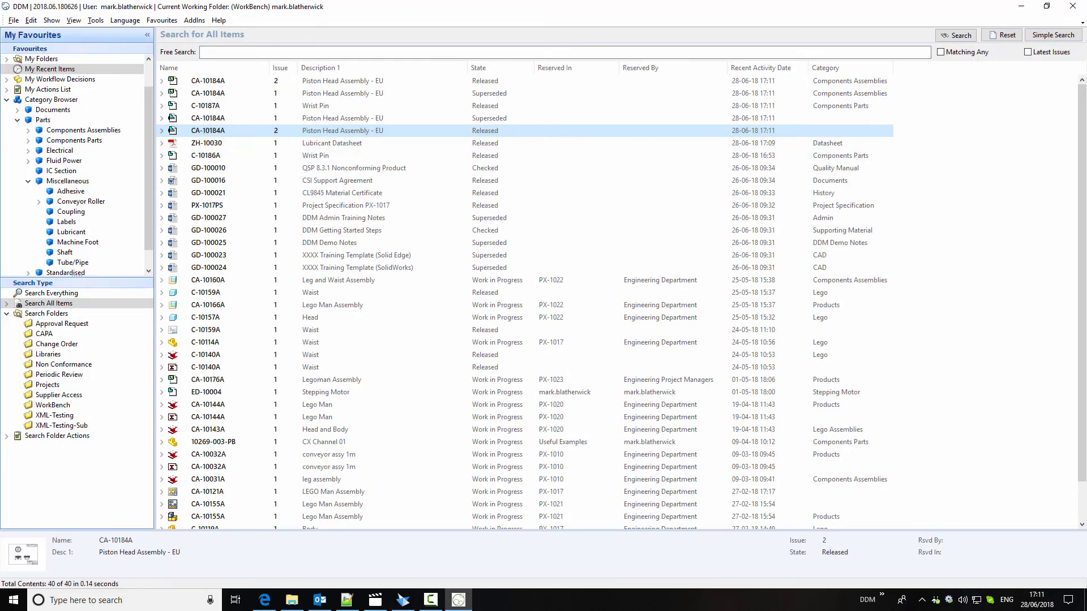